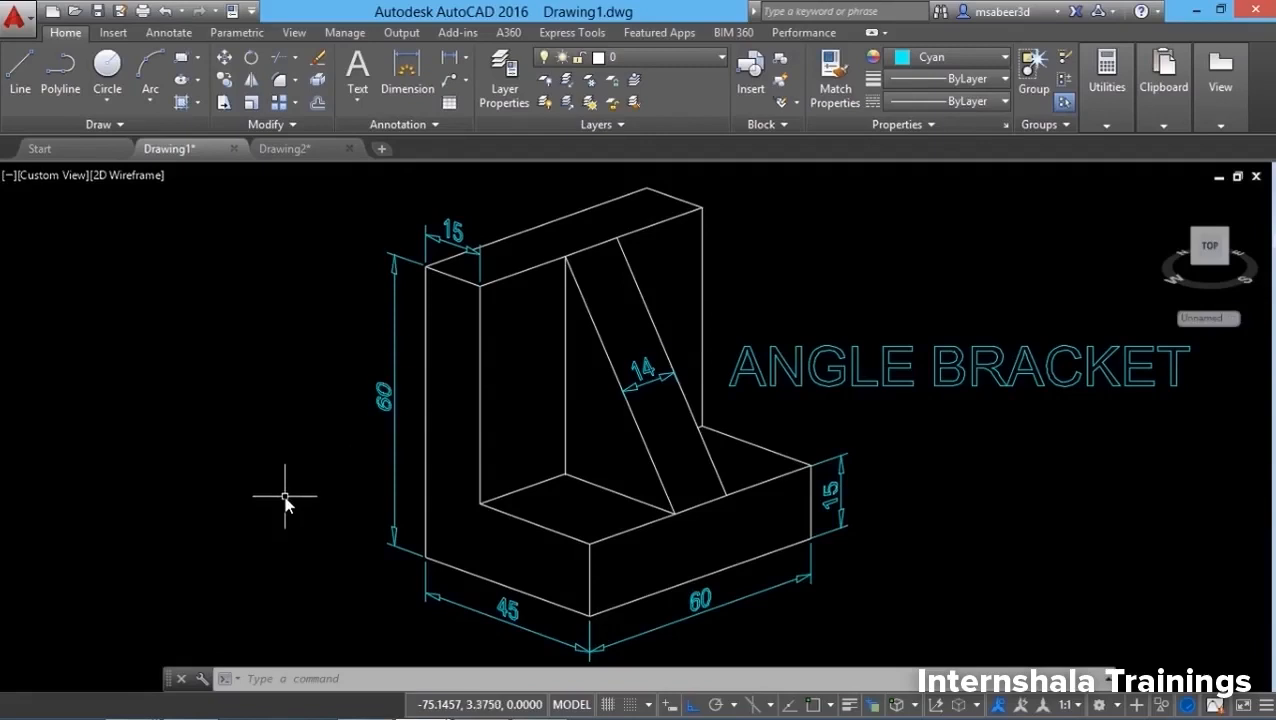
In Drawing2, set both the snap spacing and the grid spacing to 15 in X and Y.
click(284, 148)
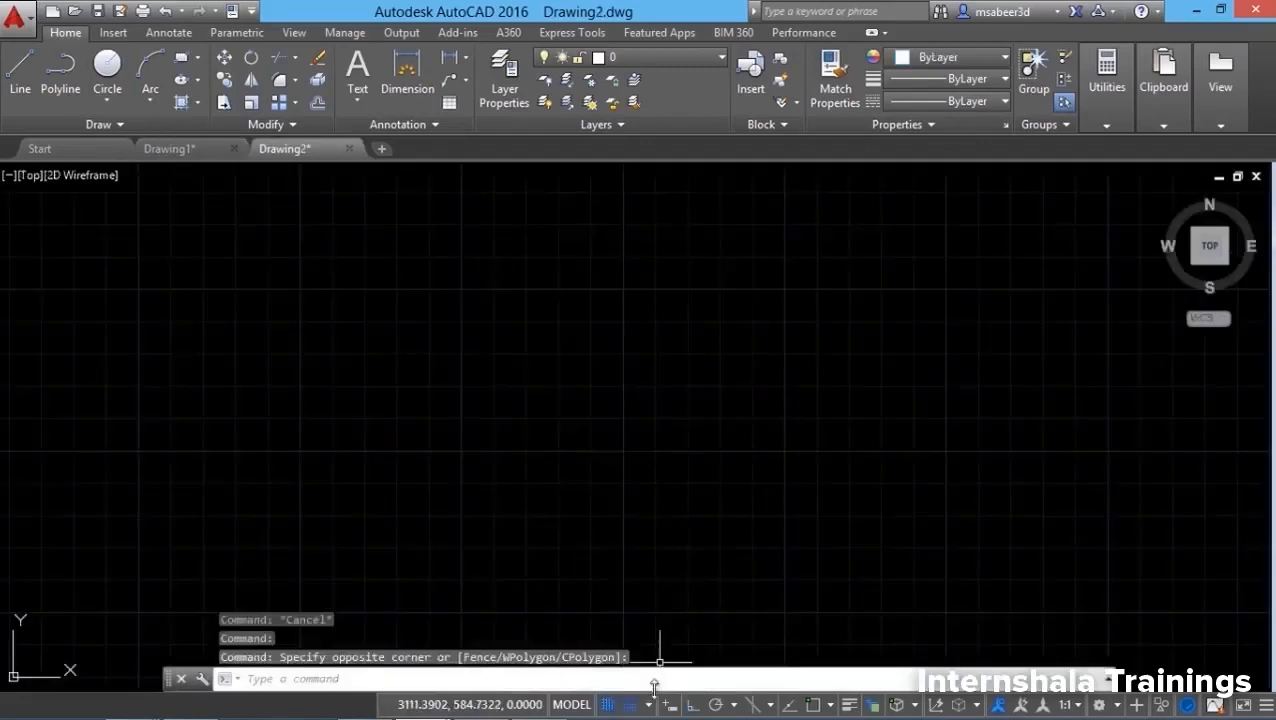
right_click(609, 706)
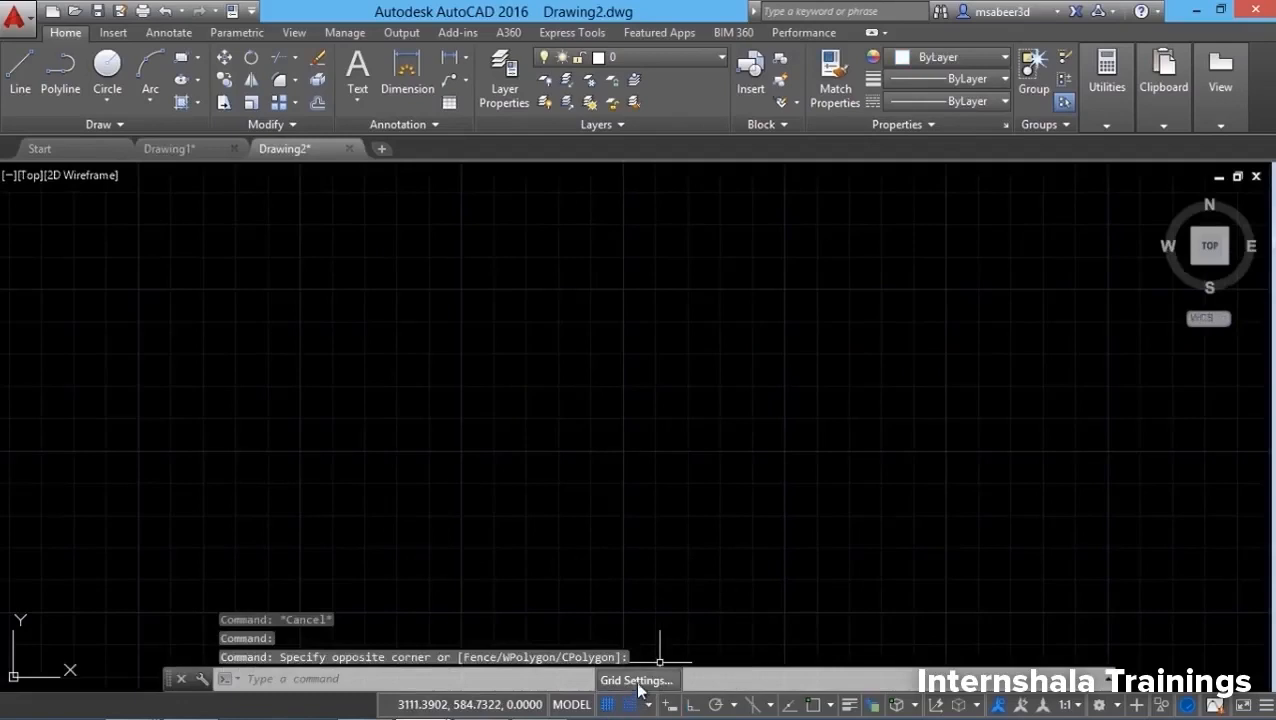
click(639, 686)
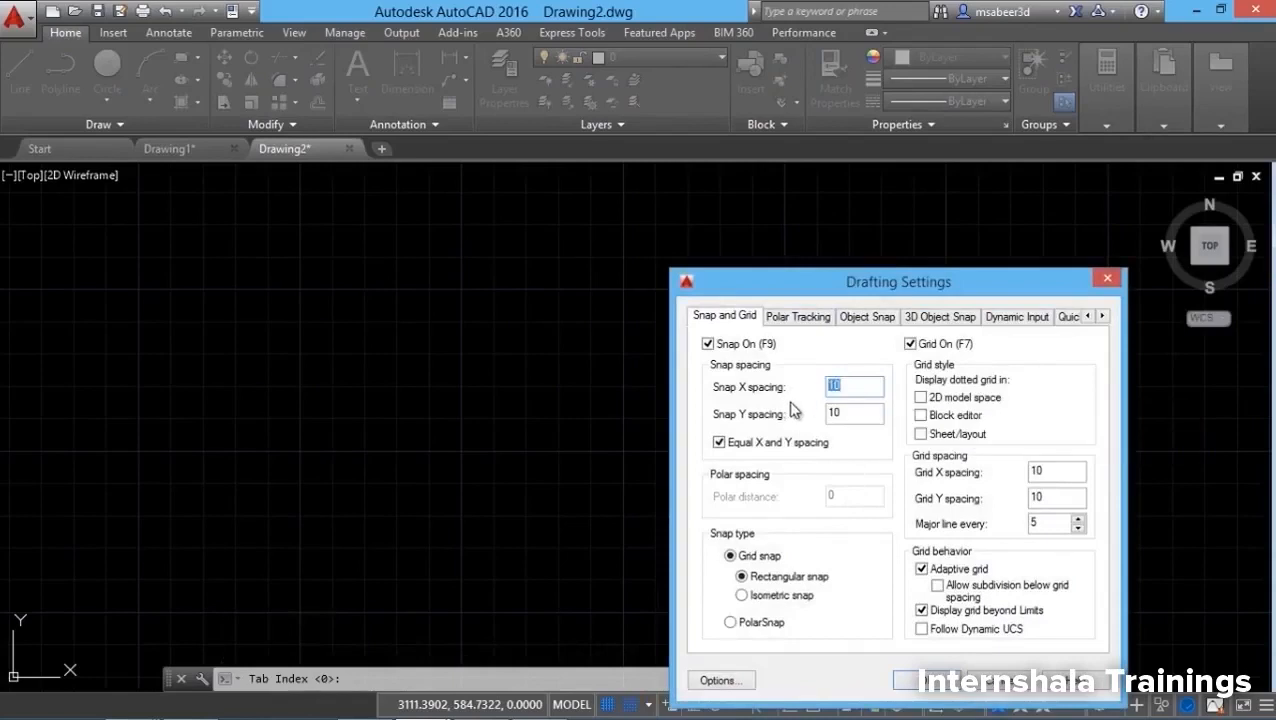
text(15)
key(Tab)
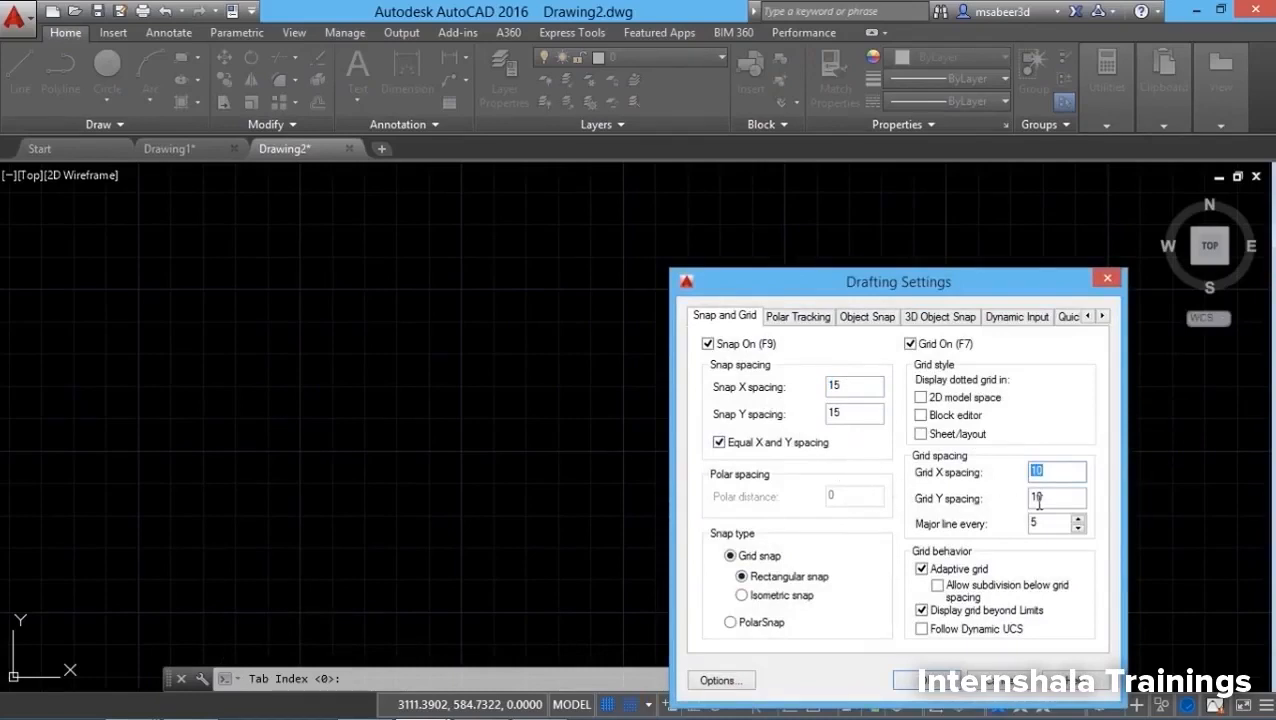
text(15)
click(926, 682)
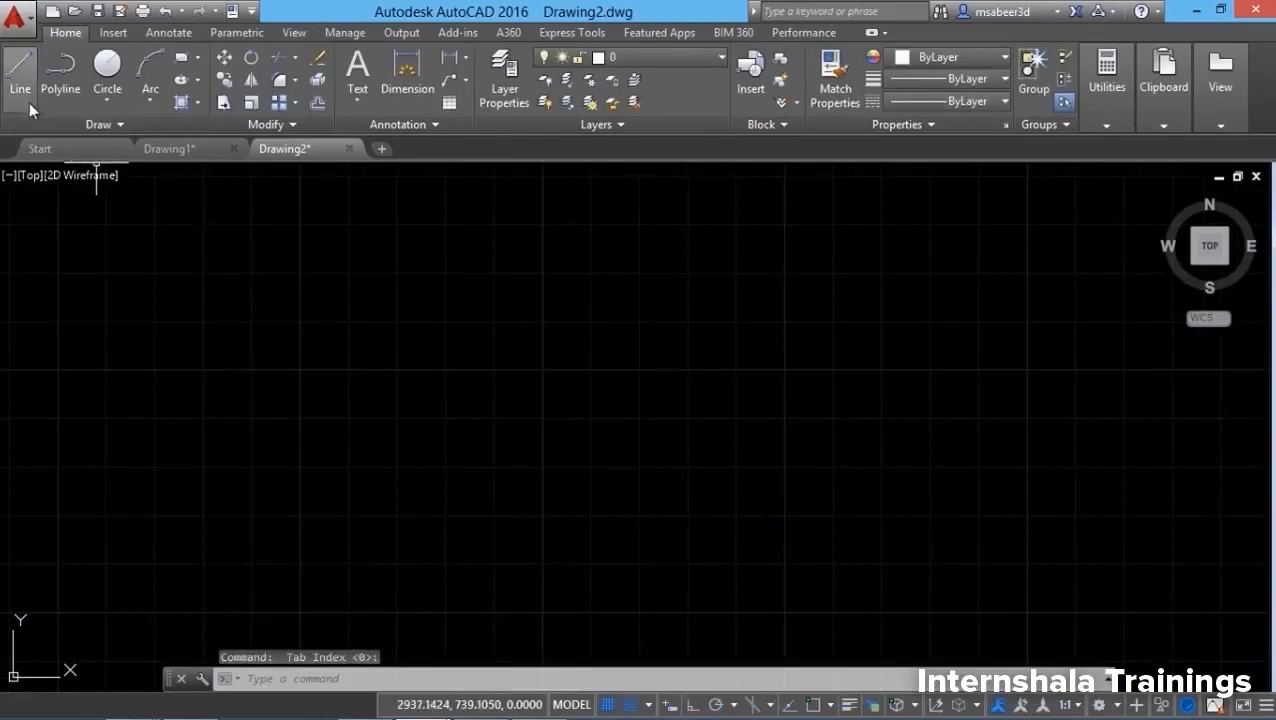
Check the dimensions of the angle bracket in Drawing1 and return to Drawing2.
click(20, 70)
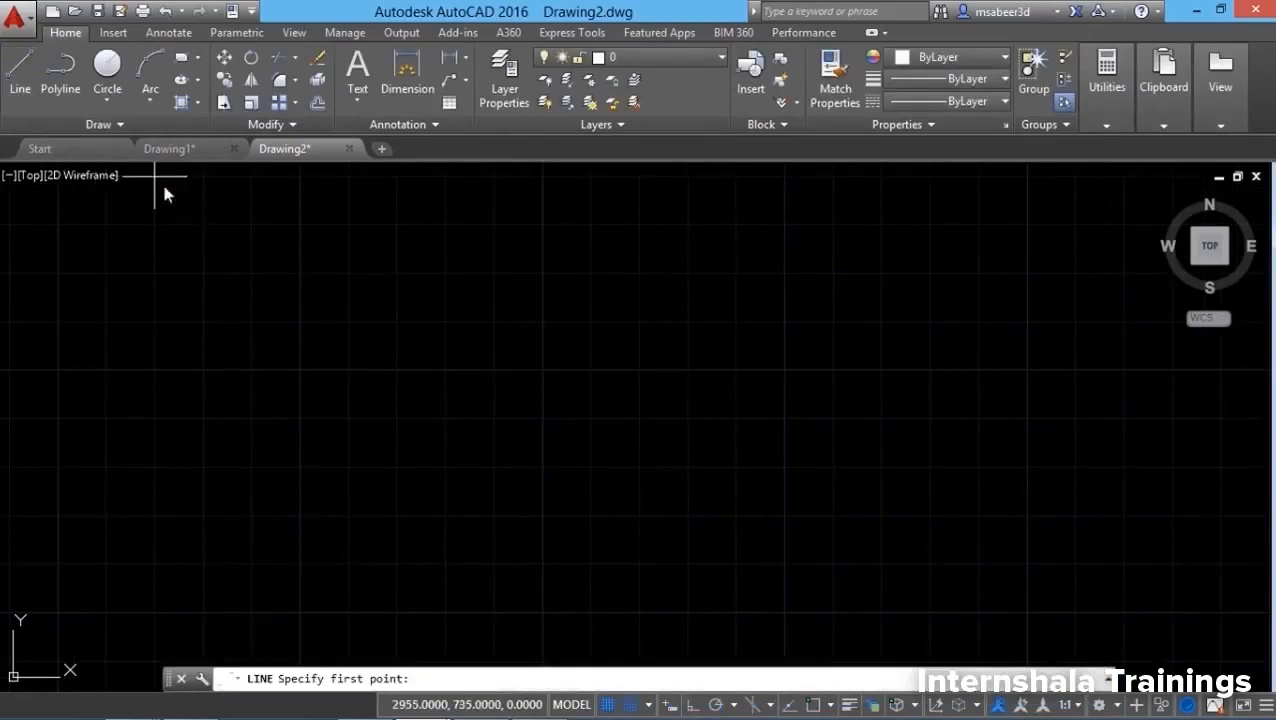
click(194, 156)
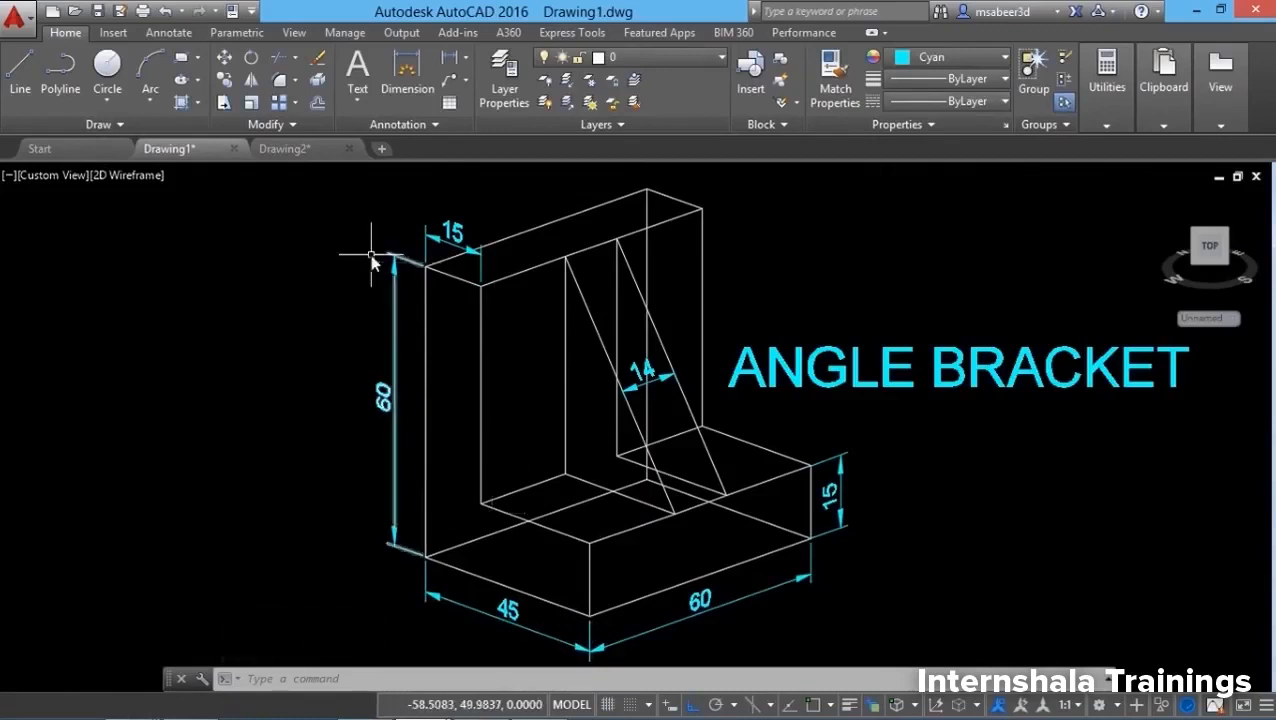
click(287, 148)
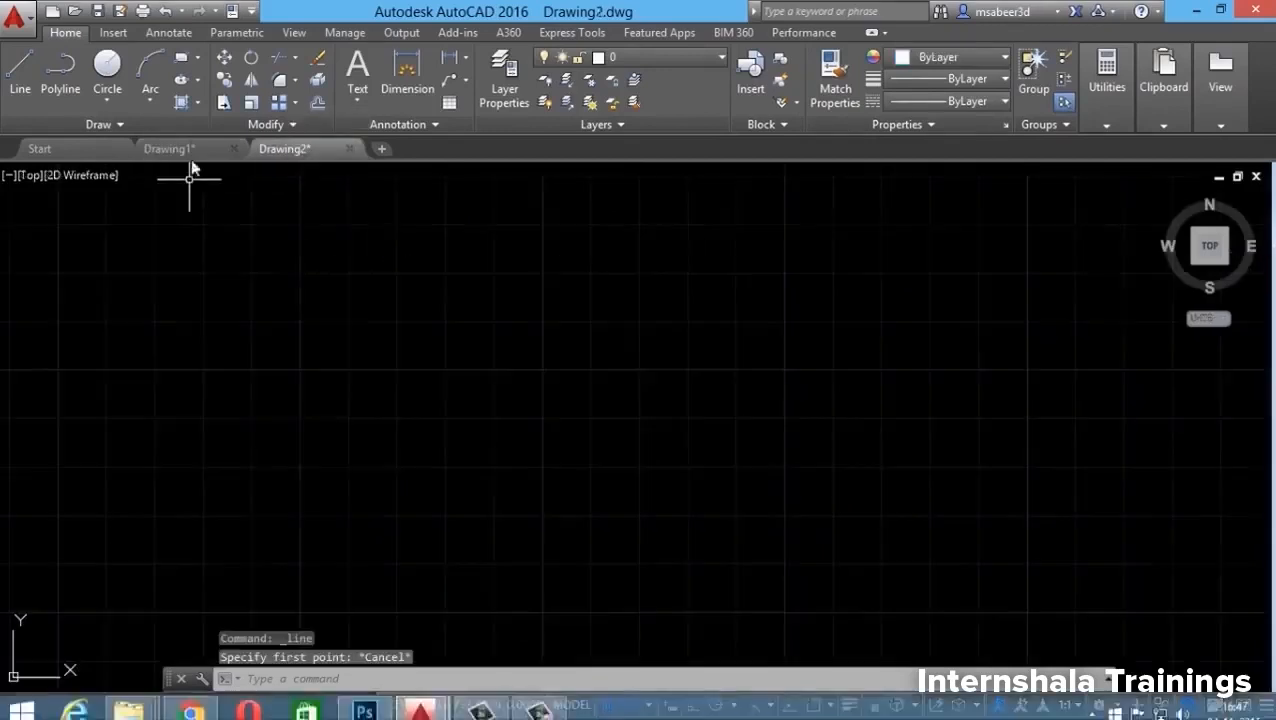
Draw the bracket's closed L-shaped side profile with the Line command, 60 high, 45 wide and 15 thick, following the grid snaps.
click(21, 95)
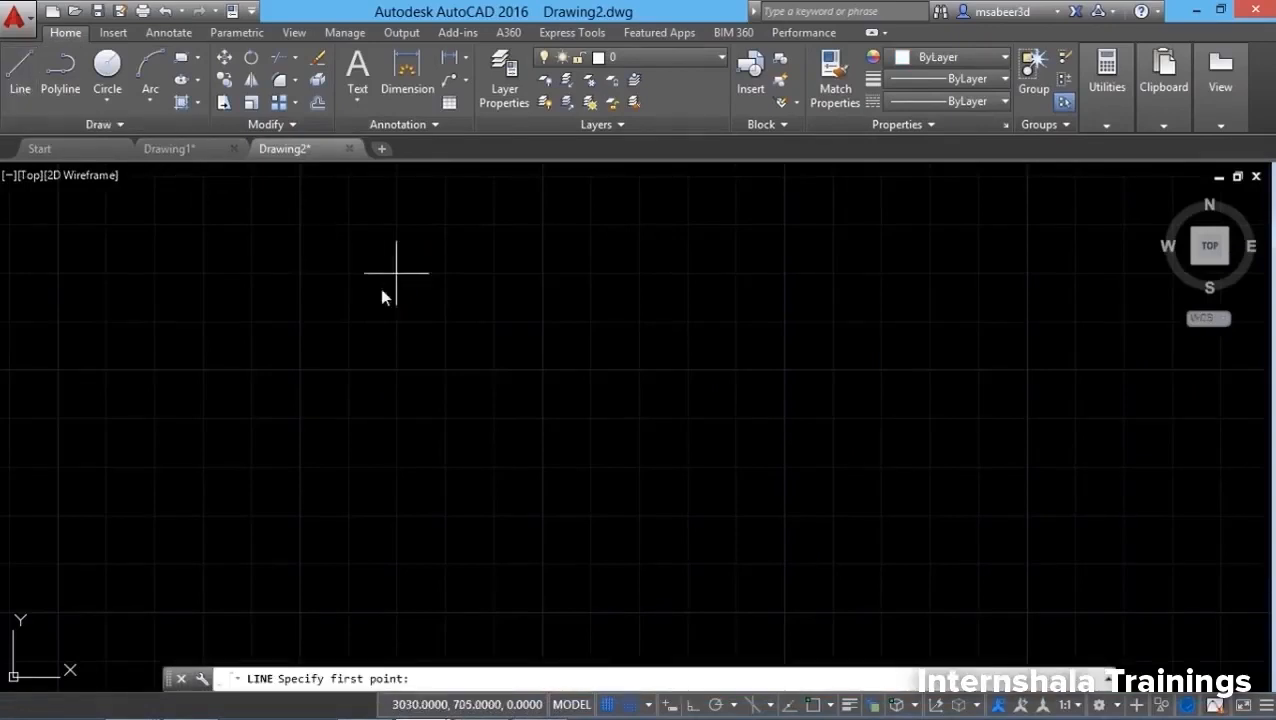
click(345, 272)
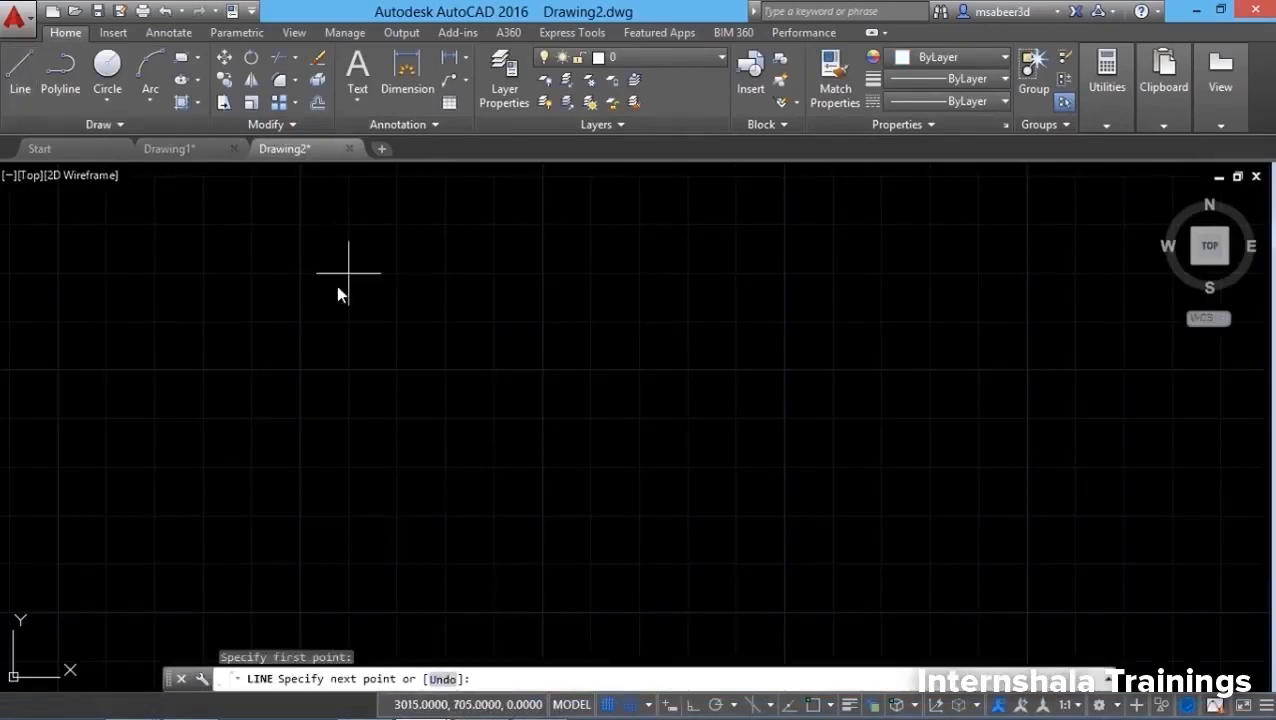
click(348, 467)
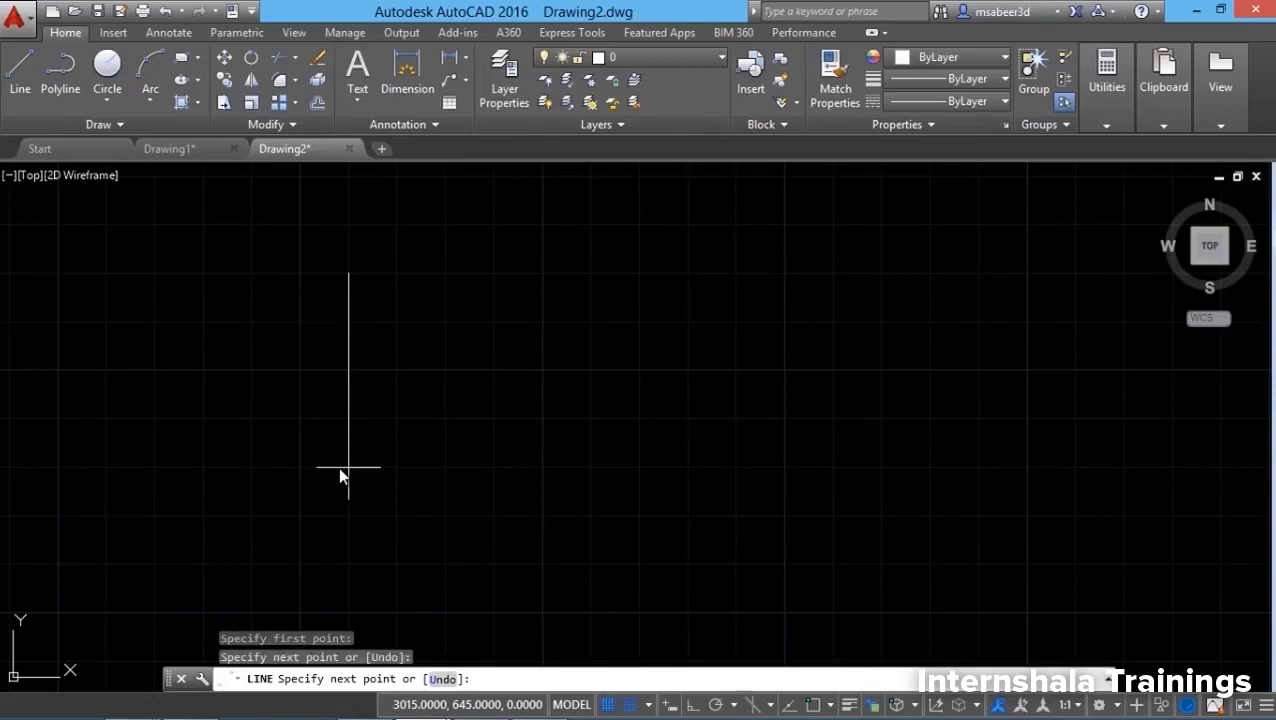
click(494, 466)
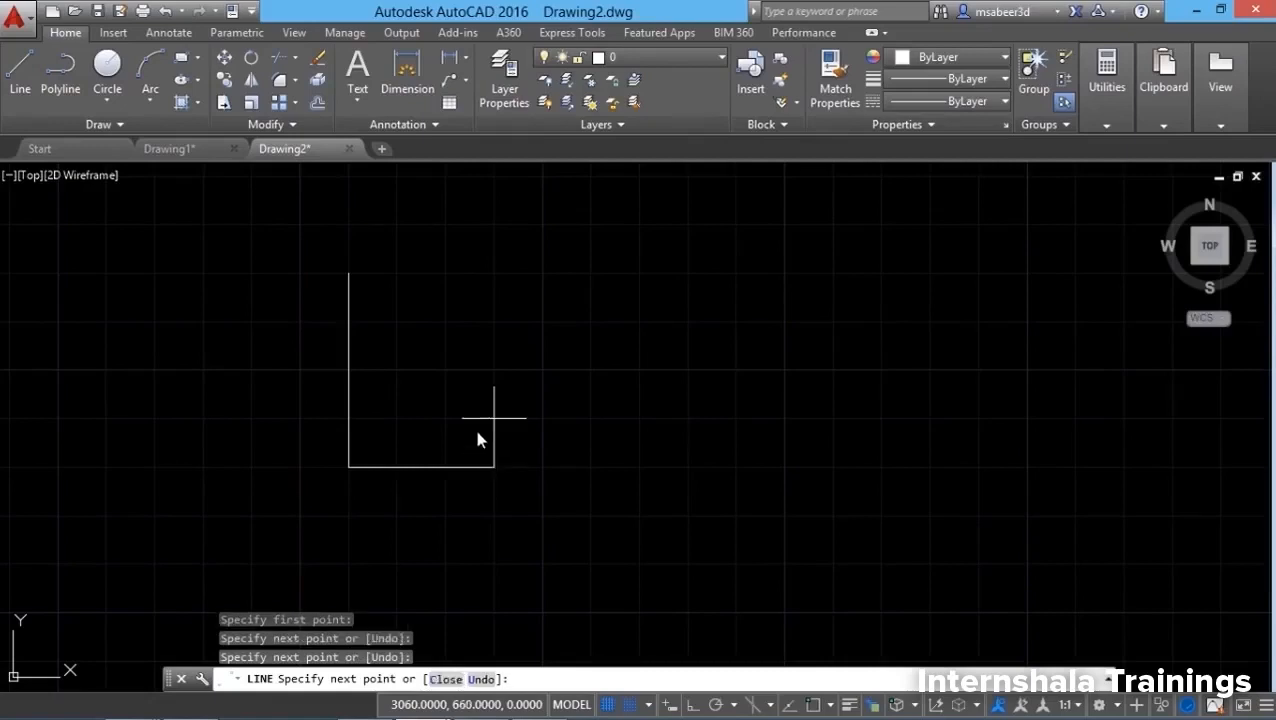
click(494, 418)
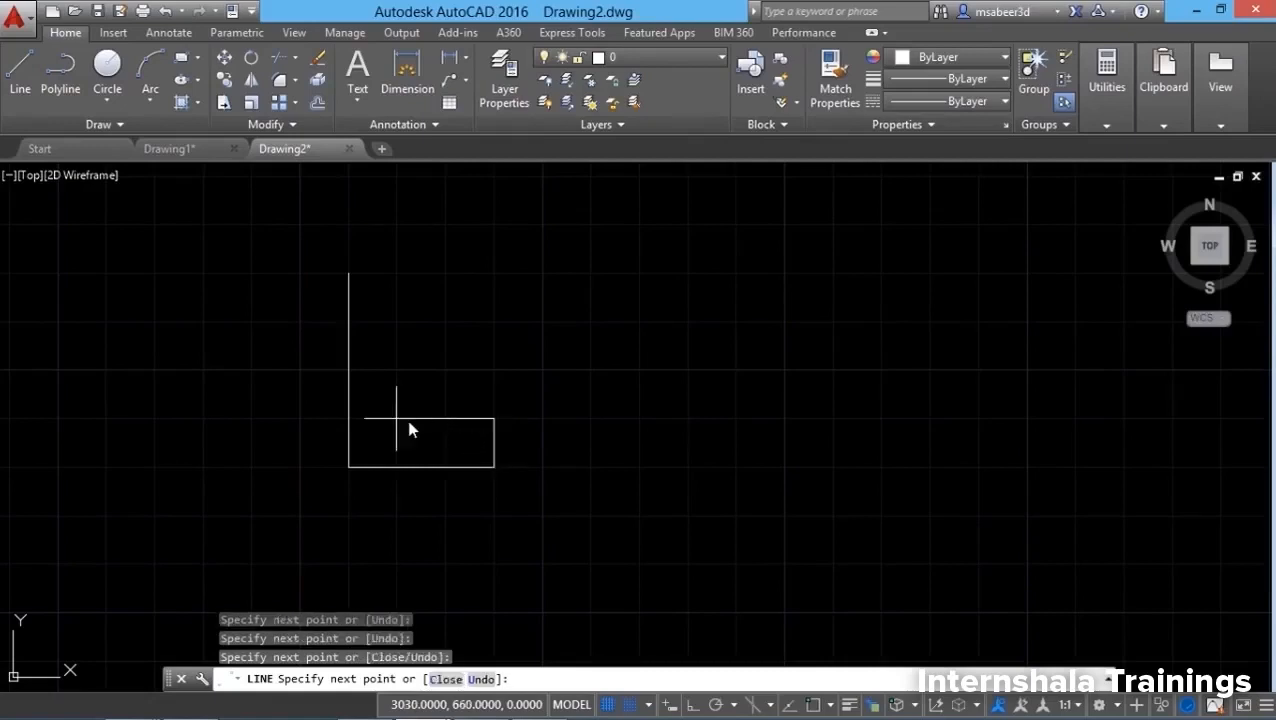
click(396, 418)
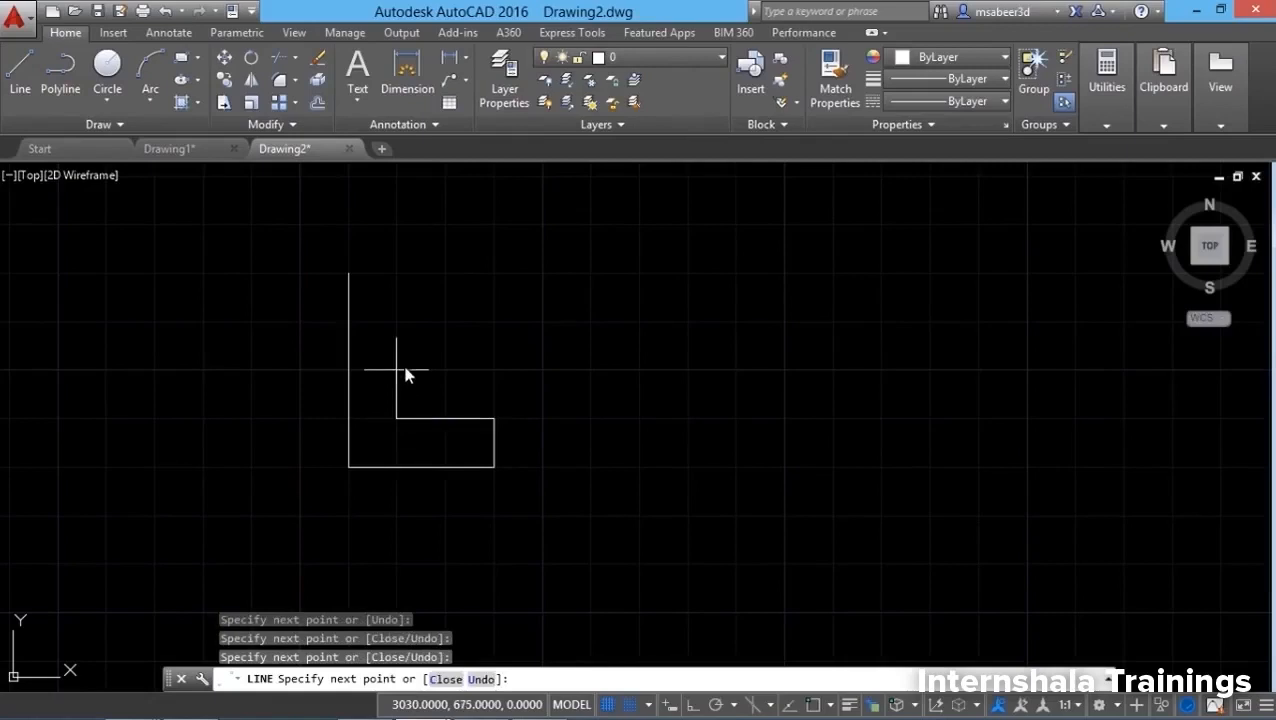
click(396, 272)
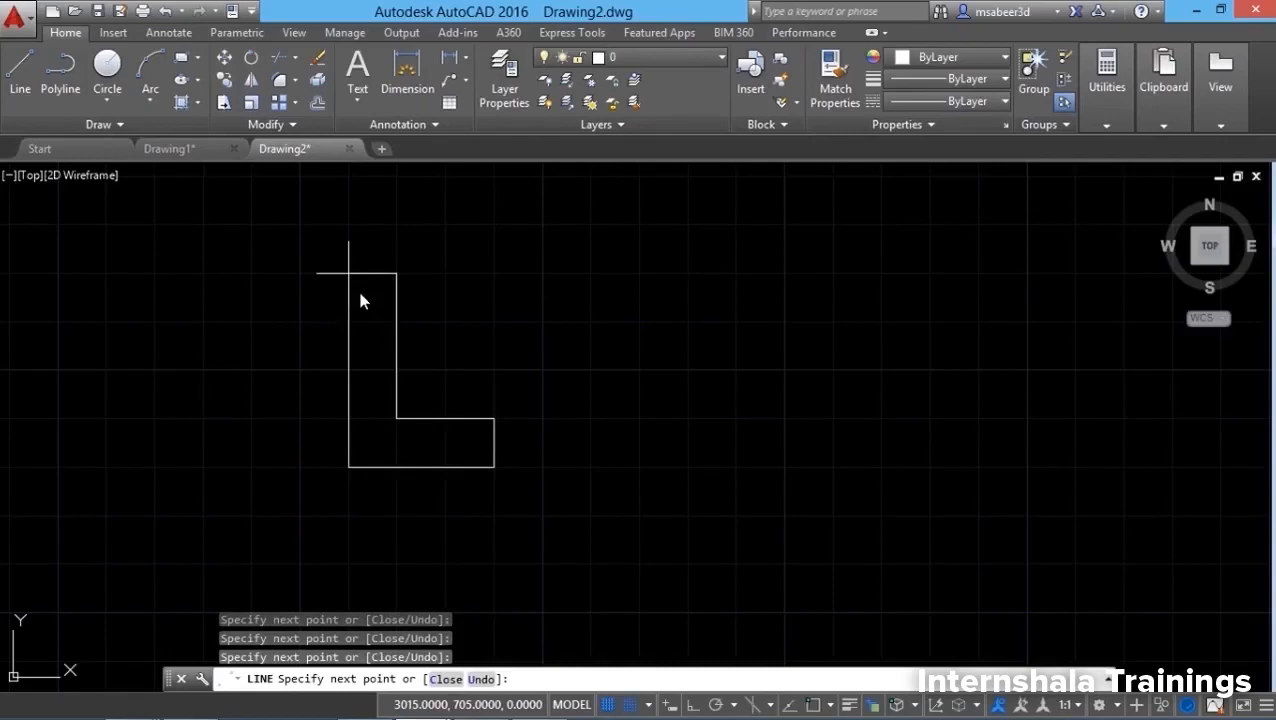
click(348, 272)
key(Return)
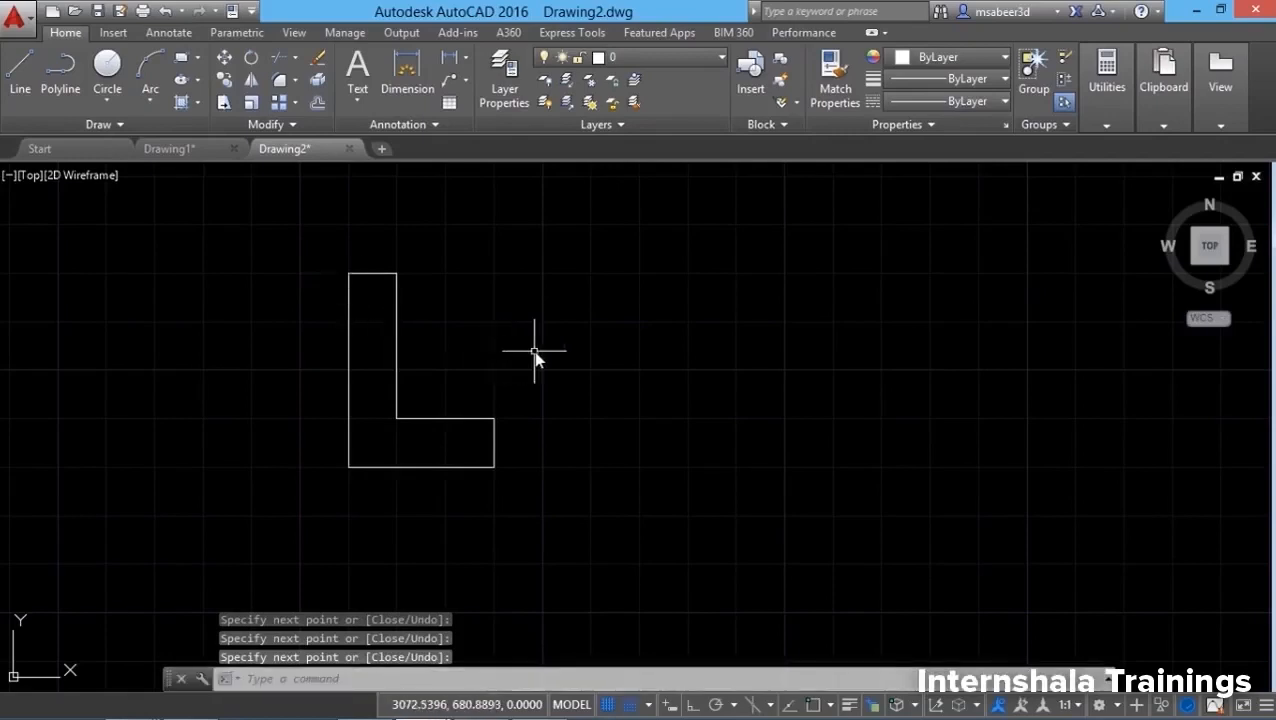
Draw the sloped rib line from the base's upper outer corner to the upright's top inner corner.
key(Return)
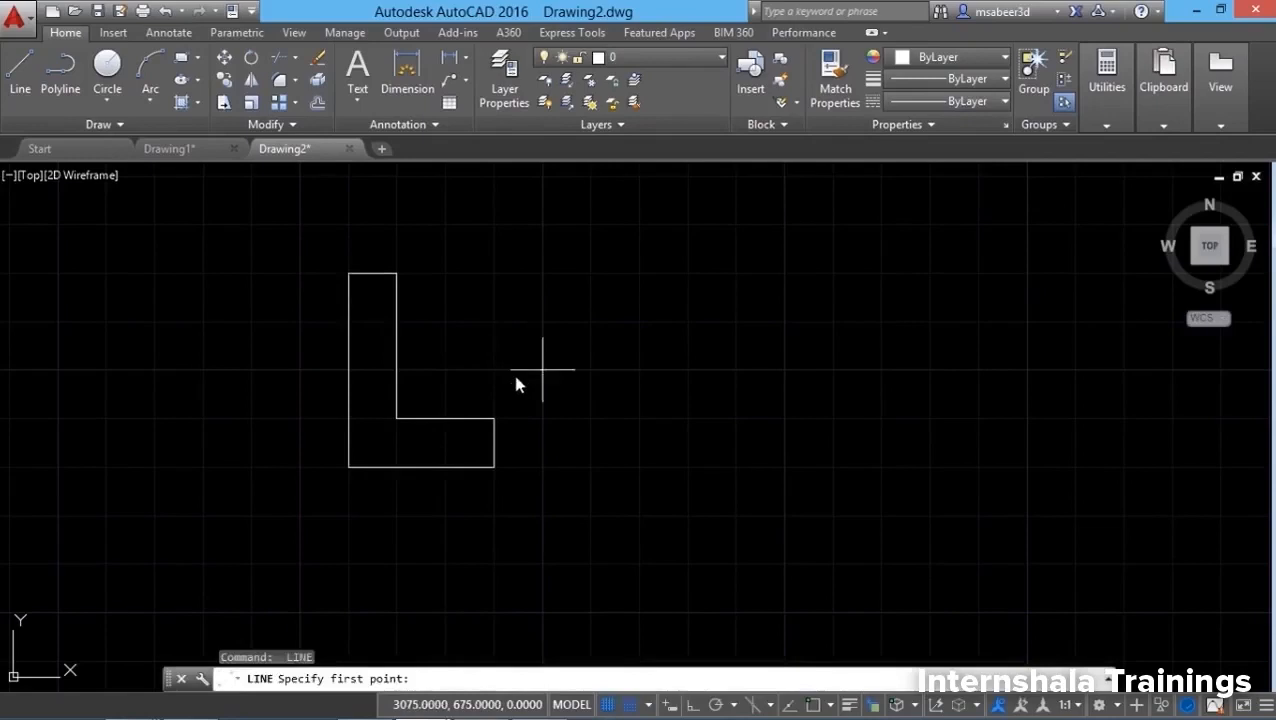
click(494, 418)
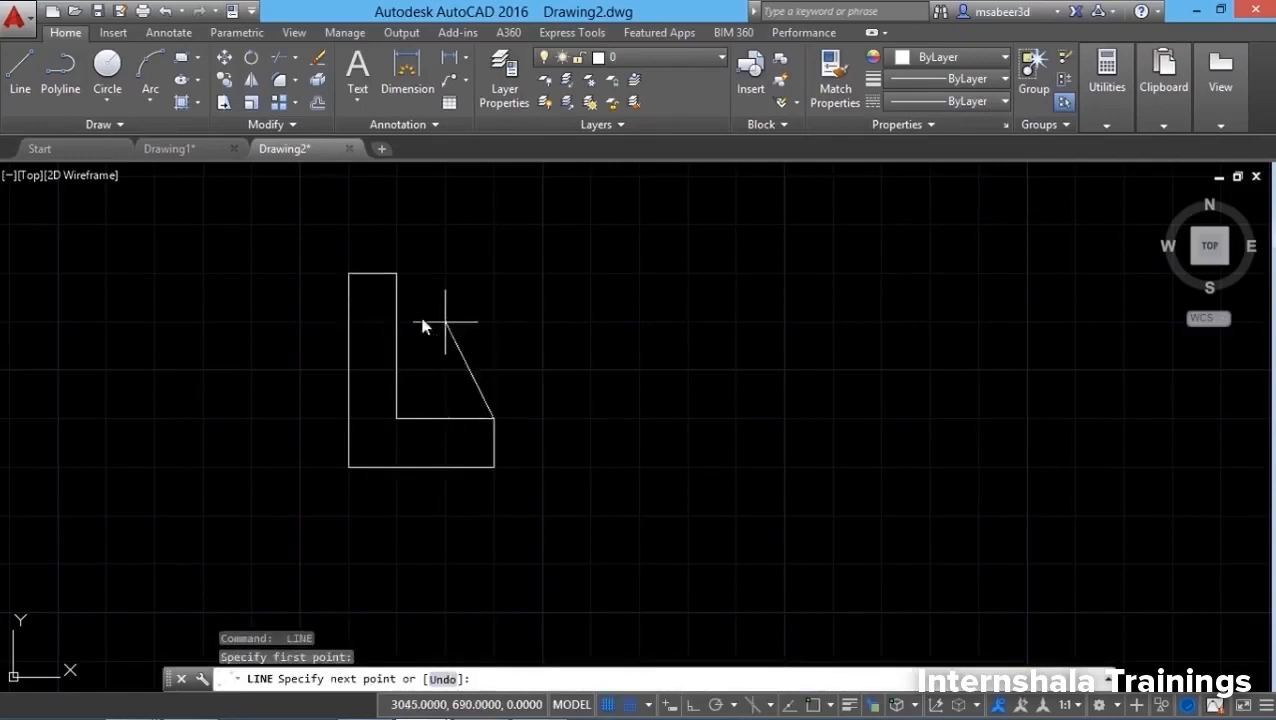
click(397, 273)
key(Return)
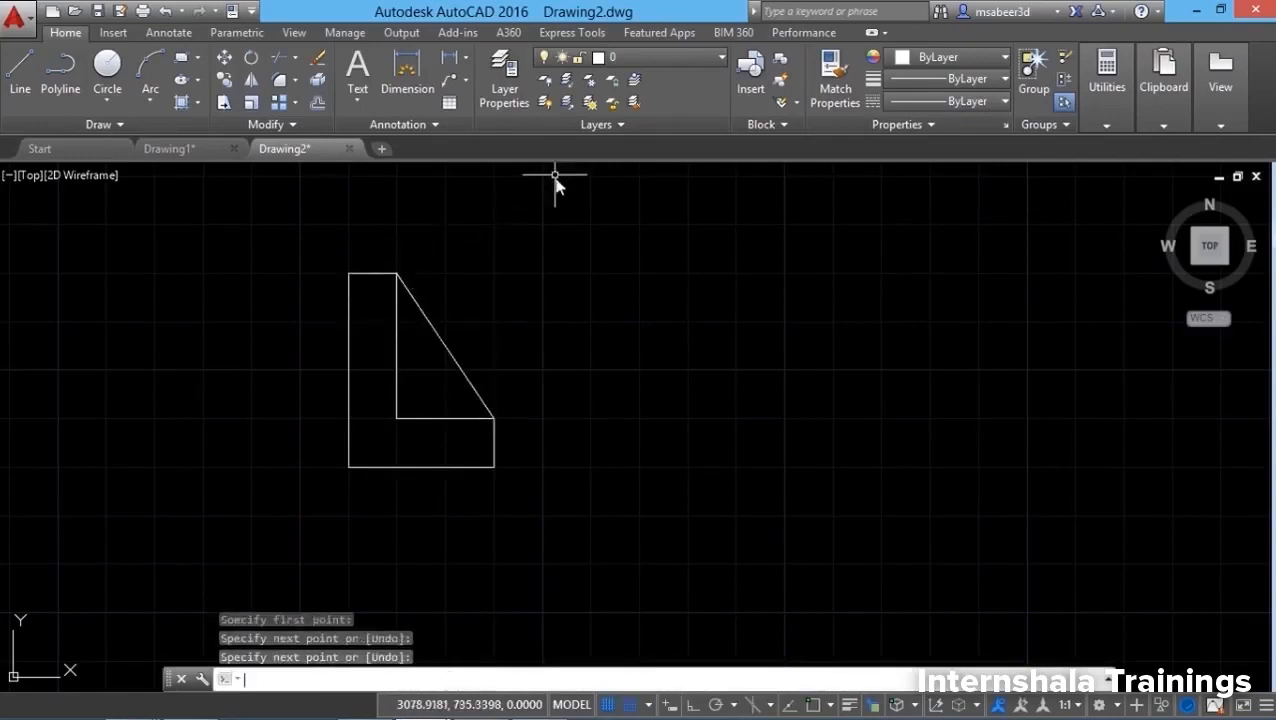
Compare the completed side profile with the angle bracket in Drawing1 and go back to Drawing2.
scroll(434, 390, up, 2)
middle_drag(427, 410, 493, 487)
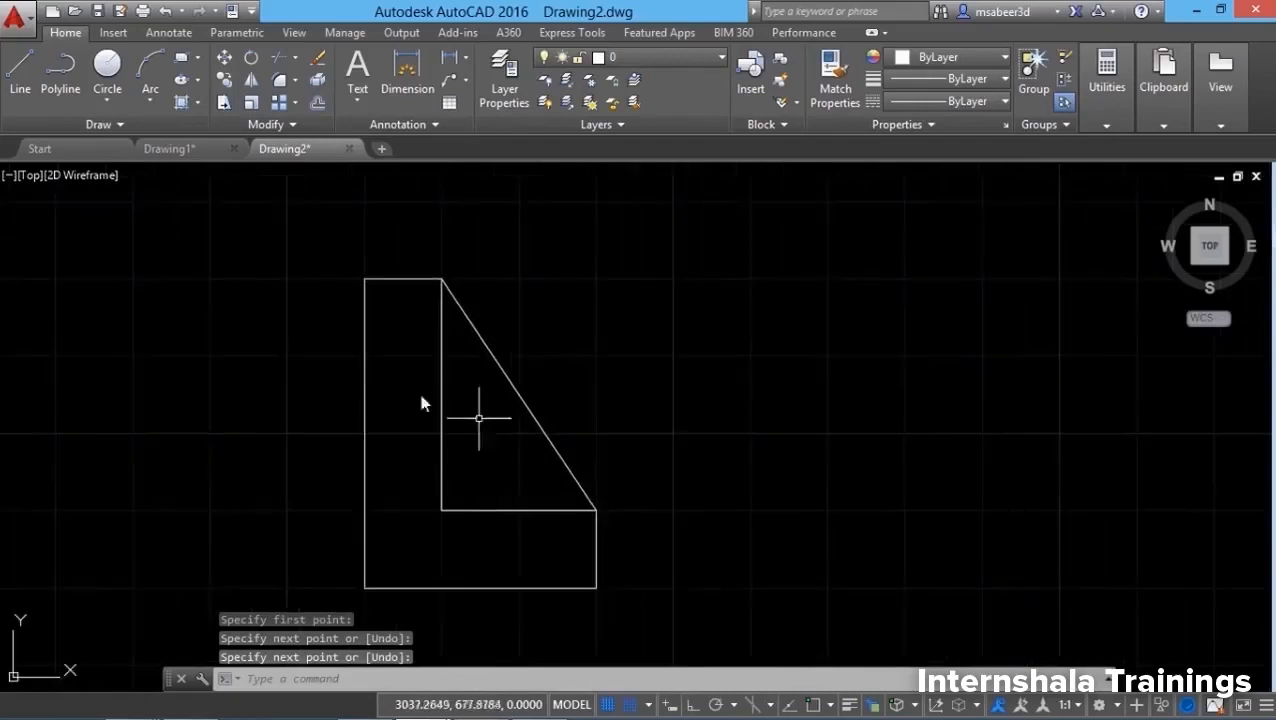
click(168, 149)
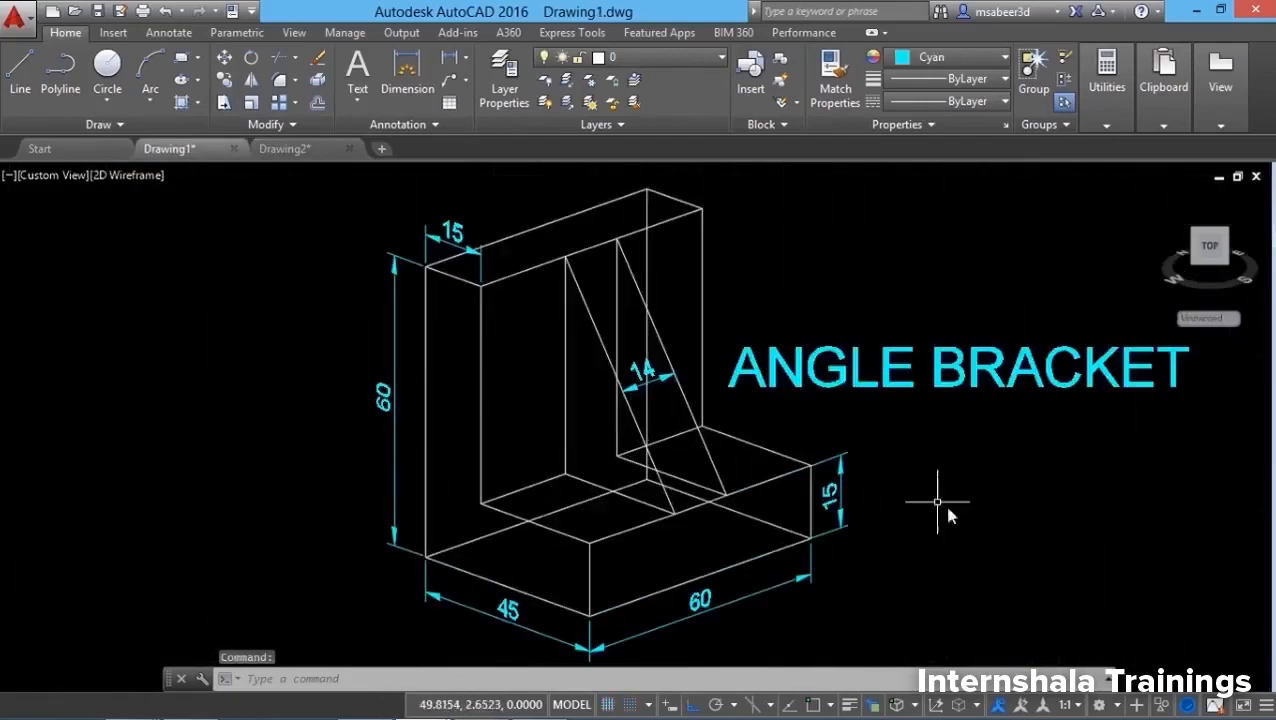
click(287, 149)
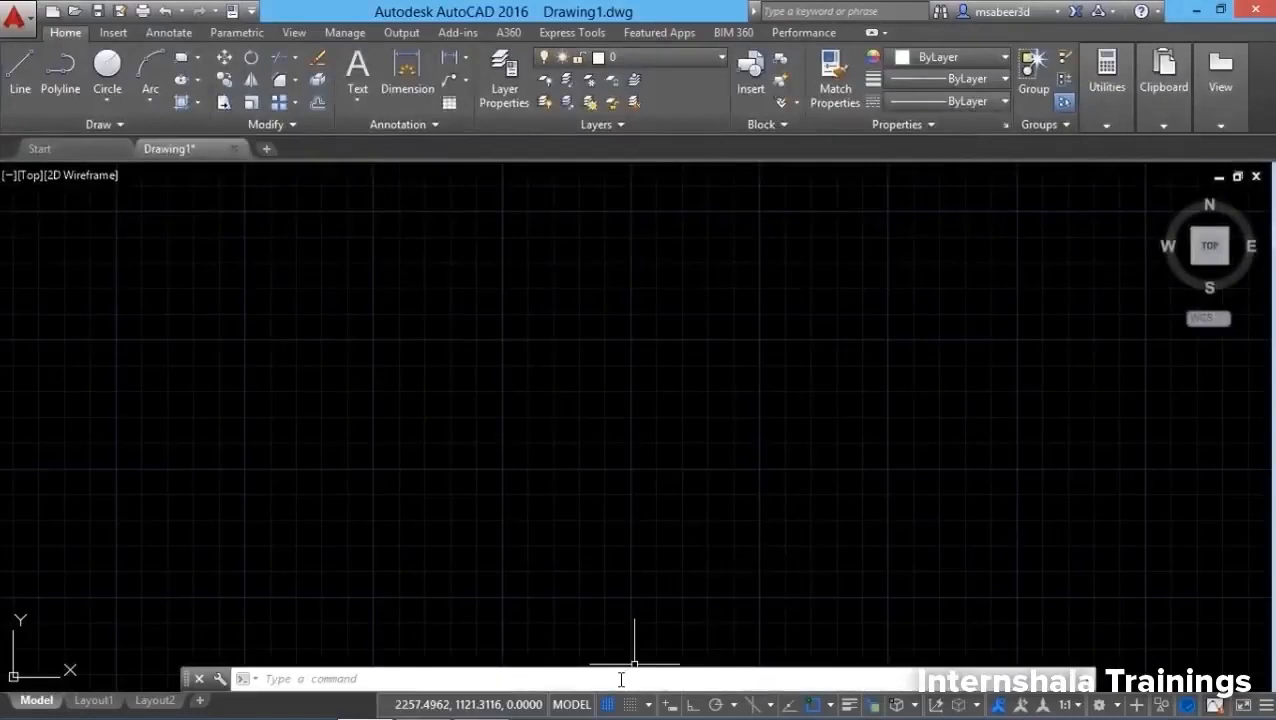
In the empty Drawing1, turn off the grid and object snap, and draw one slanted line rising to the right.
click(607, 704)
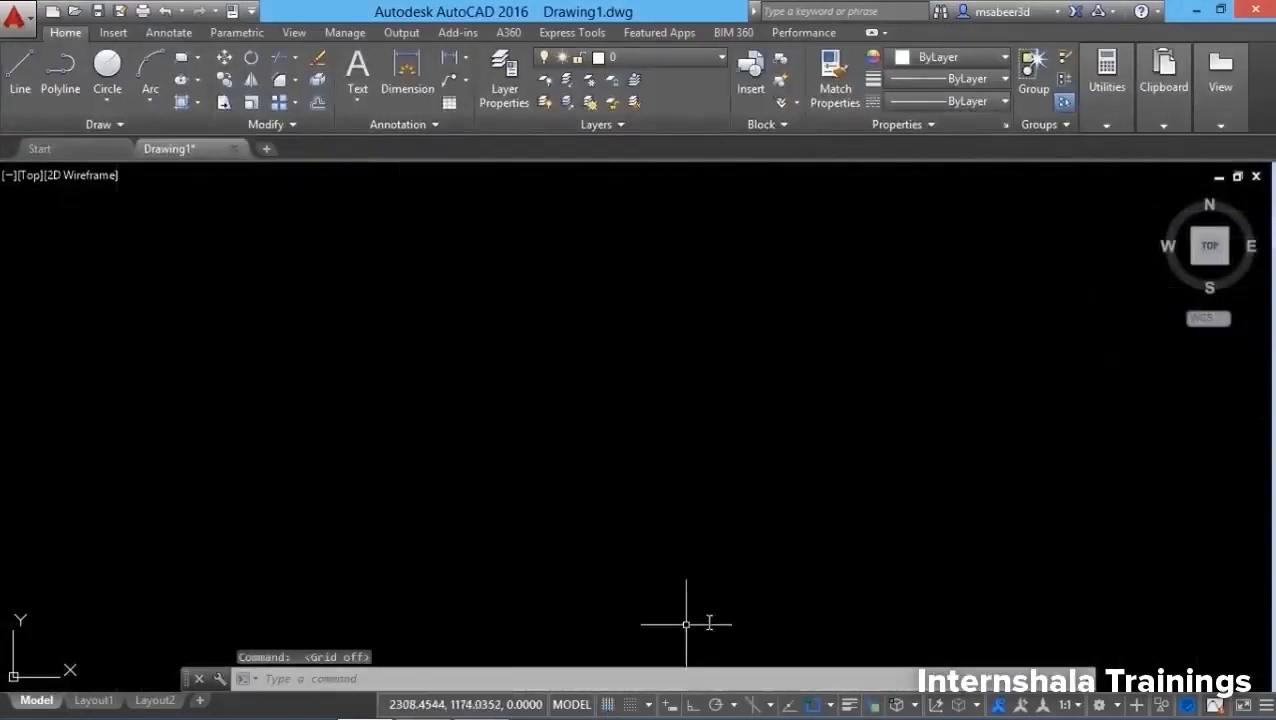
click(817, 706)
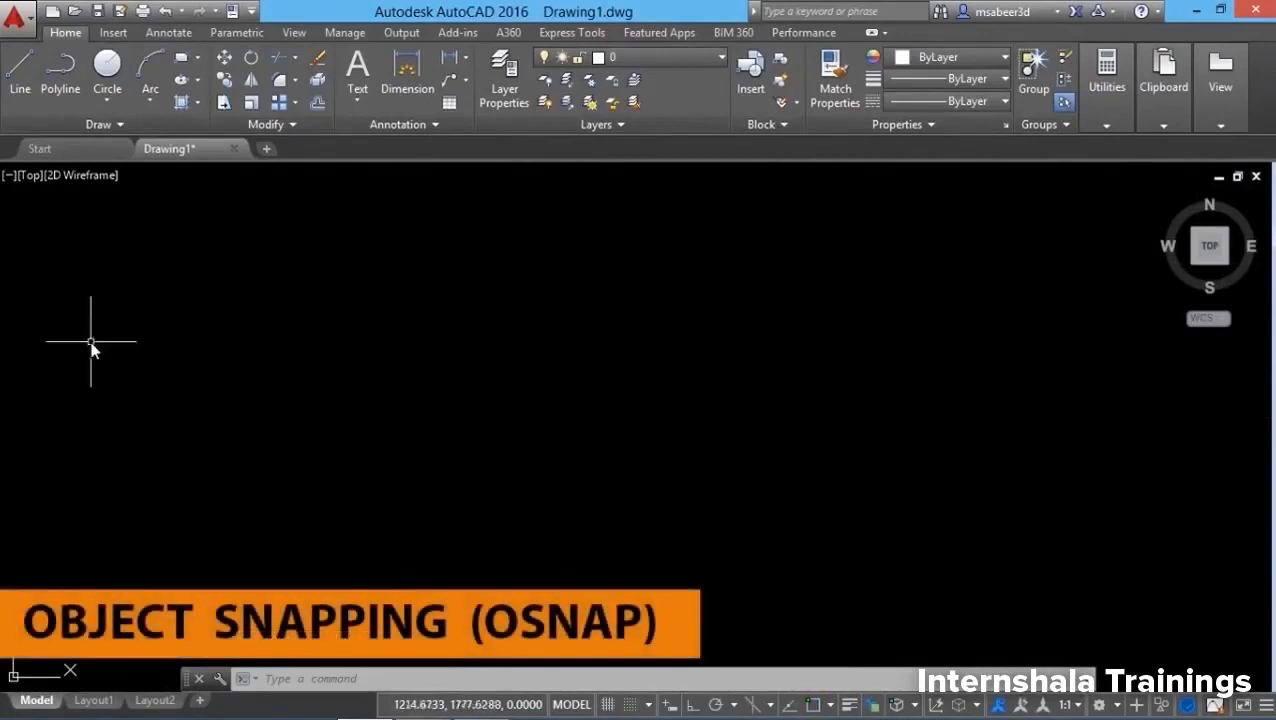
click(20, 92)
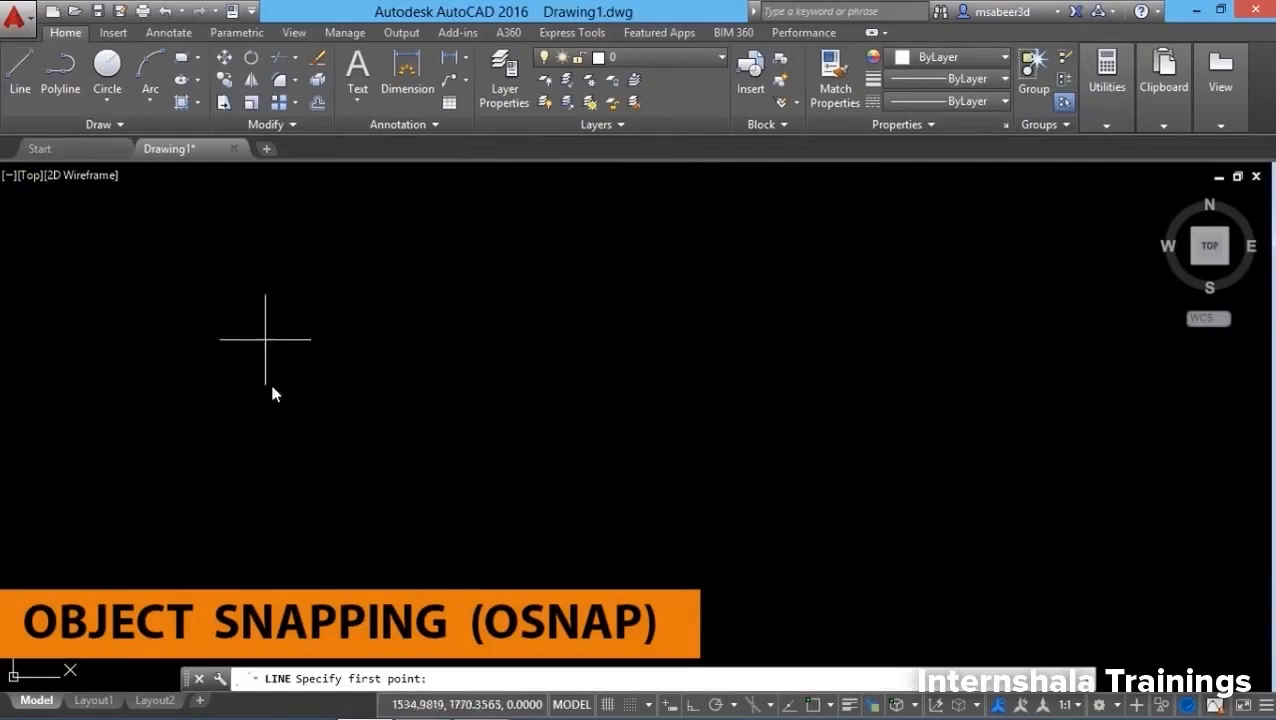
click(265, 577)
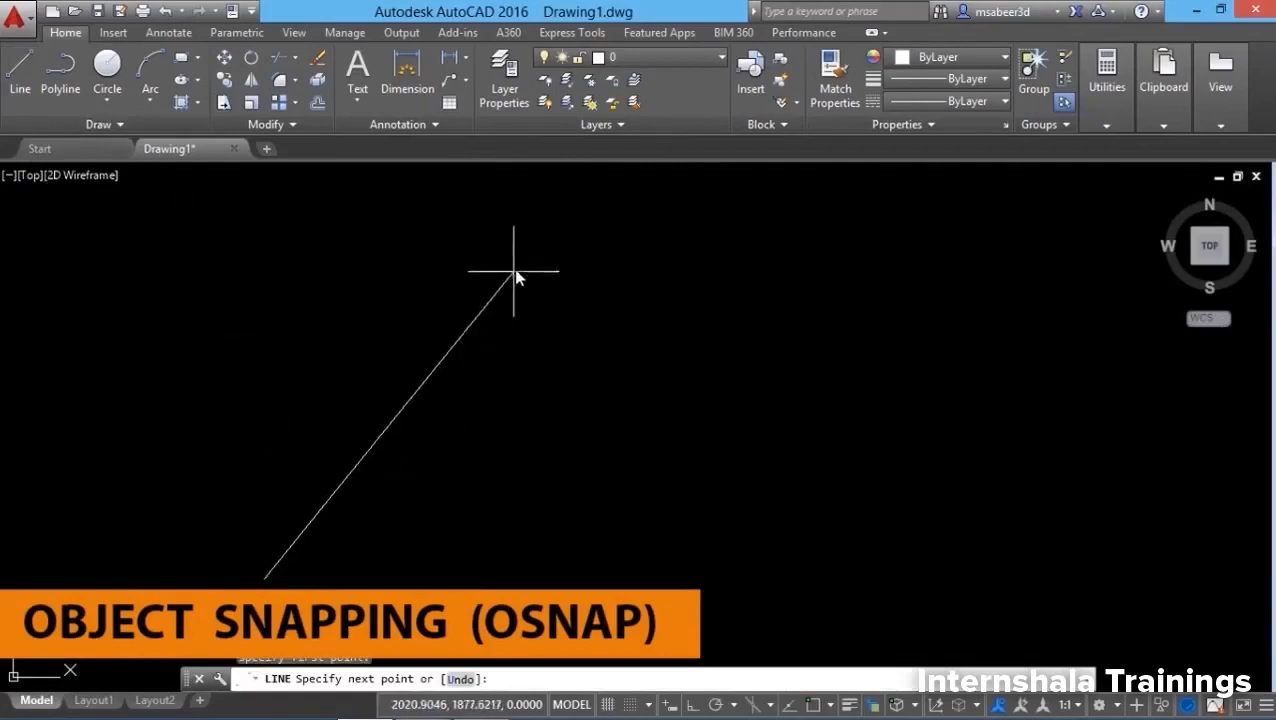
click(492, 252)
key(Escape)
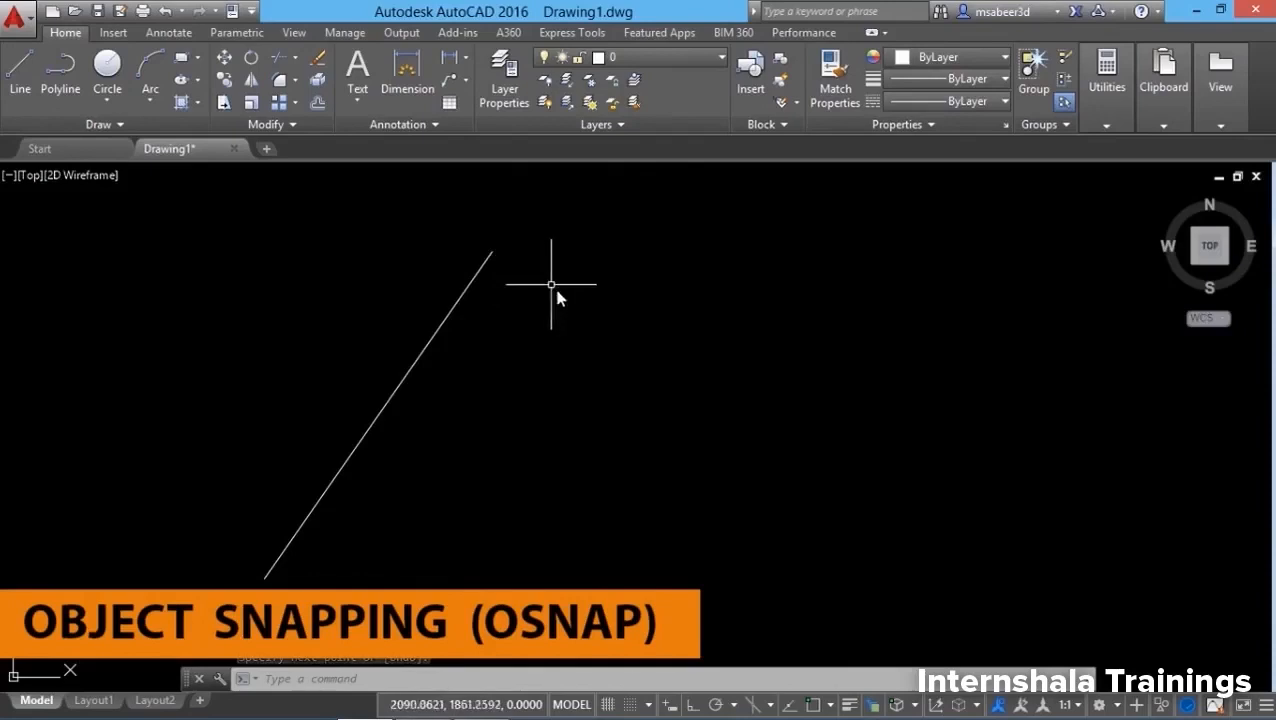
Draw a second line from the slanted line's upper end down to the right, placing its start by eye without object snap.
key(Return)
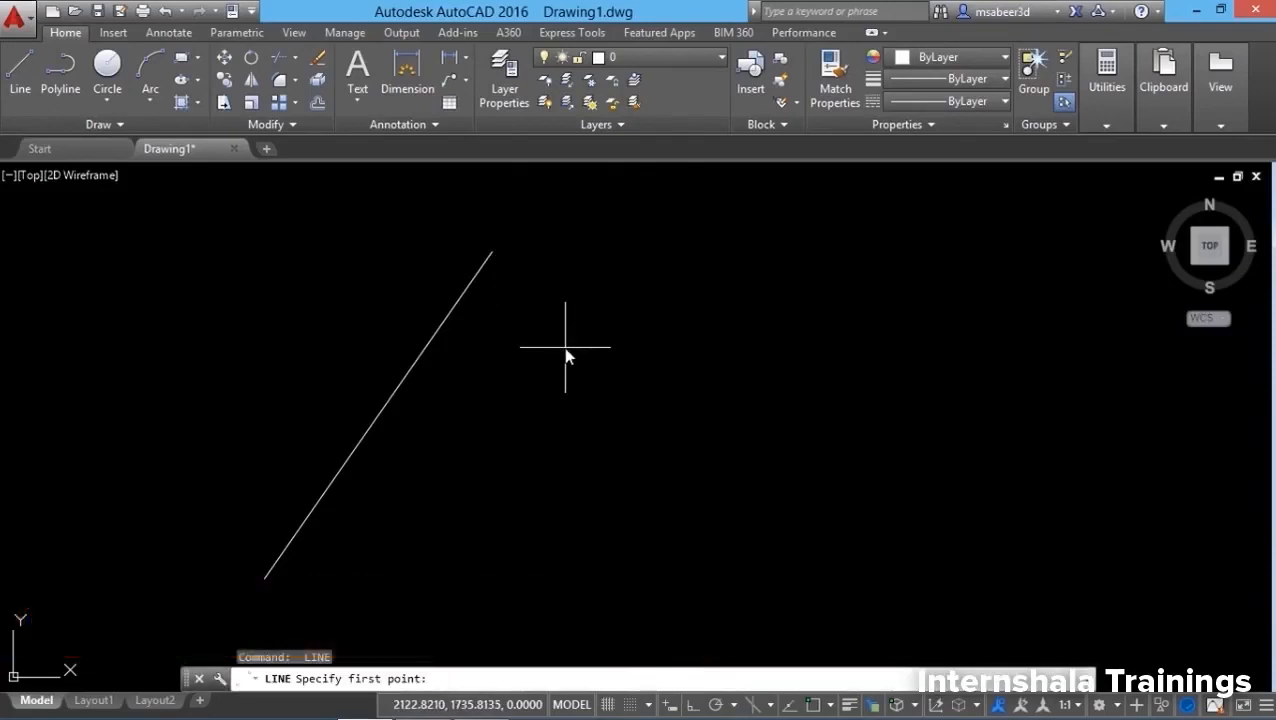
click(492, 253)
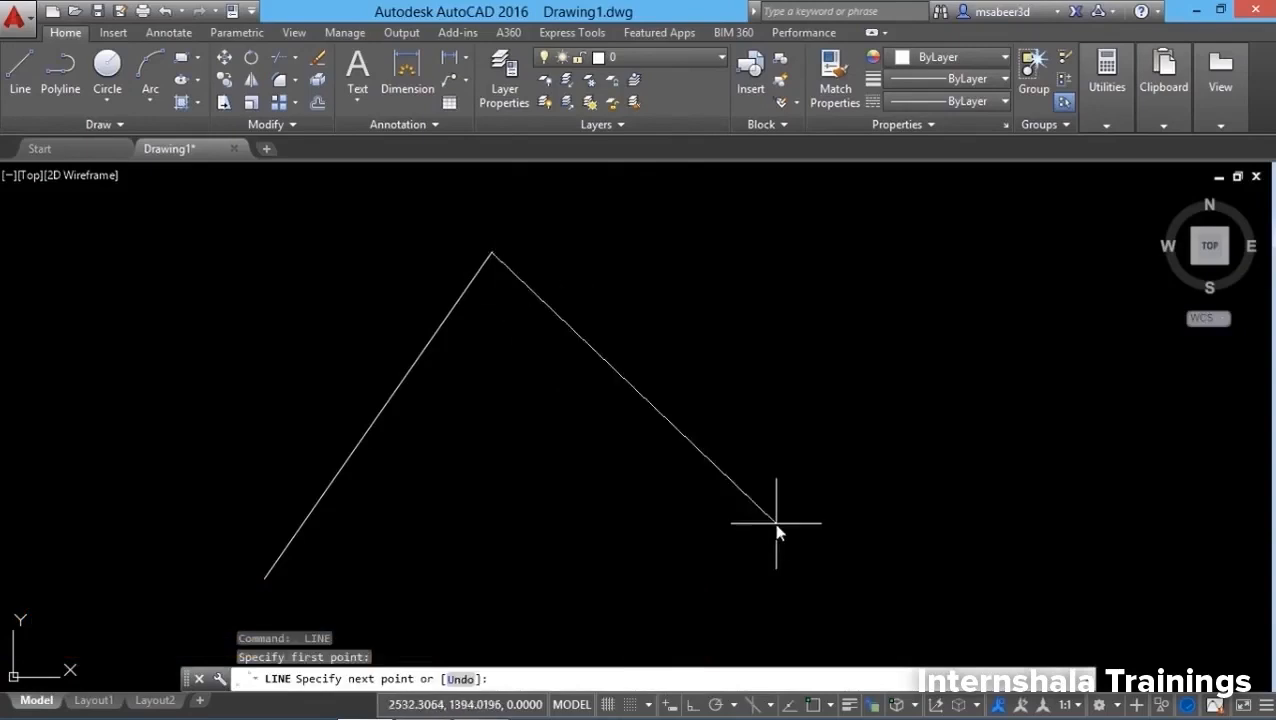
click(768, 497)
key(Return)
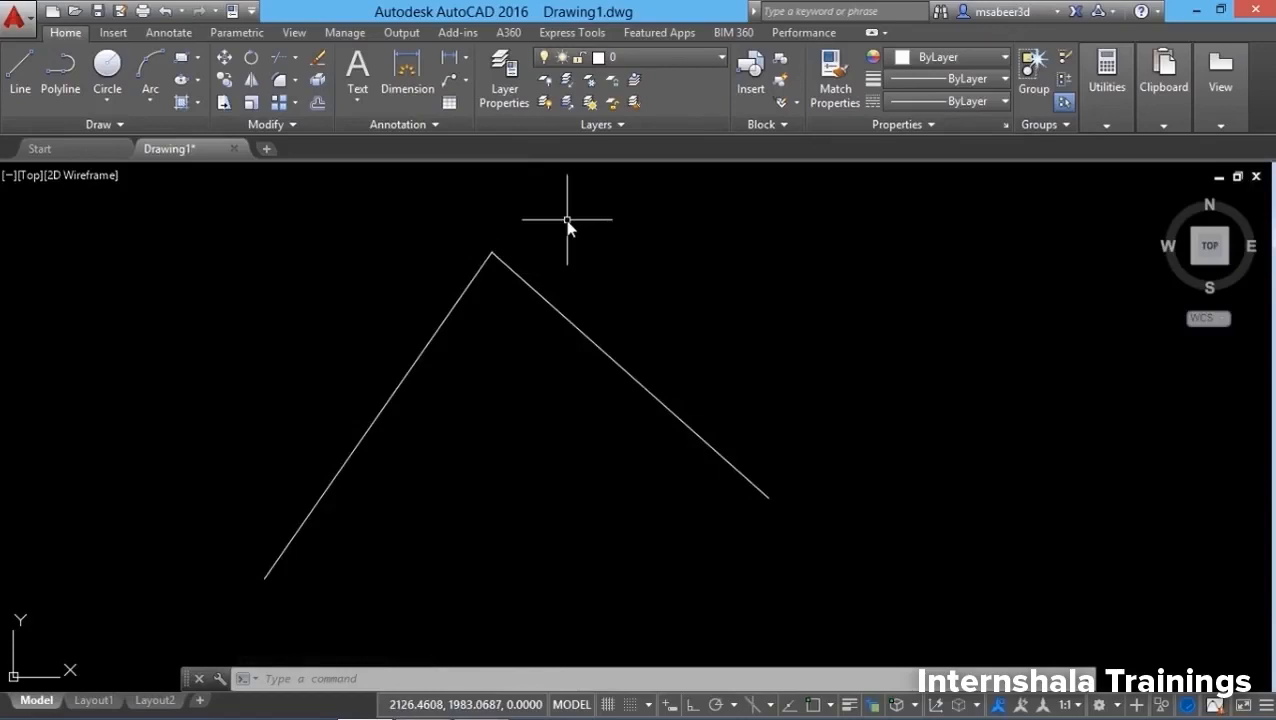
Examine closely whether the endpoints of the two lines meet at the apex.
scroll(496, 254, up, 2)
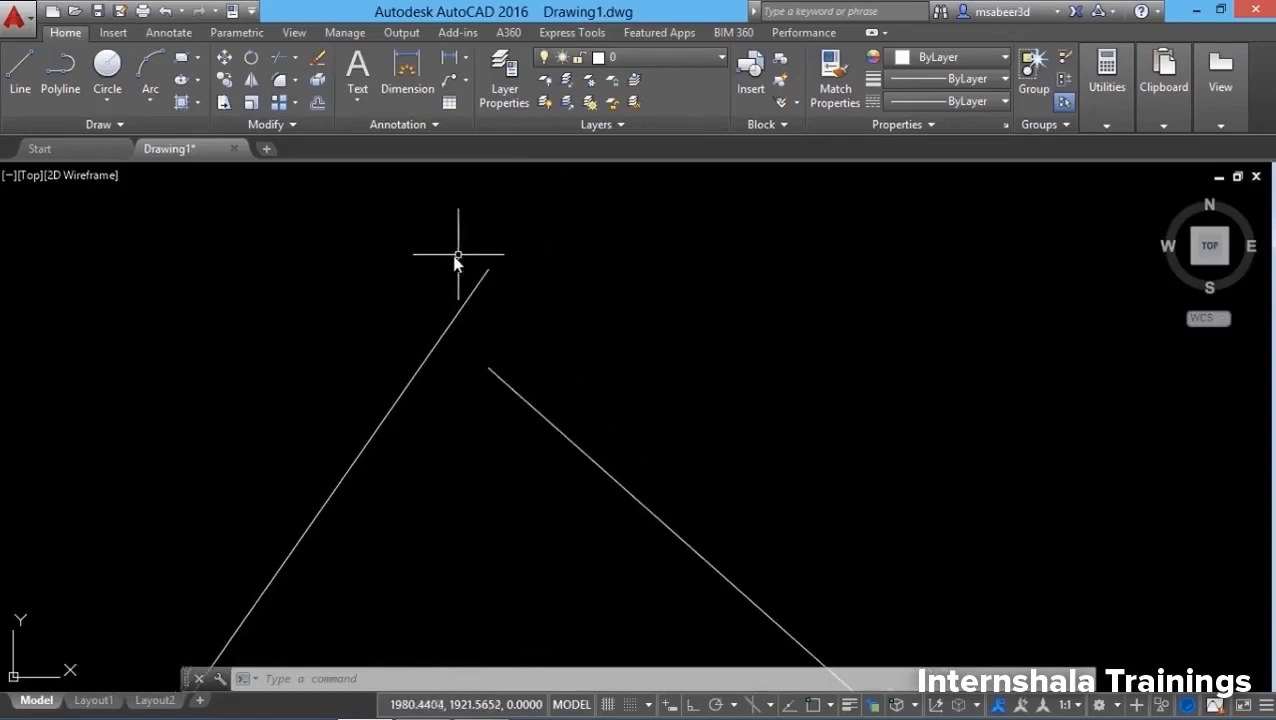
scroll(455, 258, up, 3)
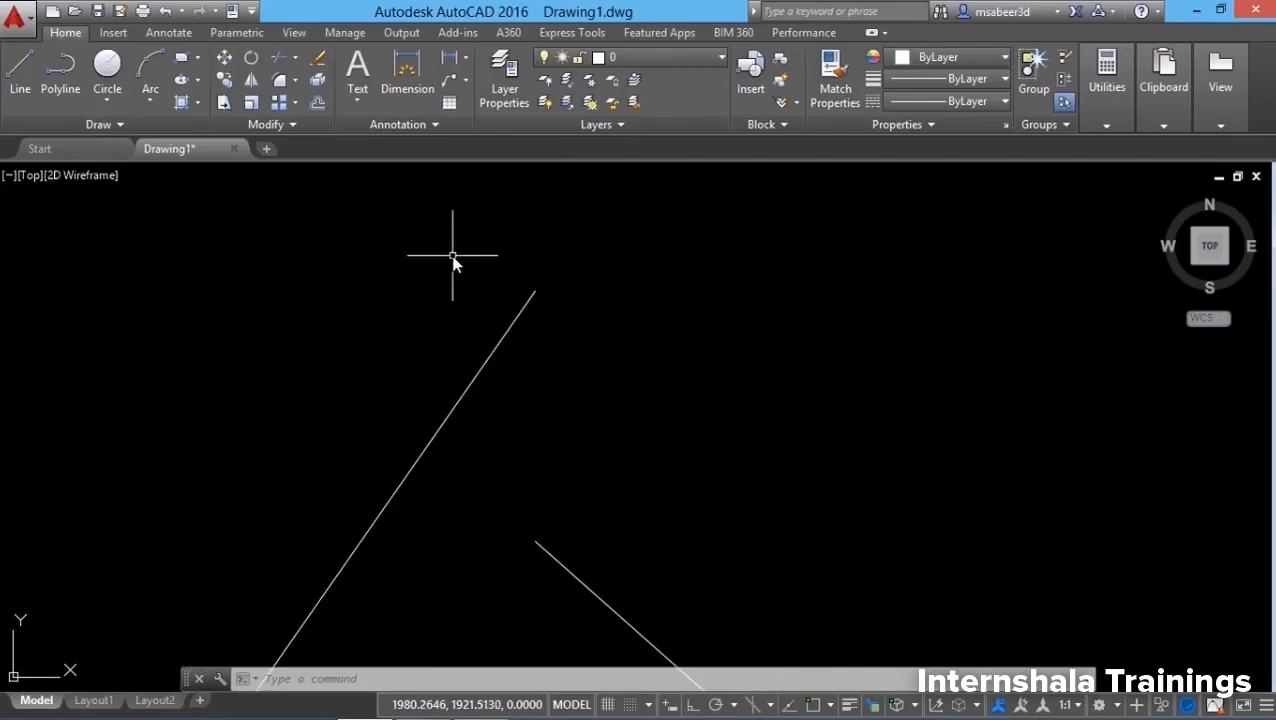
scroll(455, 262, down, 5)
scroll(421, 246, down, 4)
scroll(419, 251, down, 3)
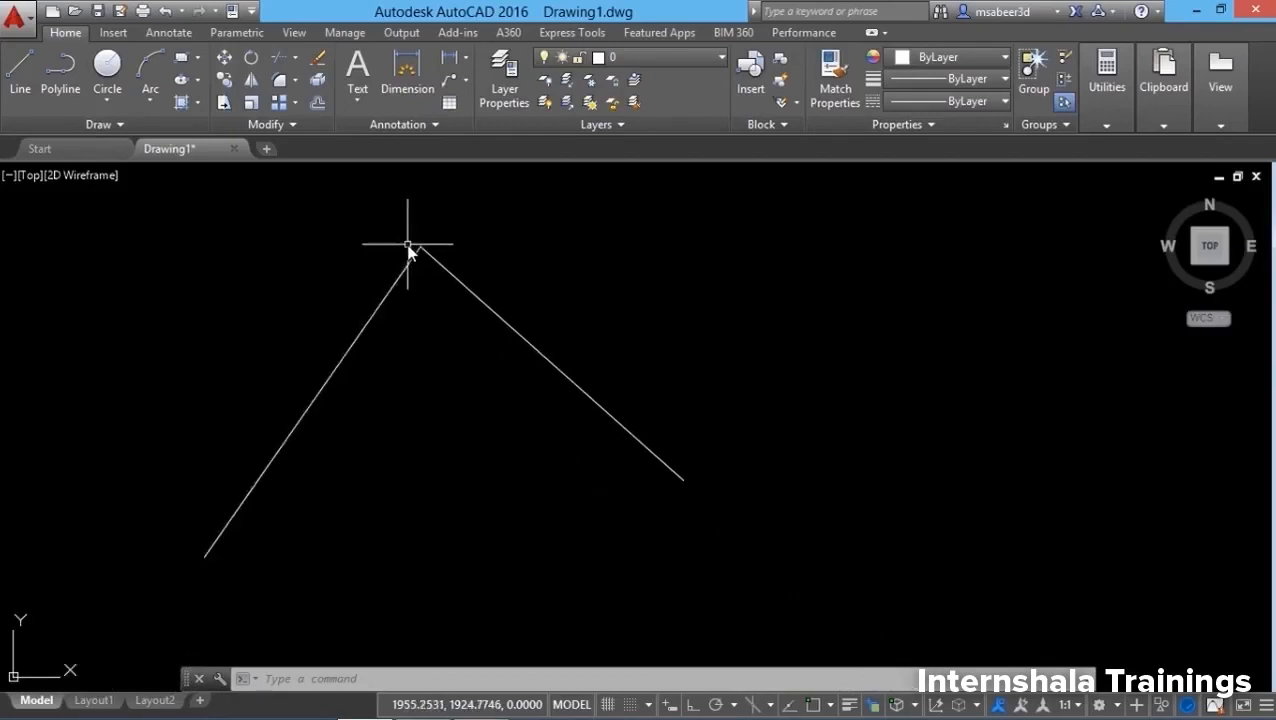
scroll(408, 244, up, 2)
scroll(408, 245, down, 2)
Erase the second line that slopes down to the right.
key(Escape)
click(541, 358)
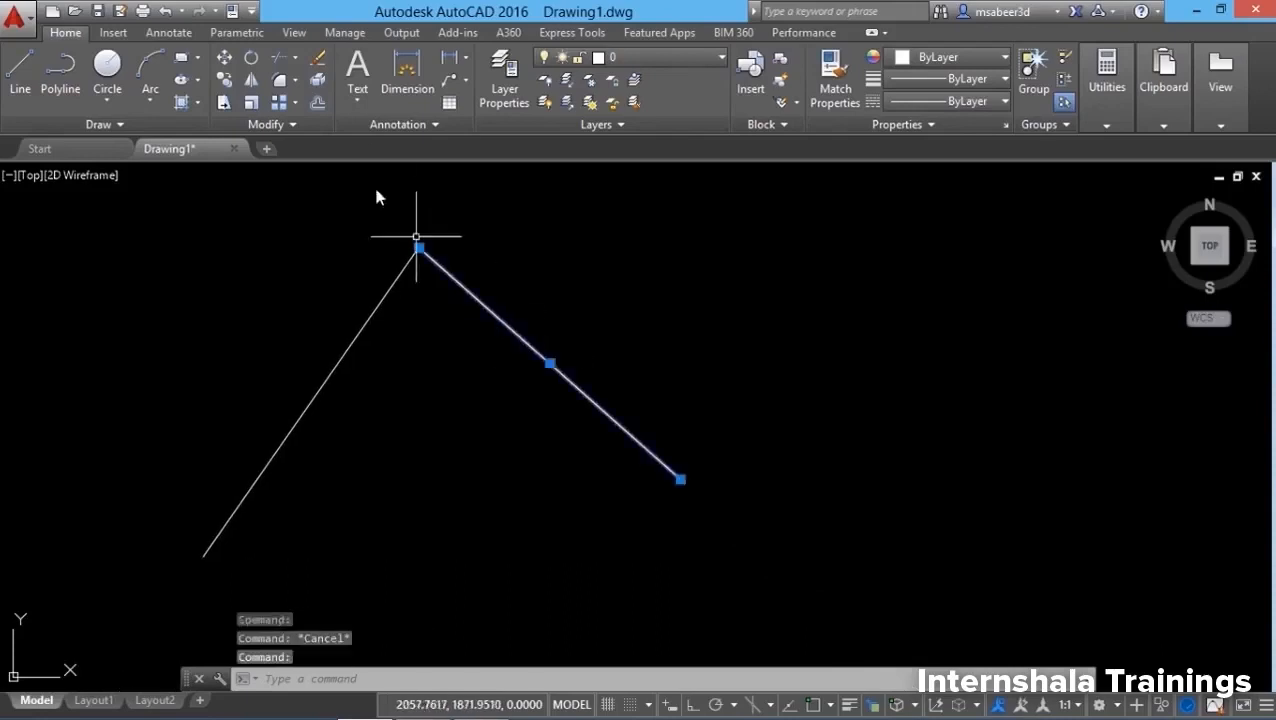
click(317, 58)
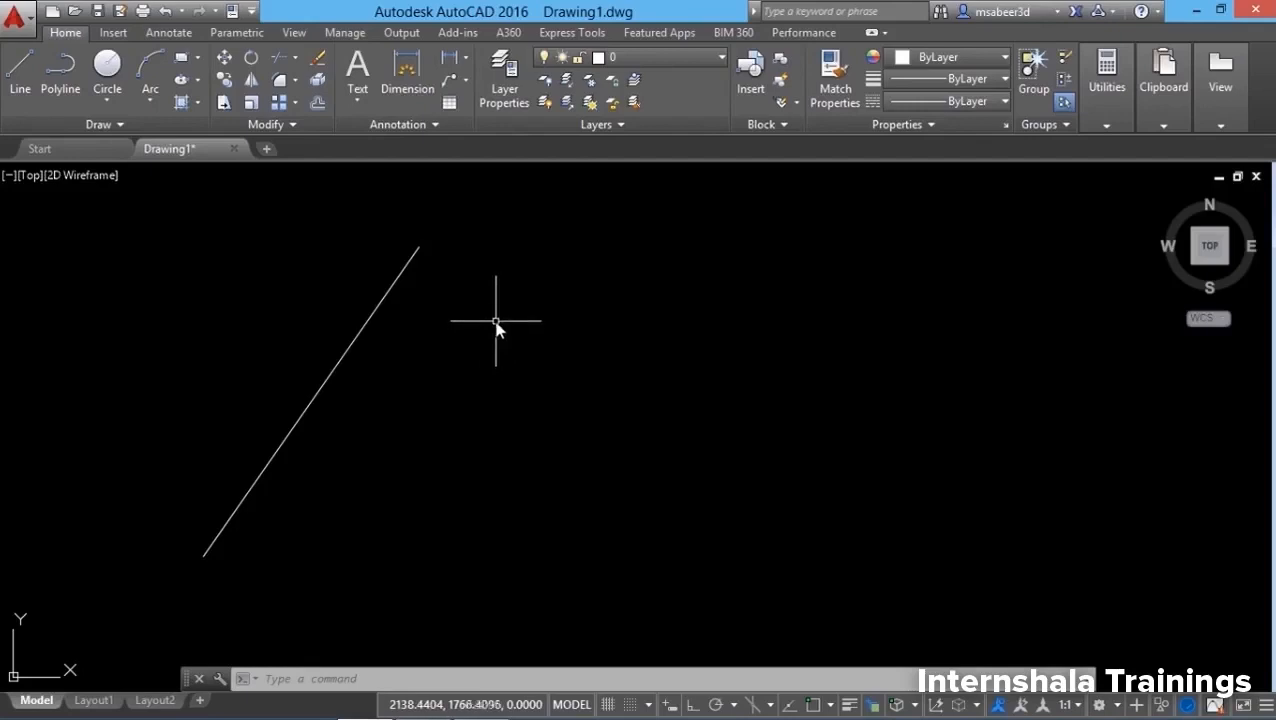
Draw a center-radius circle with a radius of about 198 units to the right of the slanted line.
click(108, 104)
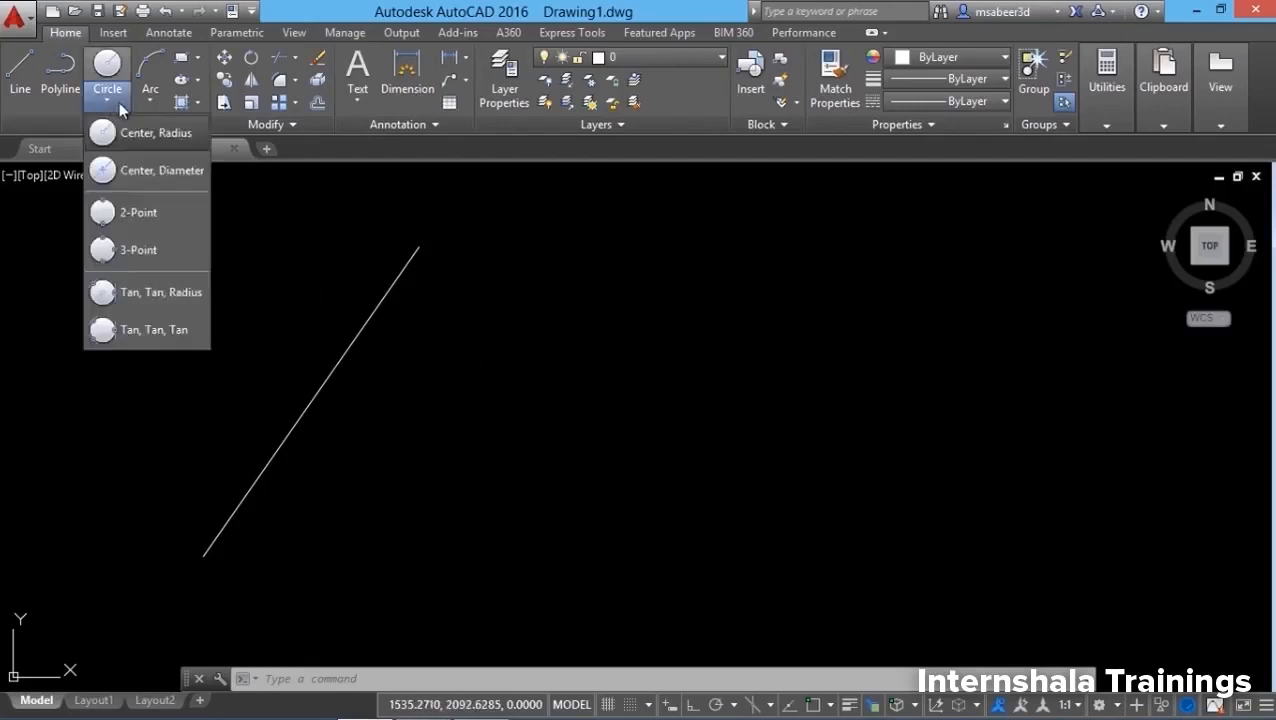
click(155, 133)
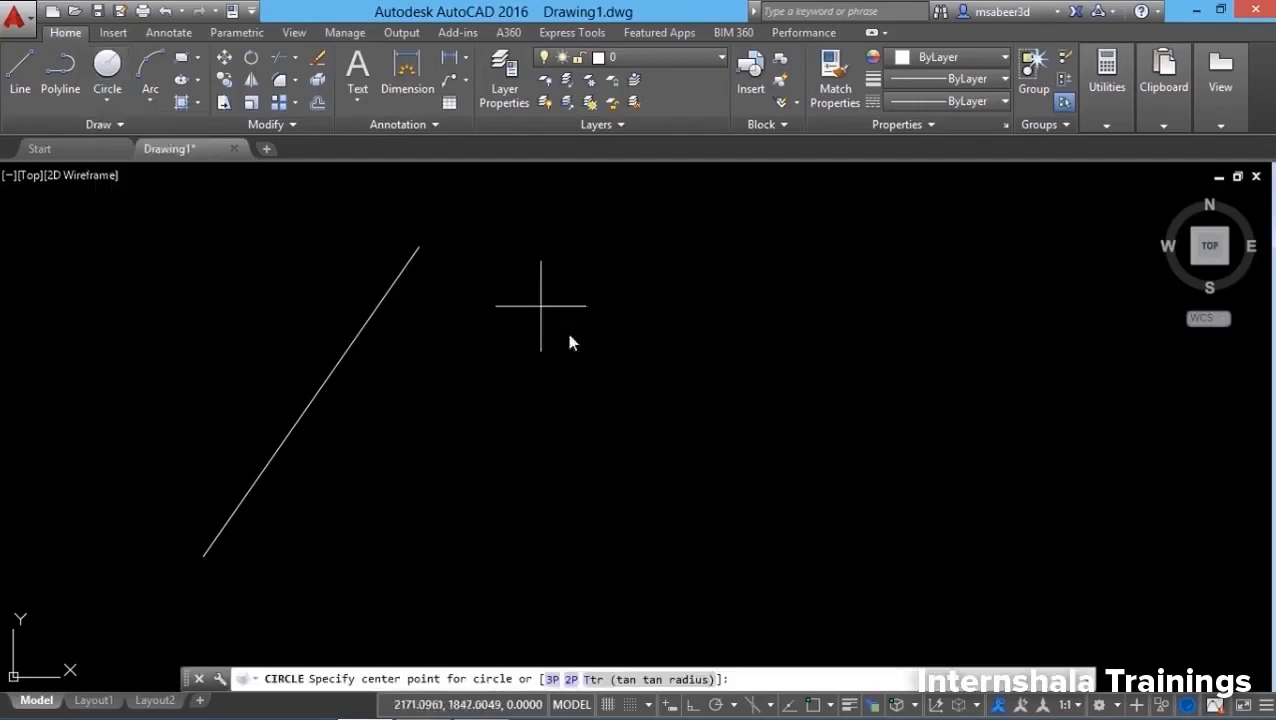
click(586, 417)
click(665, 361)
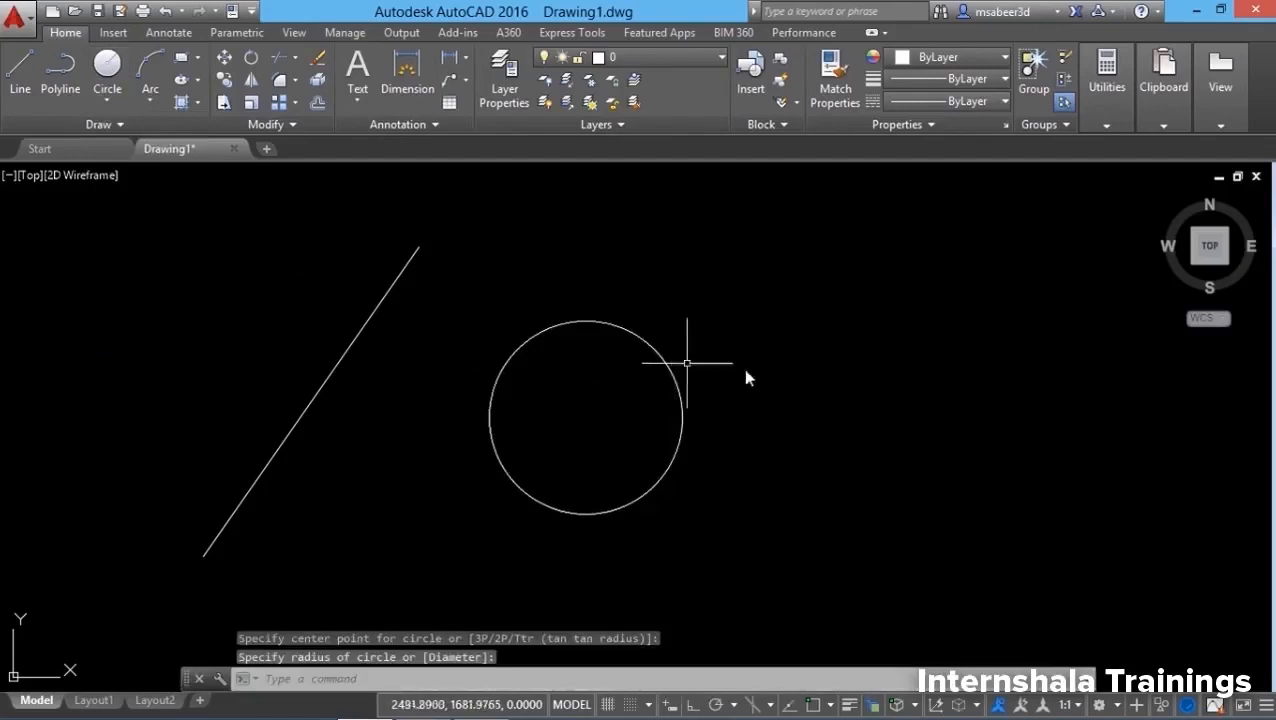
Draw a second, slightly larger circle to the right of the first one, leaving a gap between them.
key(Return)
click(852, 408)
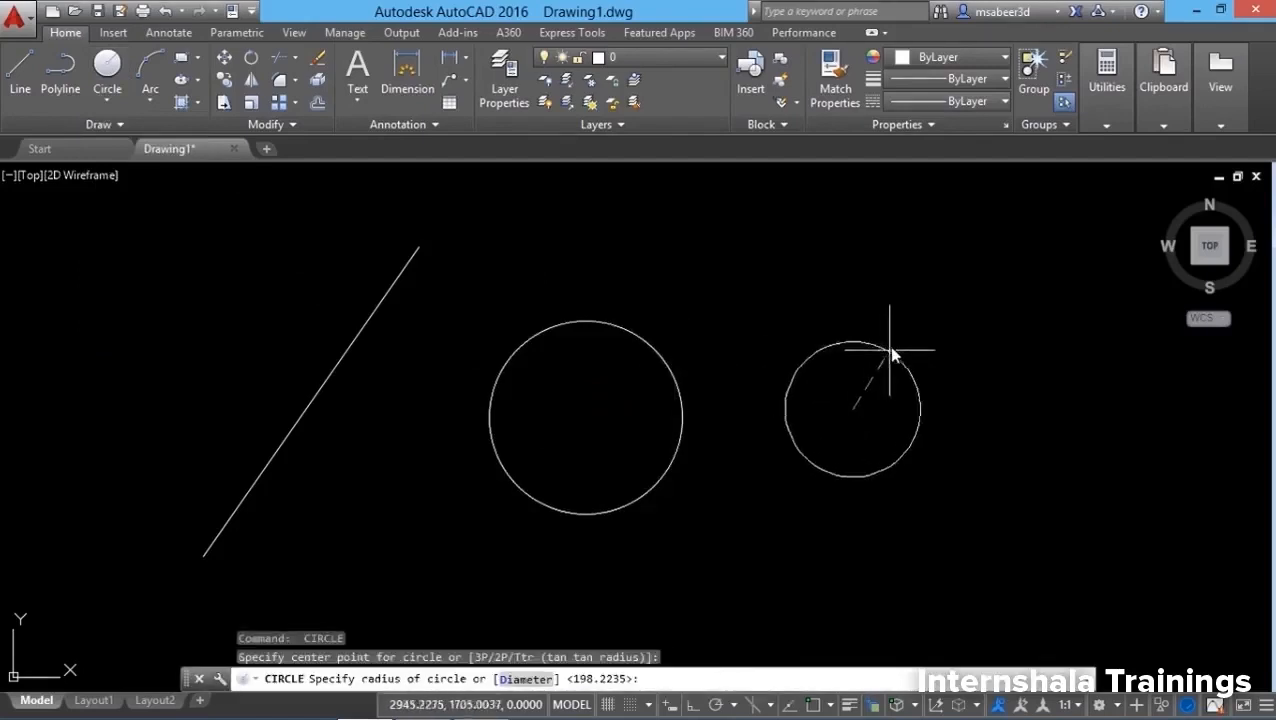
click(892, 315)
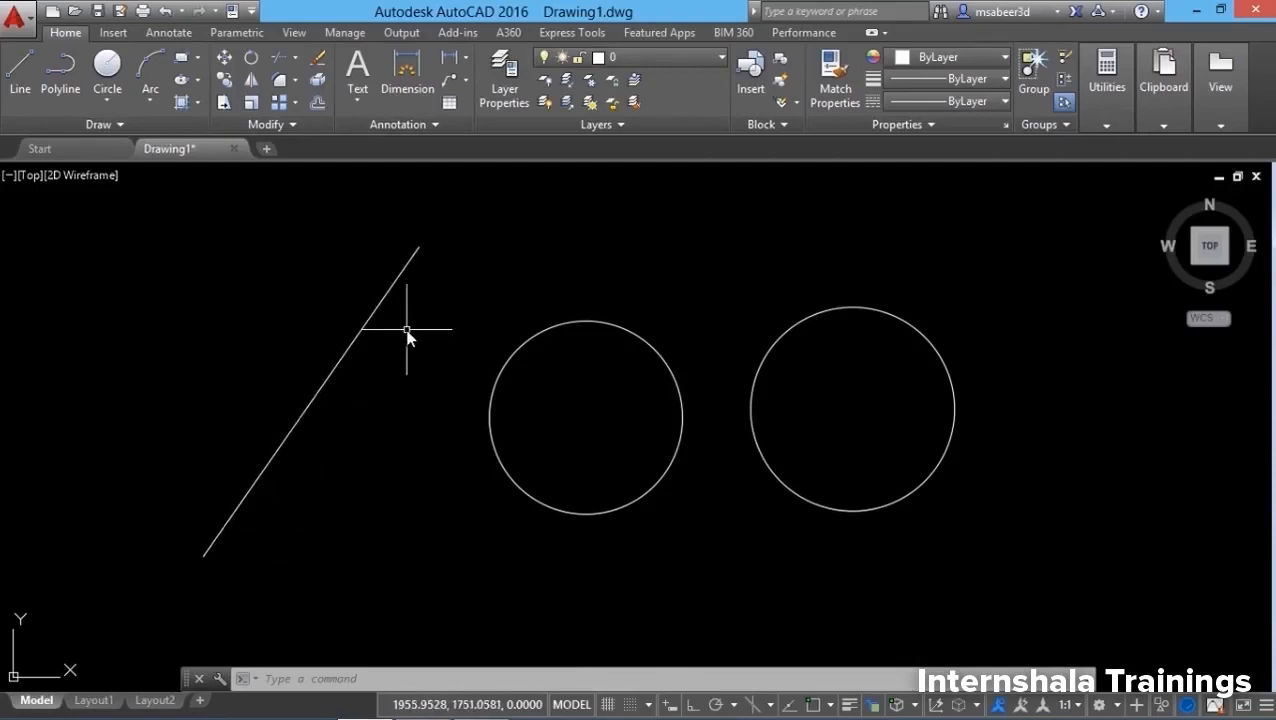
click(491, 396)
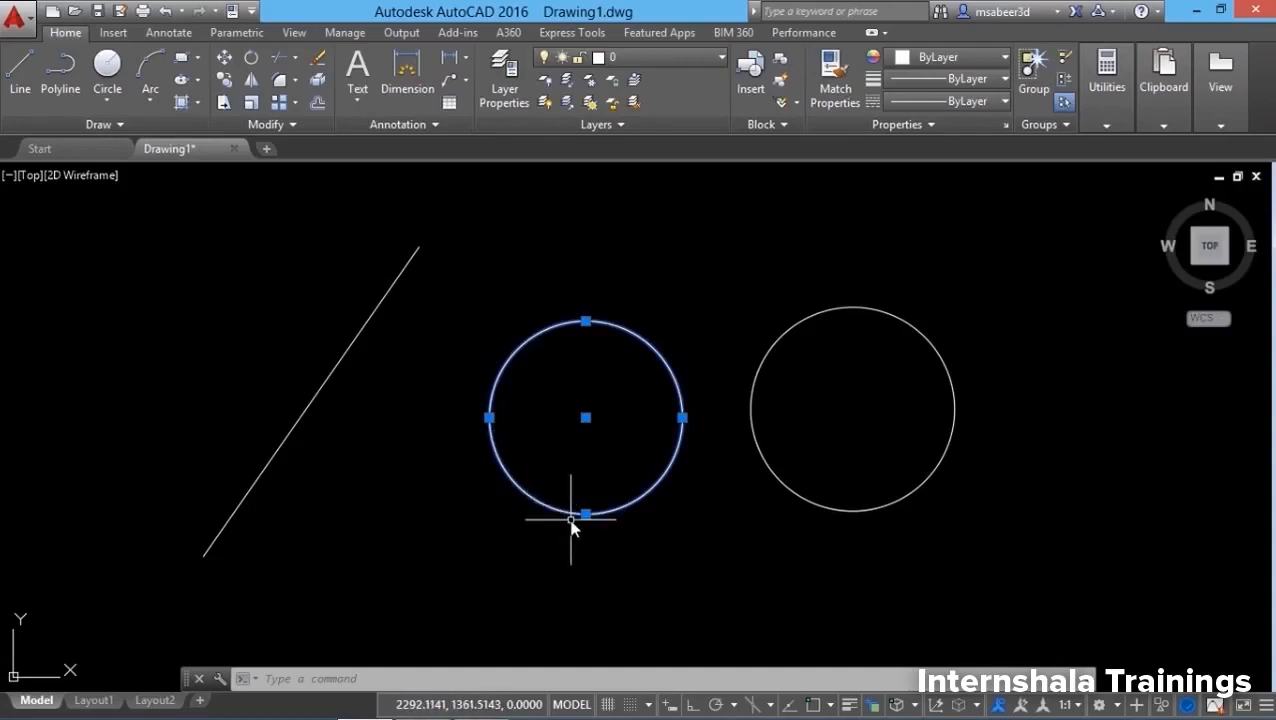
key(Escape)
Draw a tall three-point arc bulging toward the circles at their right side, and check its grip points.
click(151, 95)
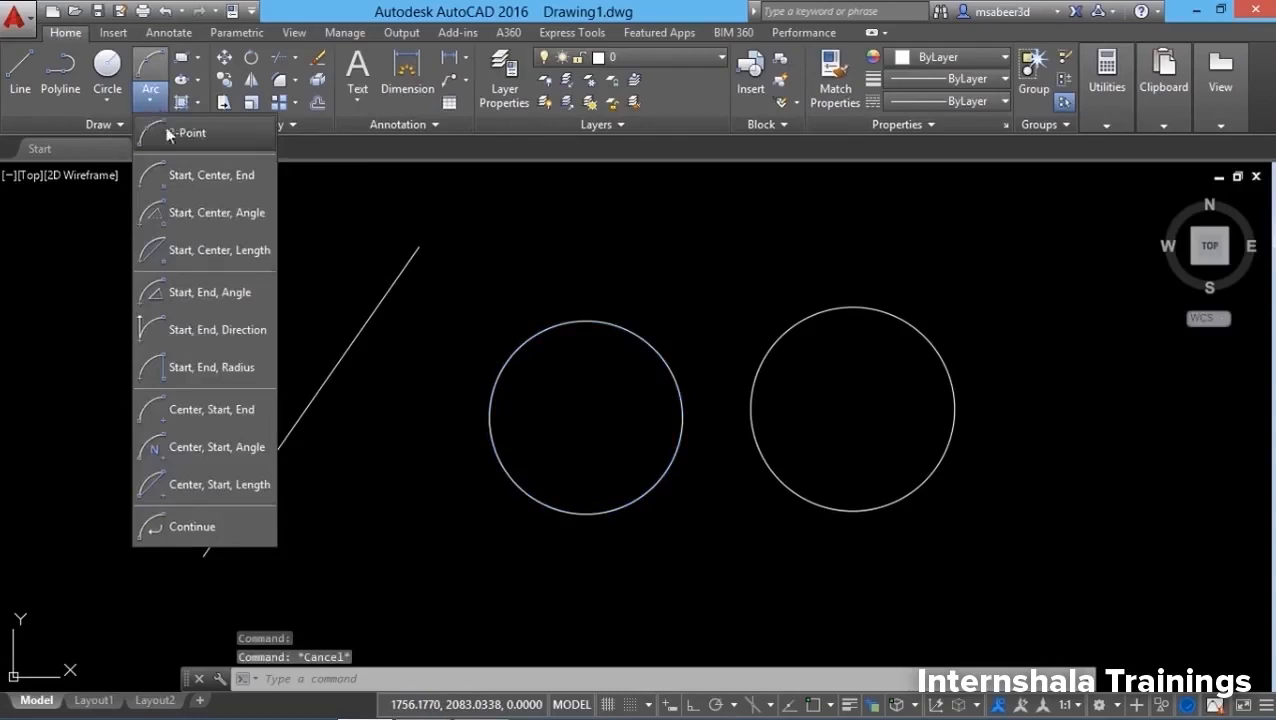
click(180, 140)
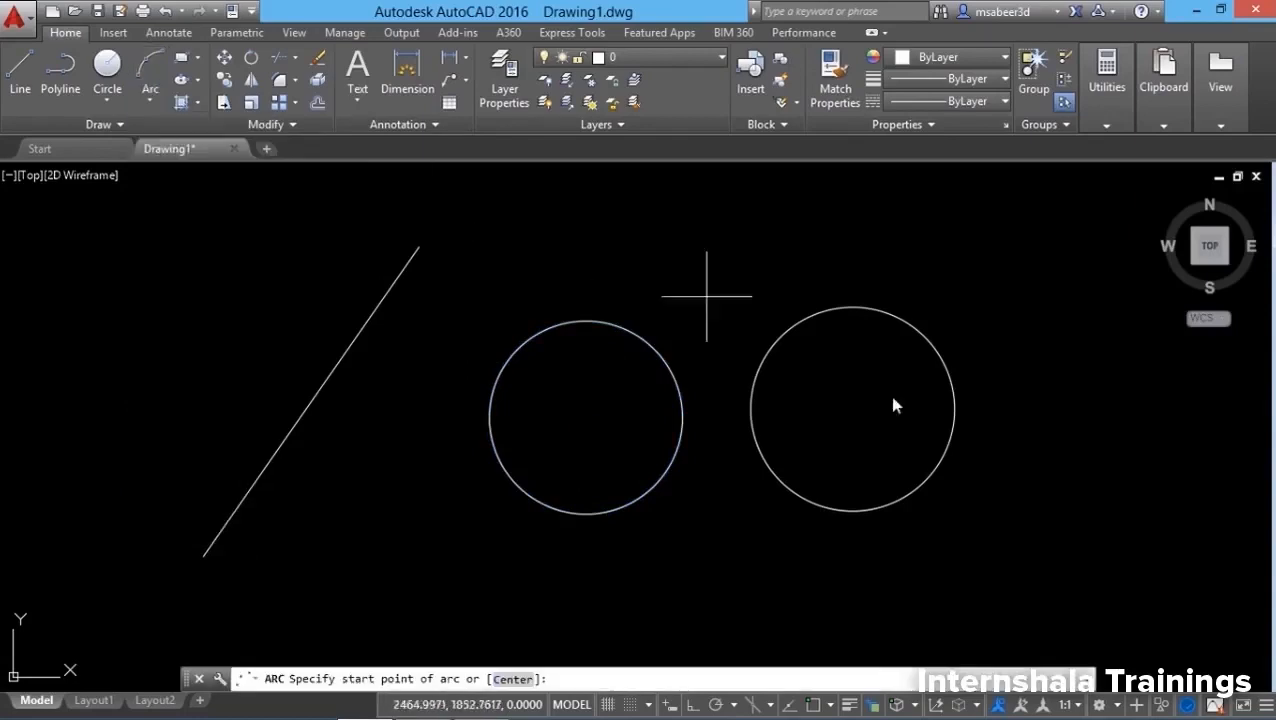
click(1016, 606)
click(991, 518)
click(1108, 238)
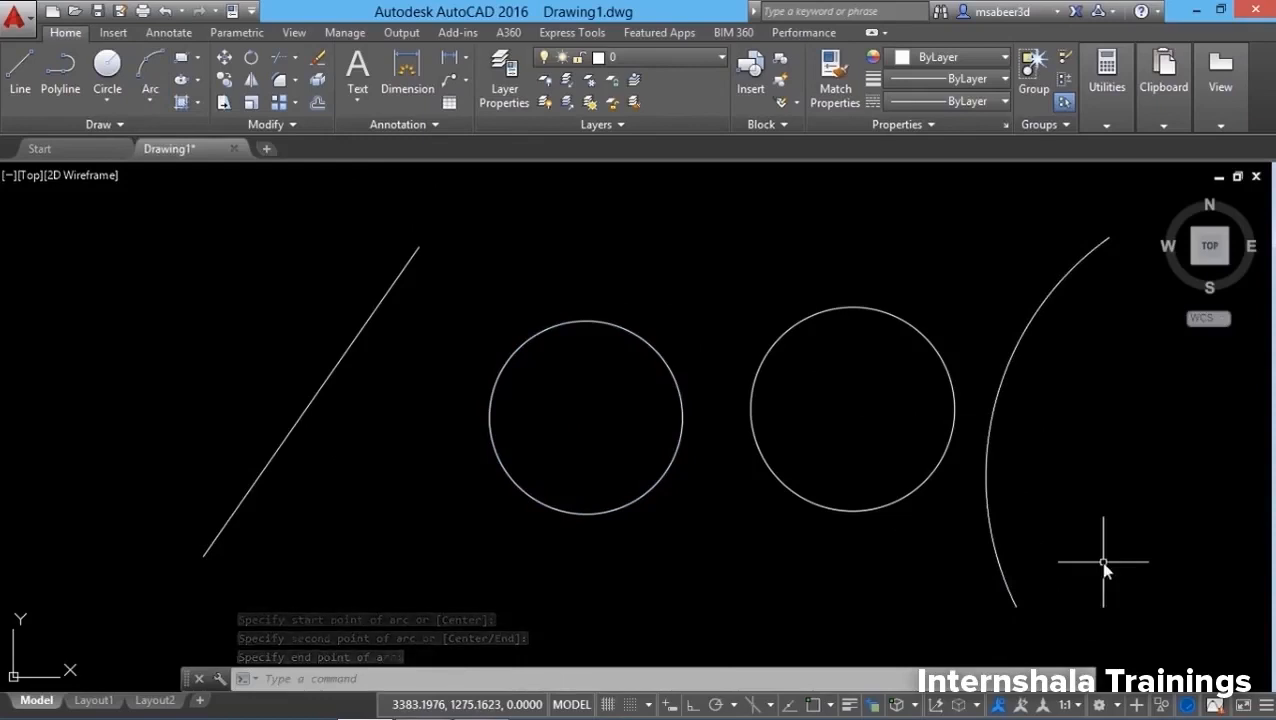
click(1011, 593)
scroll(745, 514, down, 2)
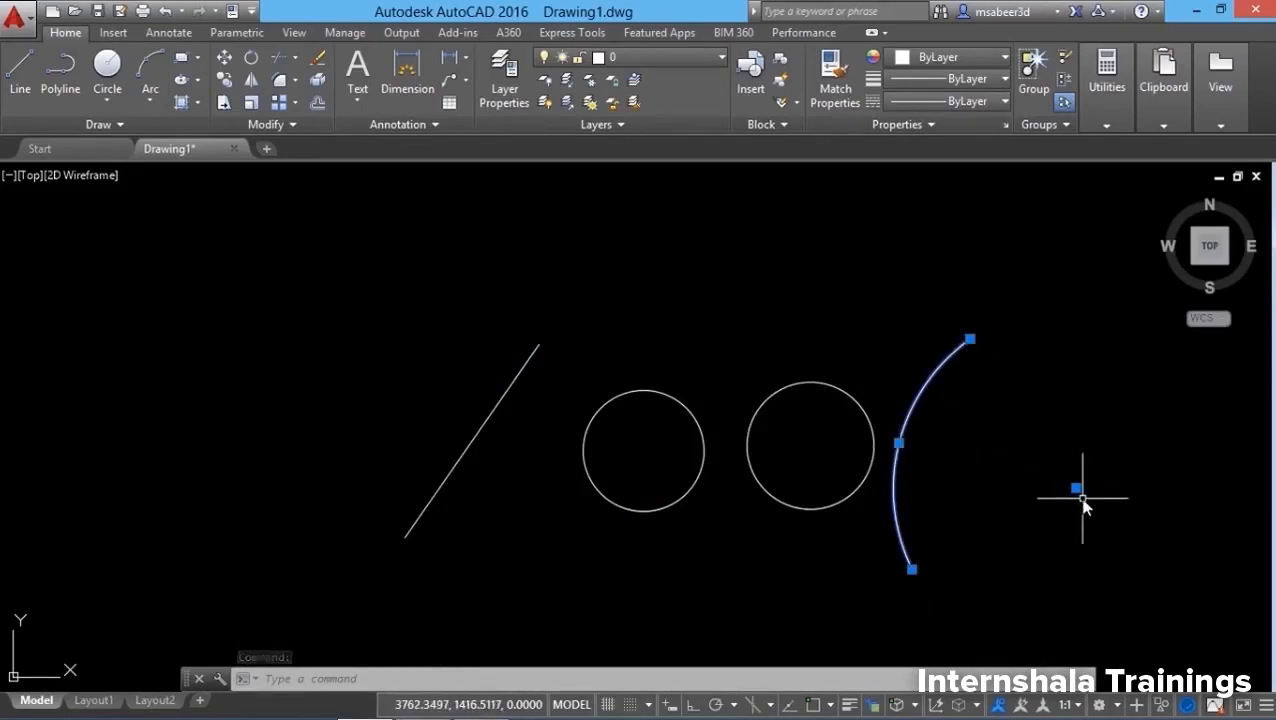
scroll(1025, 466, up, 2)
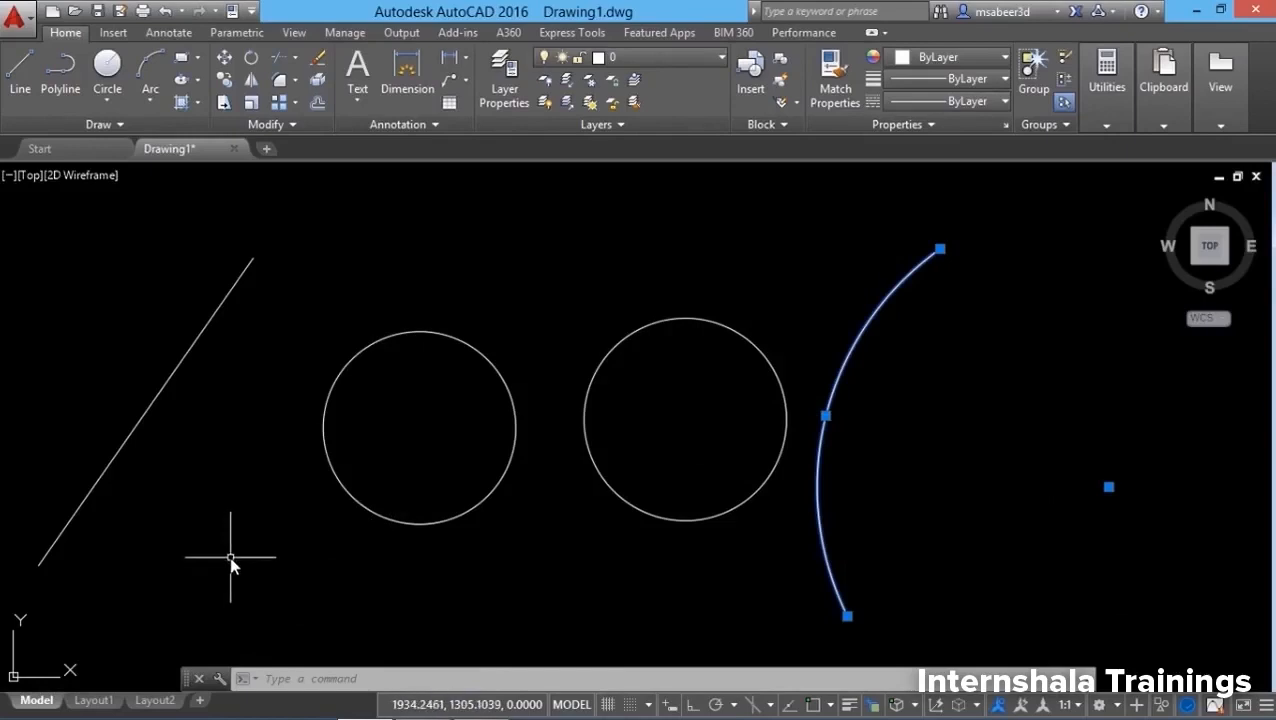
key(Escape)
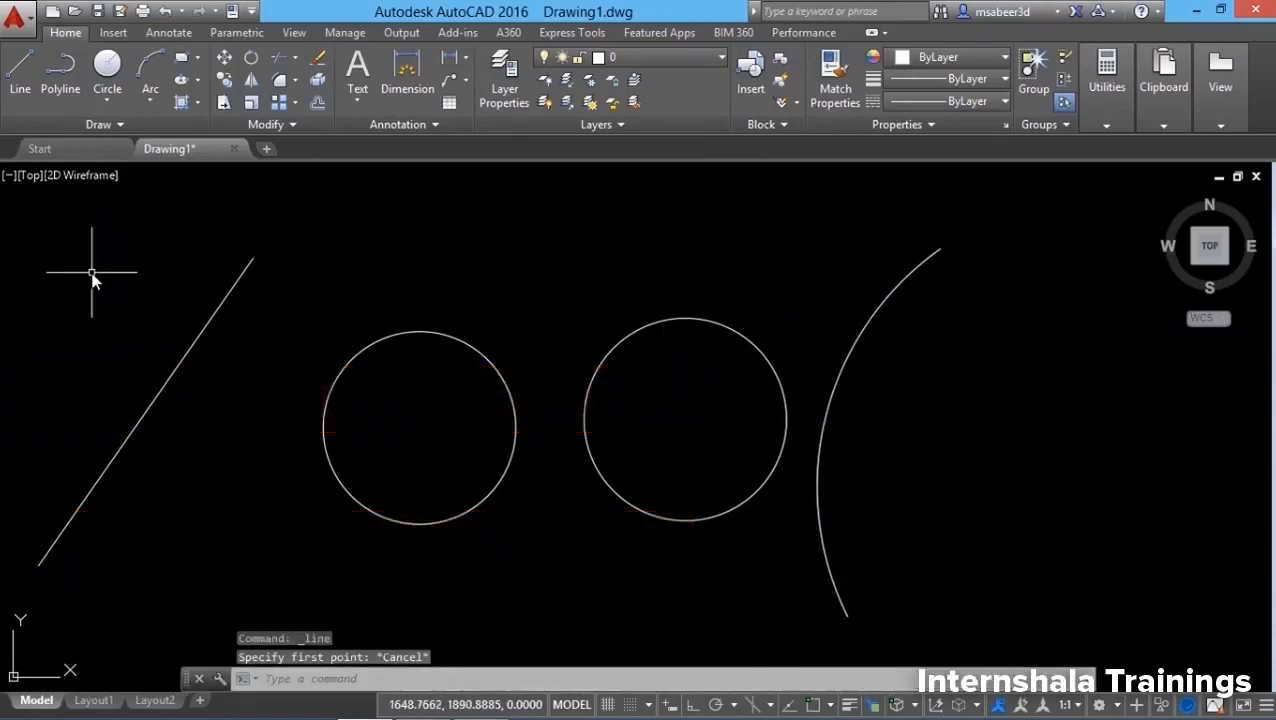
click(22, 94)
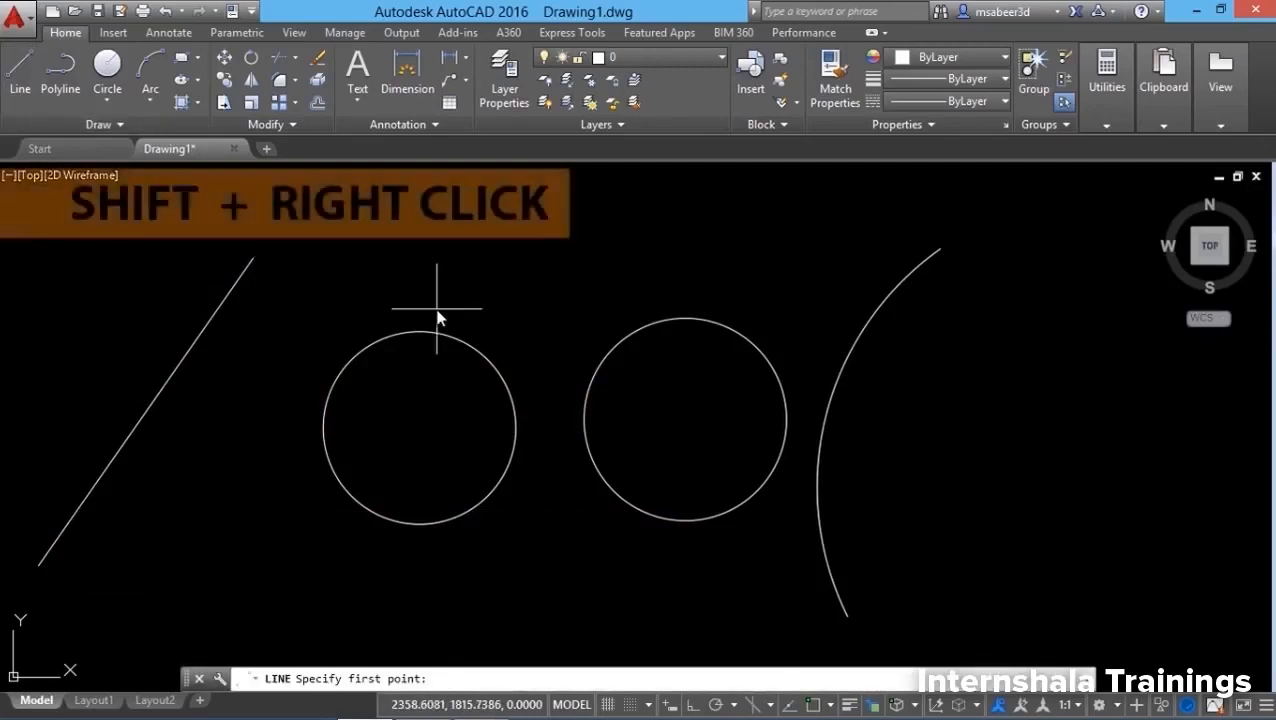
key(F8)
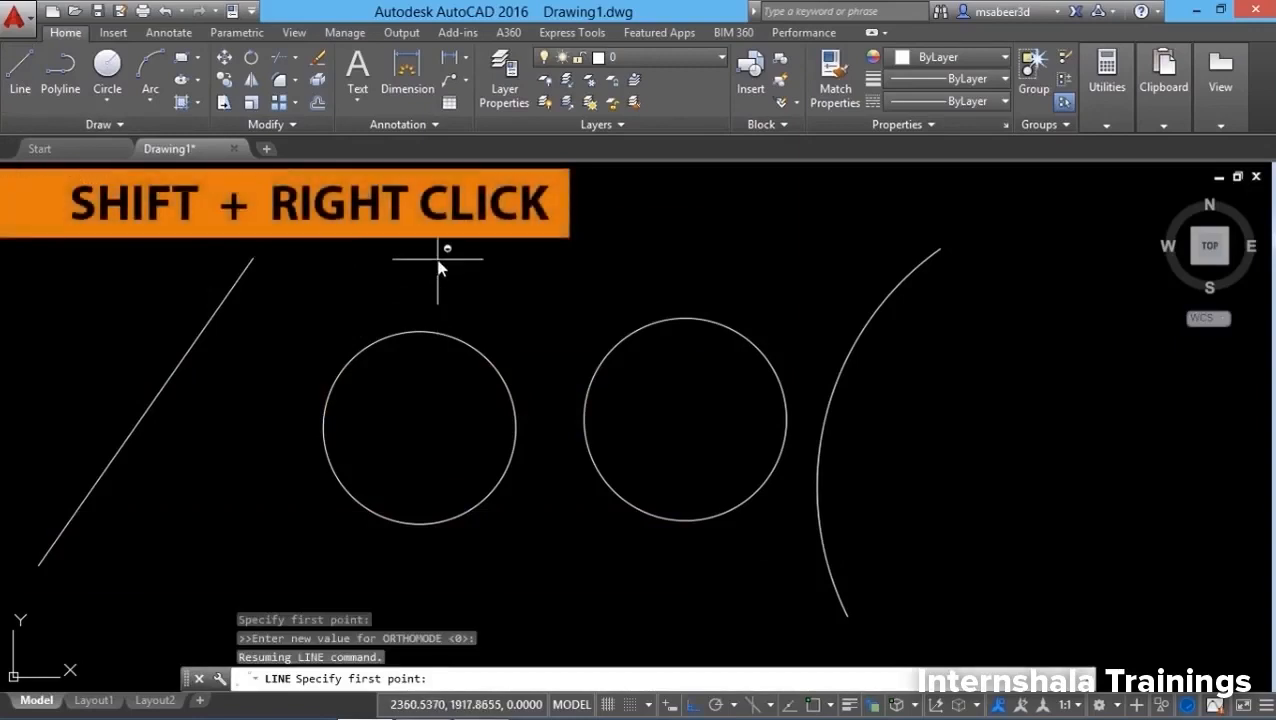
shift+right_click(440, 268)
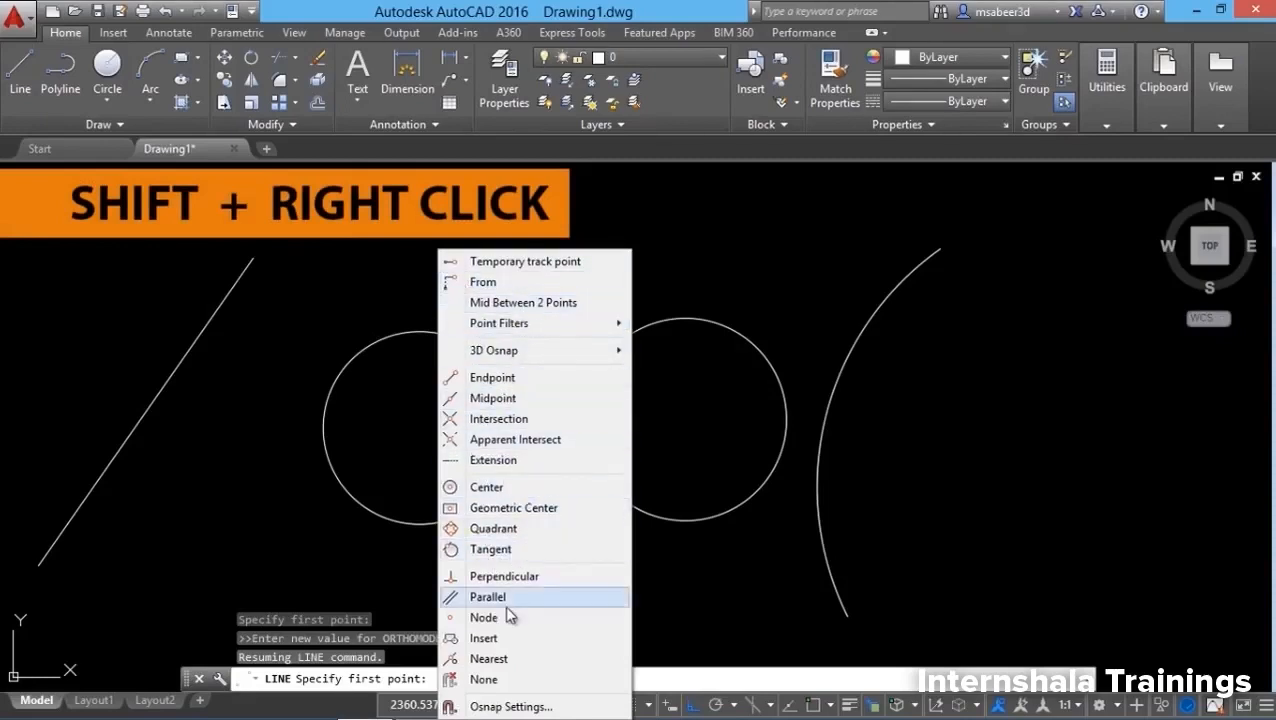
click(509, 386)
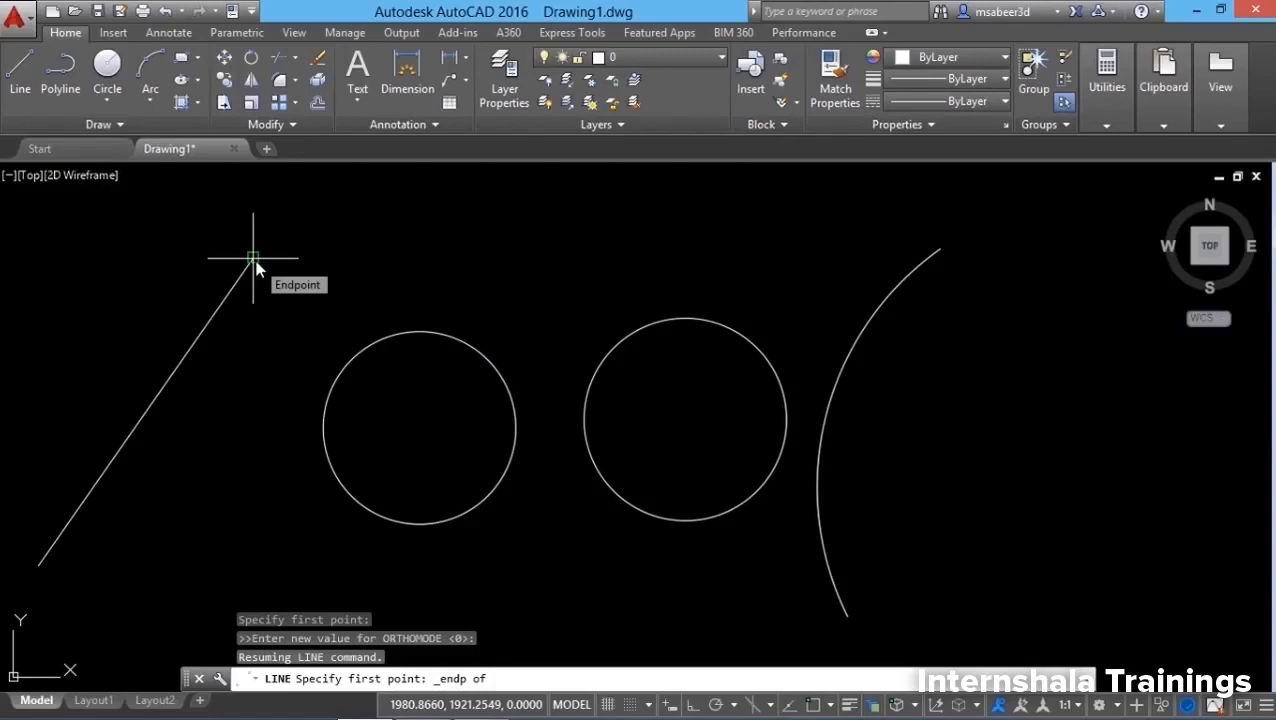
click(253, 258)
key(Escape)
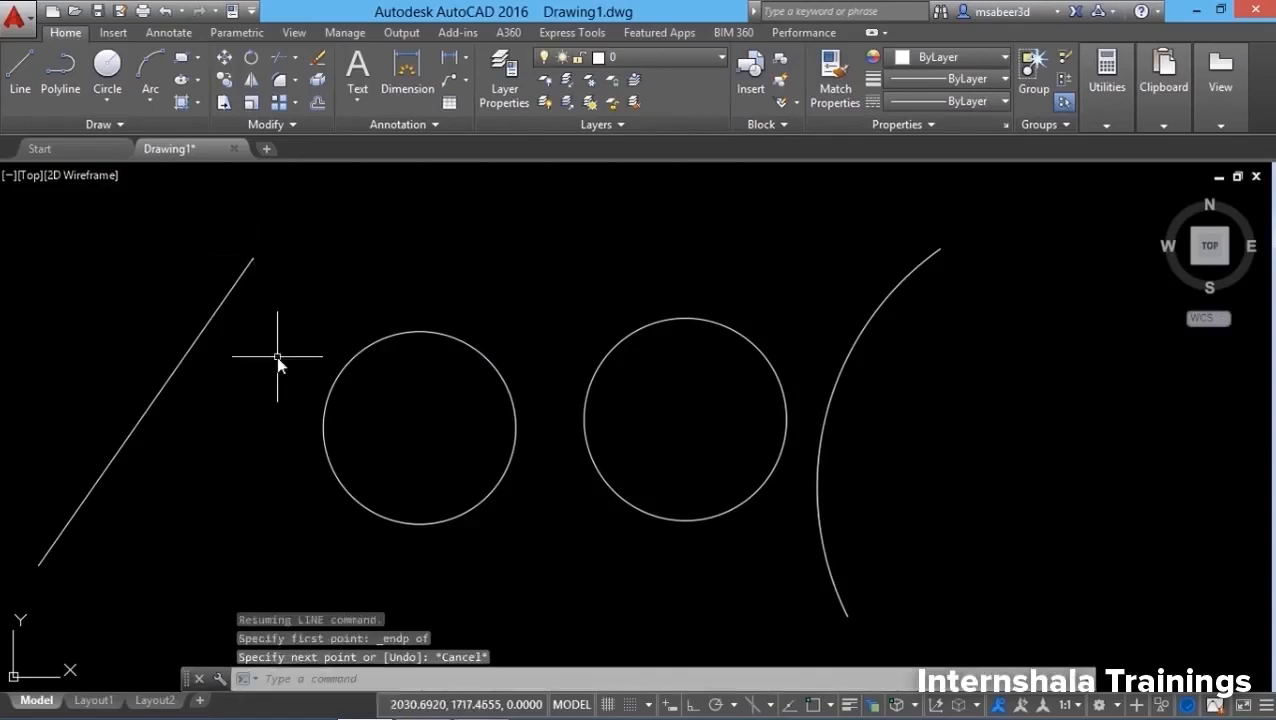
Draw a line from the slanted line's lower endpoint to the first circle's upper tangent point, using Endpoint and Tangent snap overrides.
key(Return)
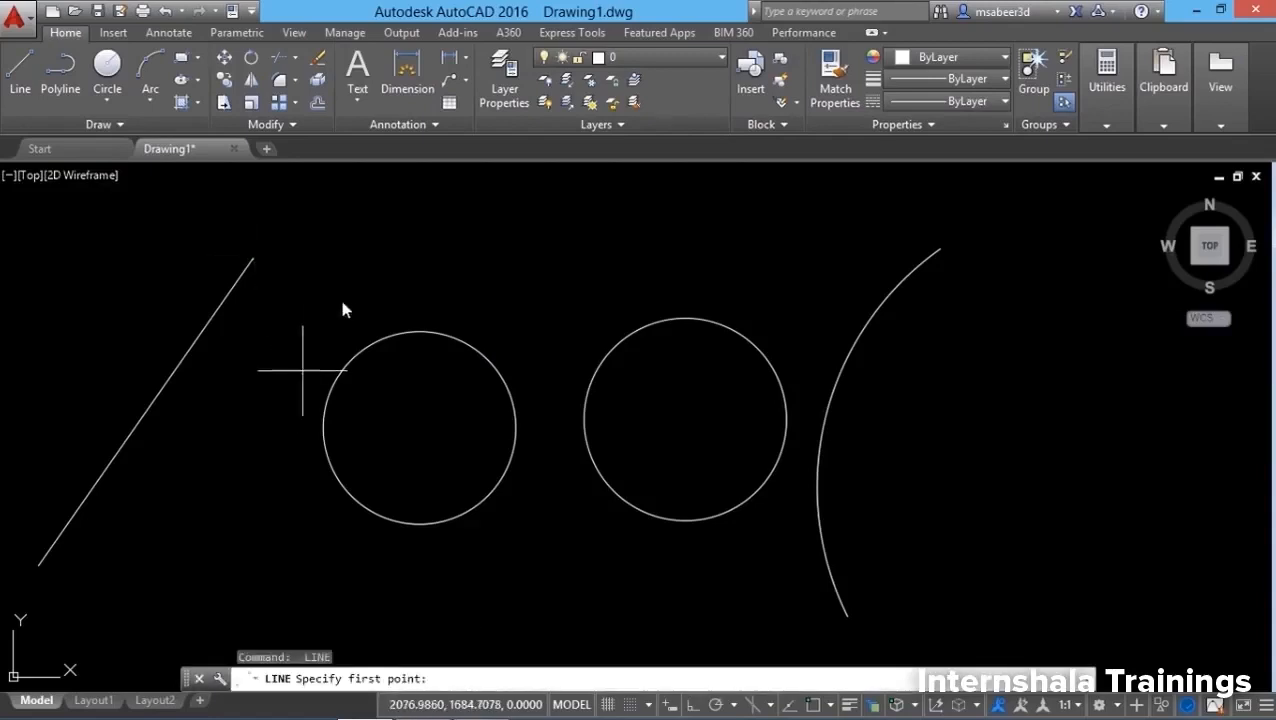
shift+right_click(372, 257)
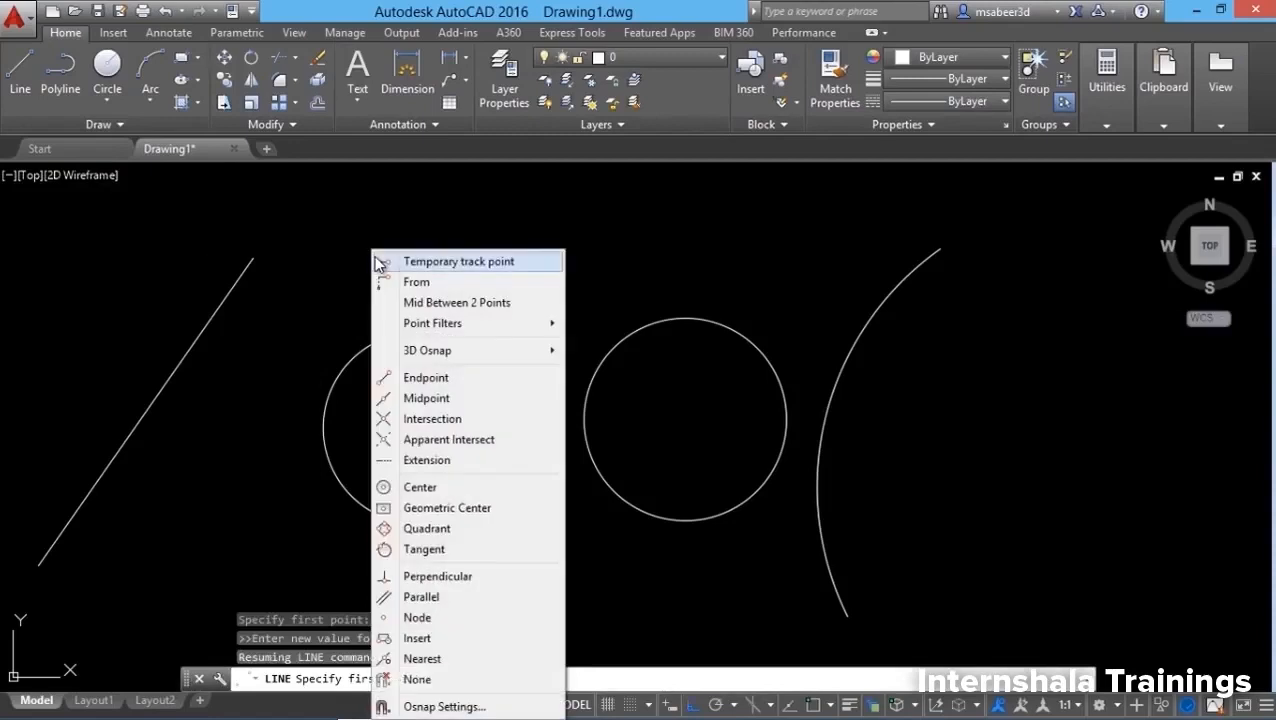
click(424, 378)
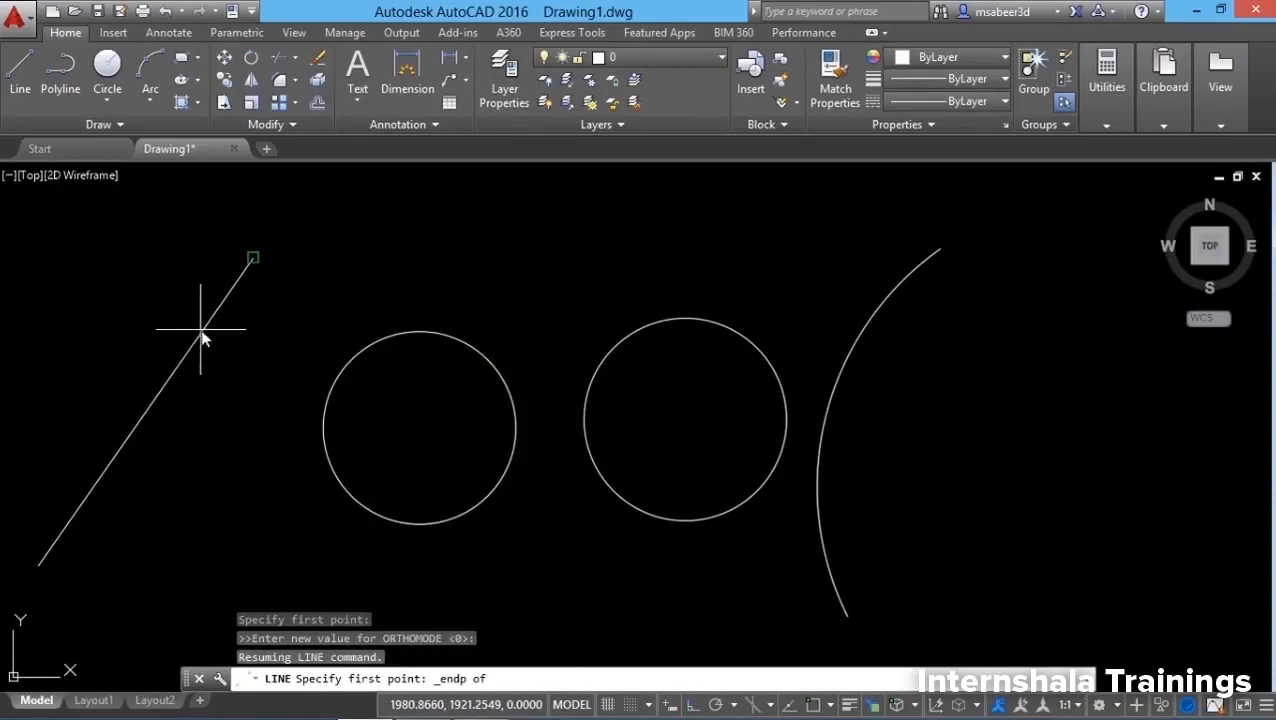
click(103, 488)
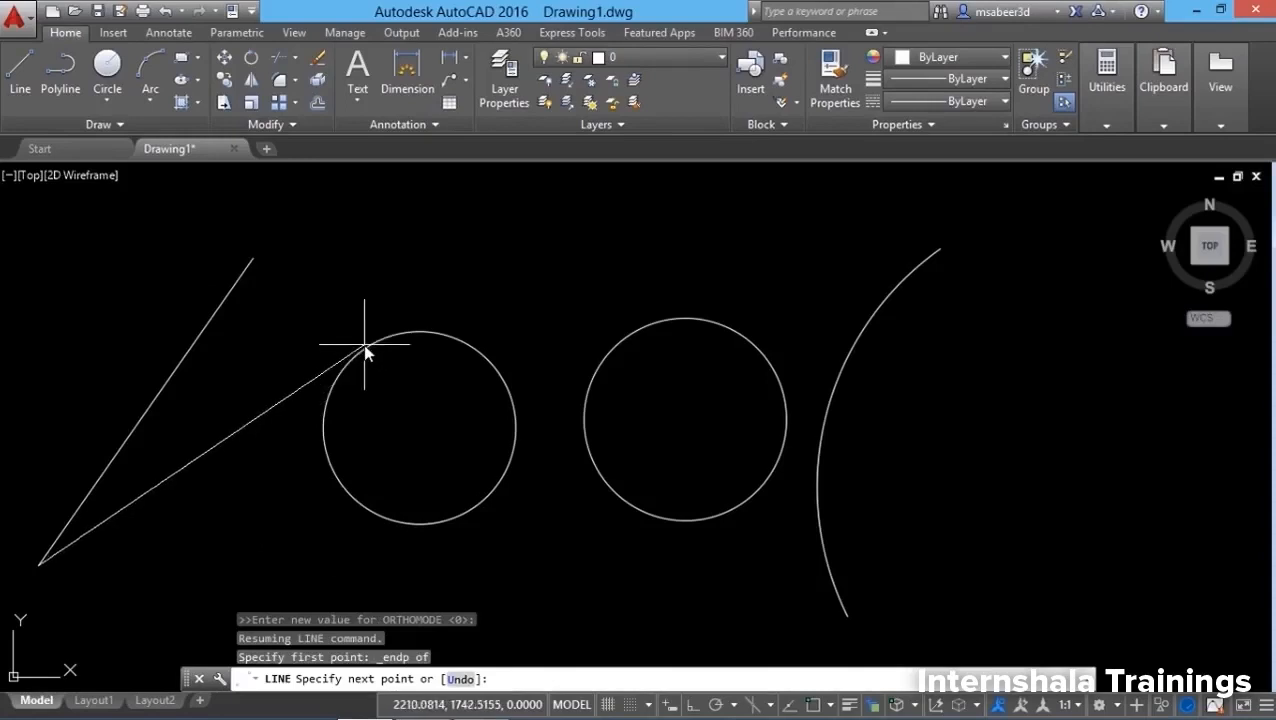
shift+right_click(358, 243)
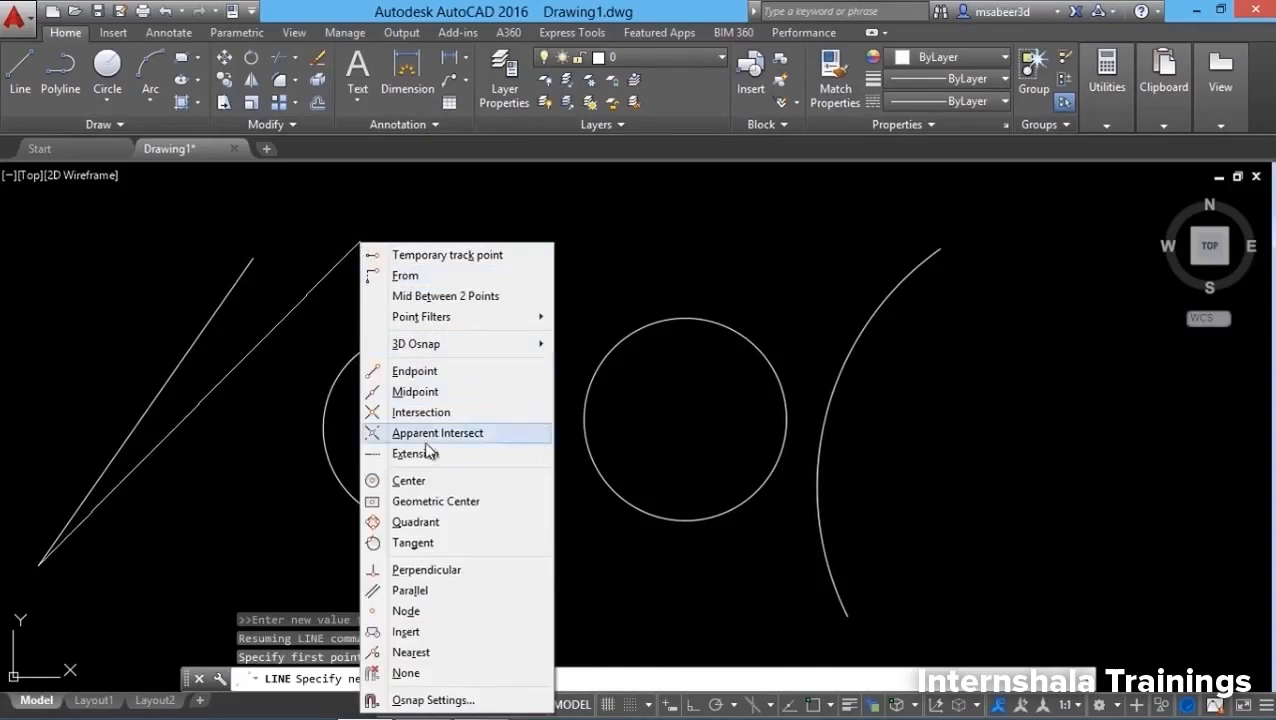
click(420, 546)
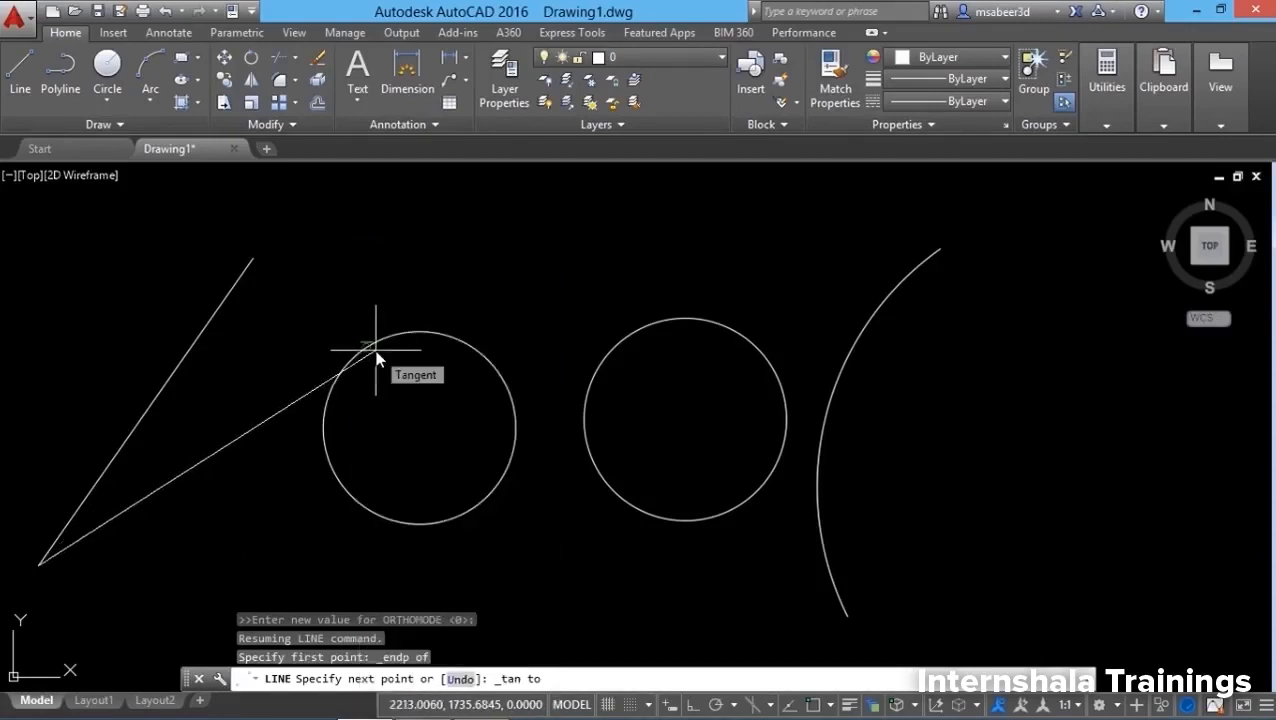
click(376, 352)
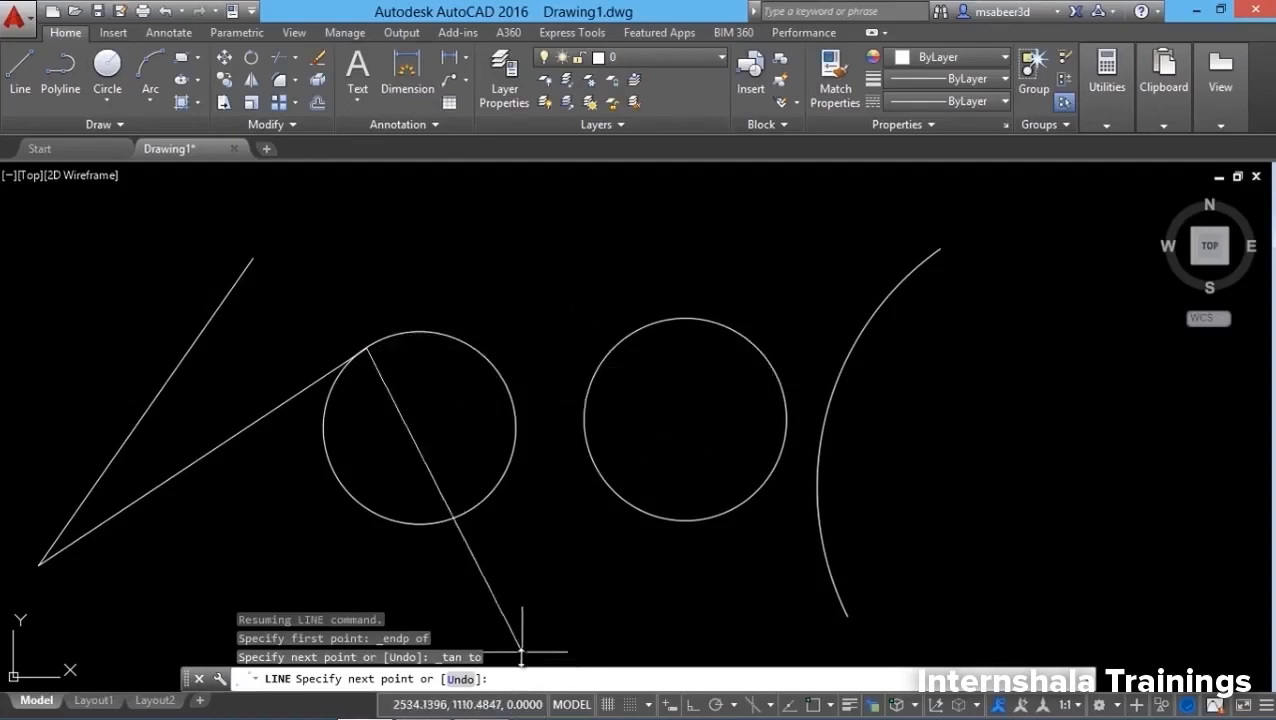
Continue the line from the tangent point to the center of the second circle with the cen snap override.
text(ce)
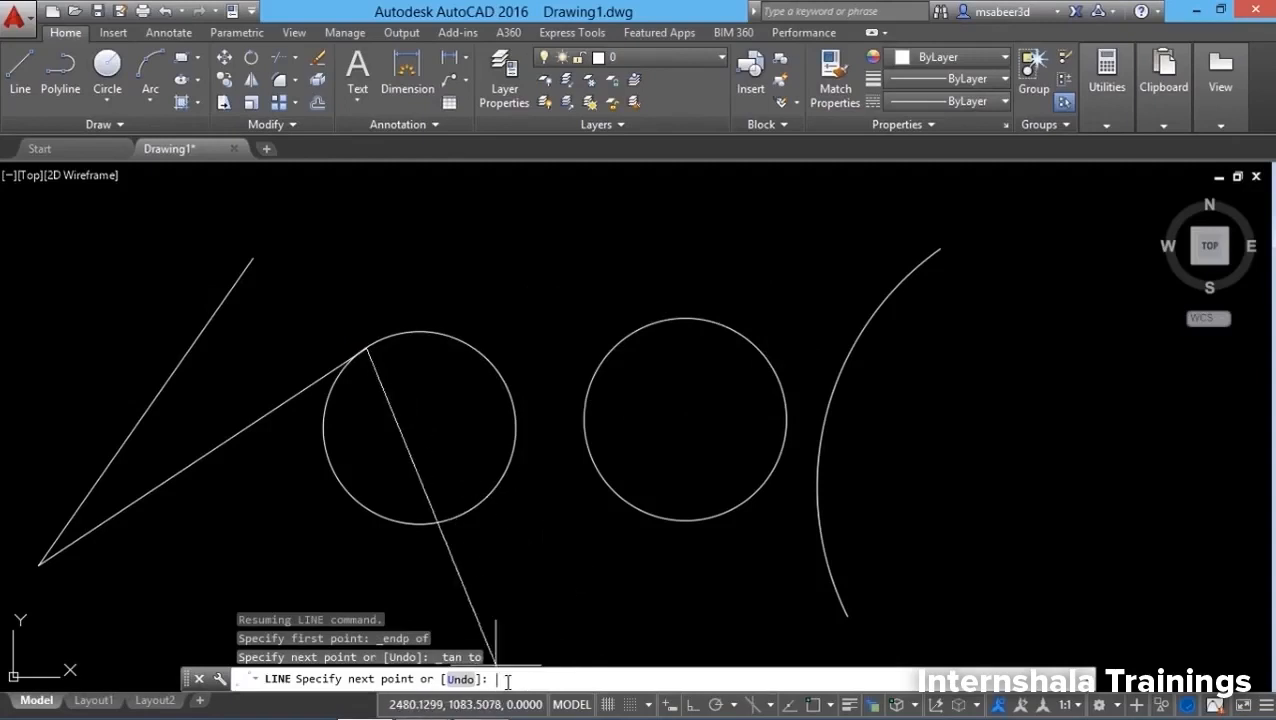
text(n)
key(Return)
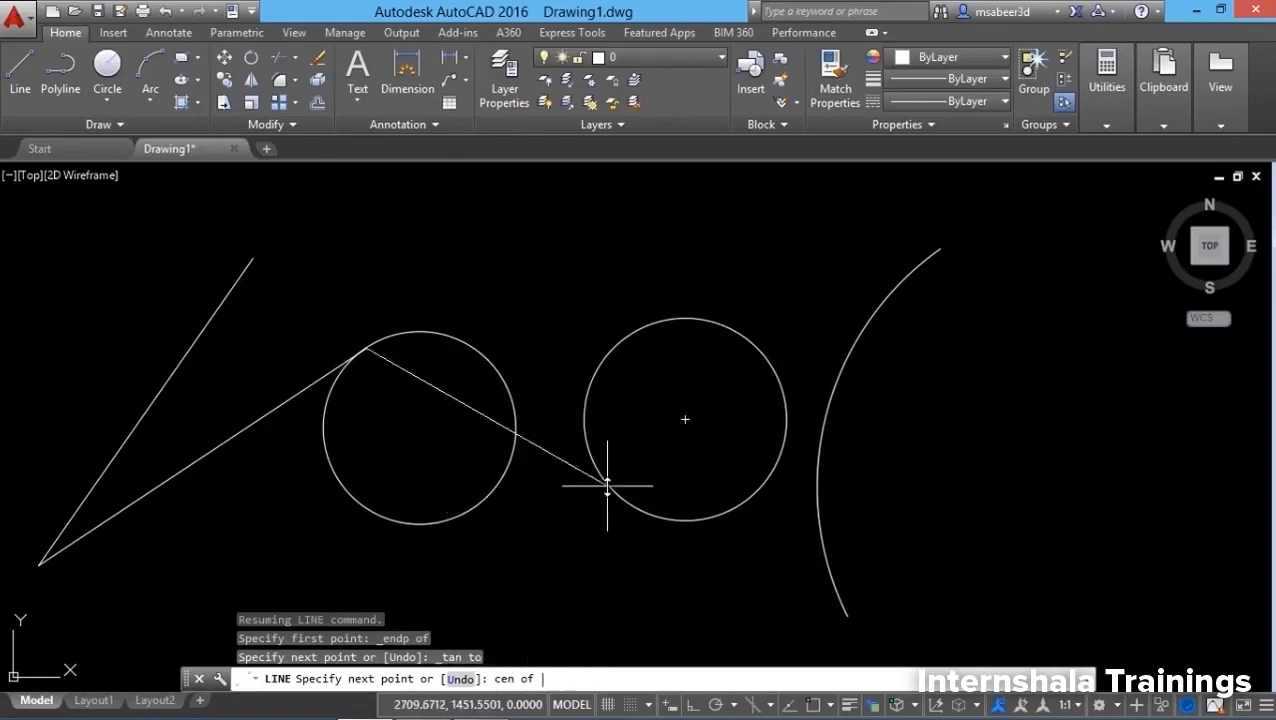
click(665, 511)
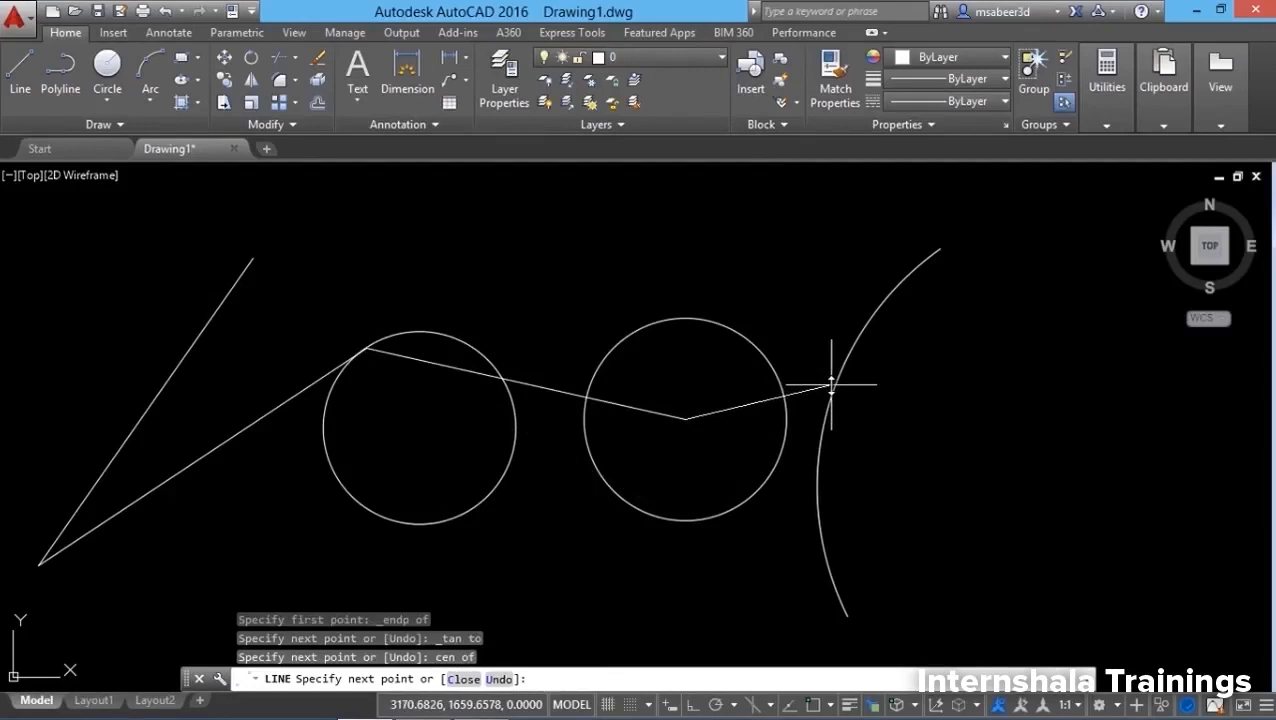
text(mid)
key(BackSpace)
key(BackSpace)
key(BackSpace)
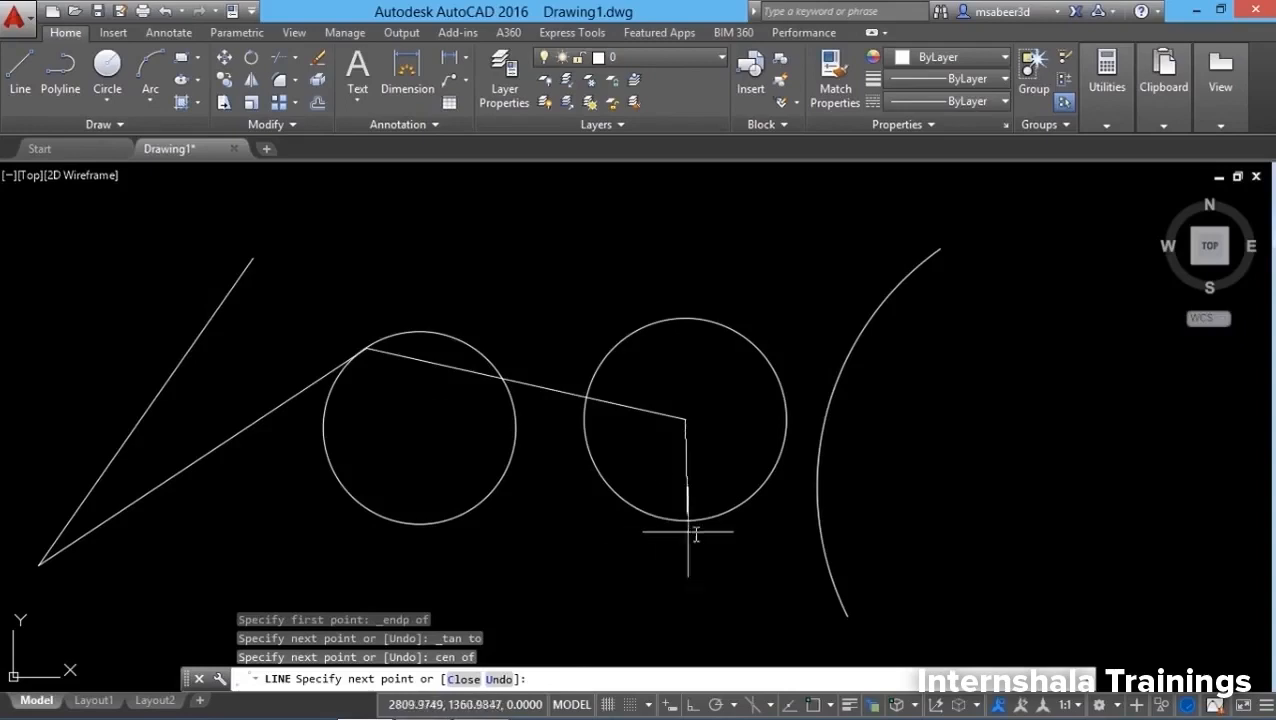
Extend the line to the arc's midpoint with the mid snap override, using dynamic input only for this segment, and end the line.
click(669, 710)
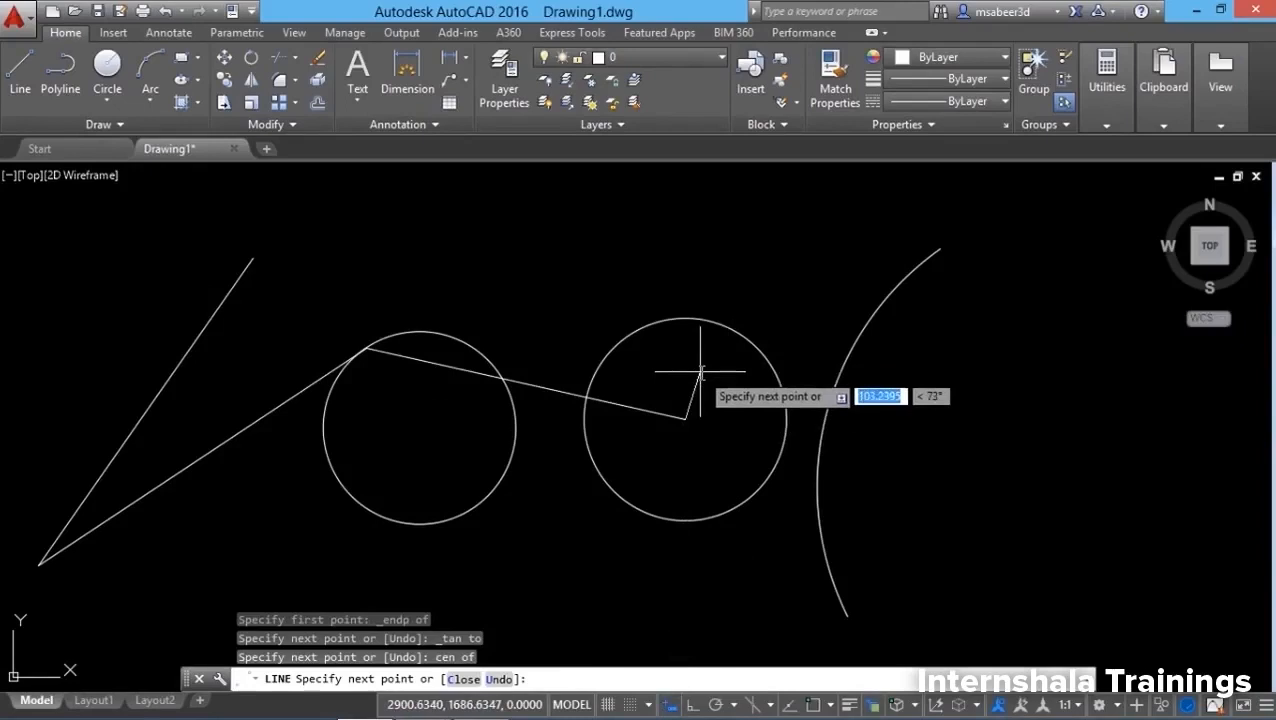
text(mid)
key(Return)
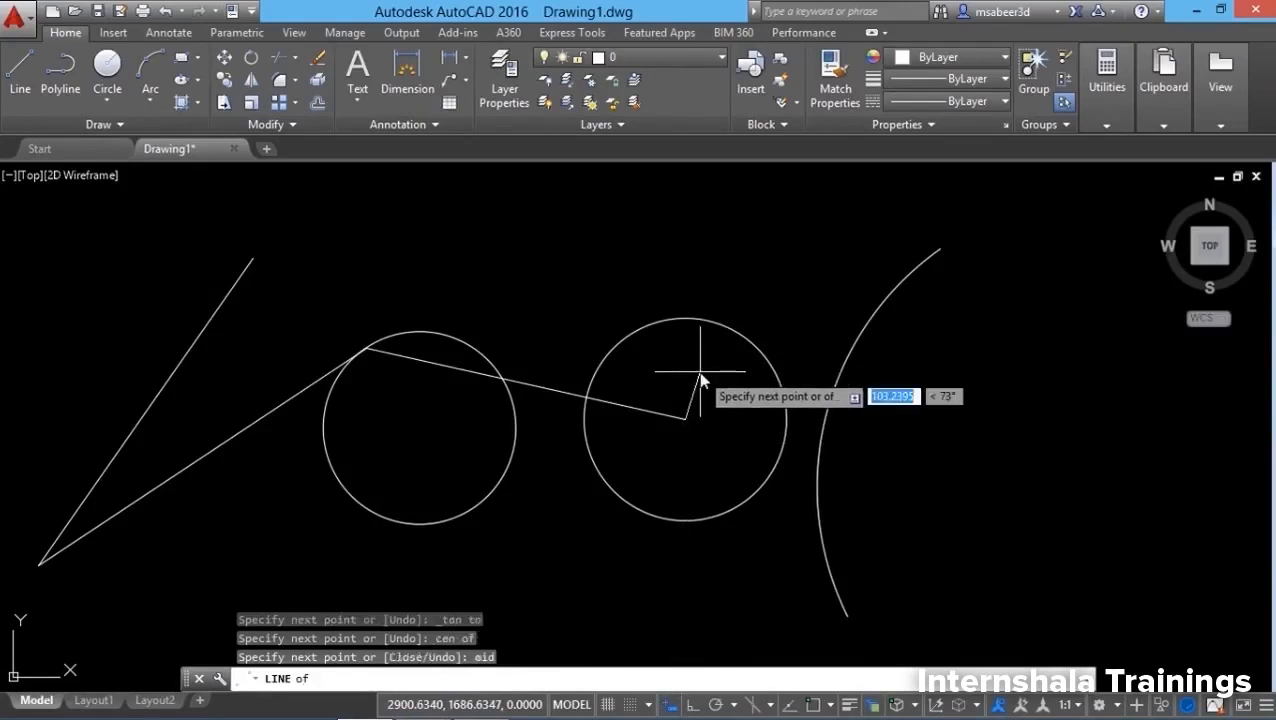
click(828, 410)
click(672, 706)
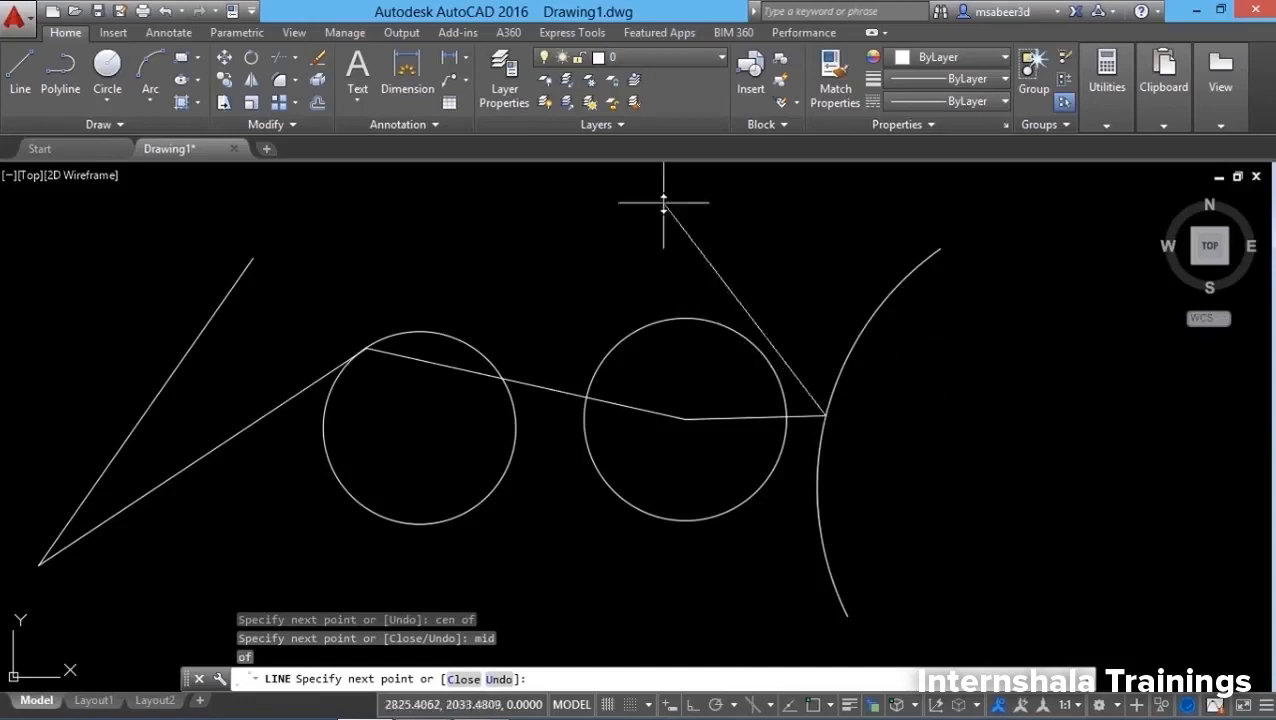
shift+right_click(662, 236)
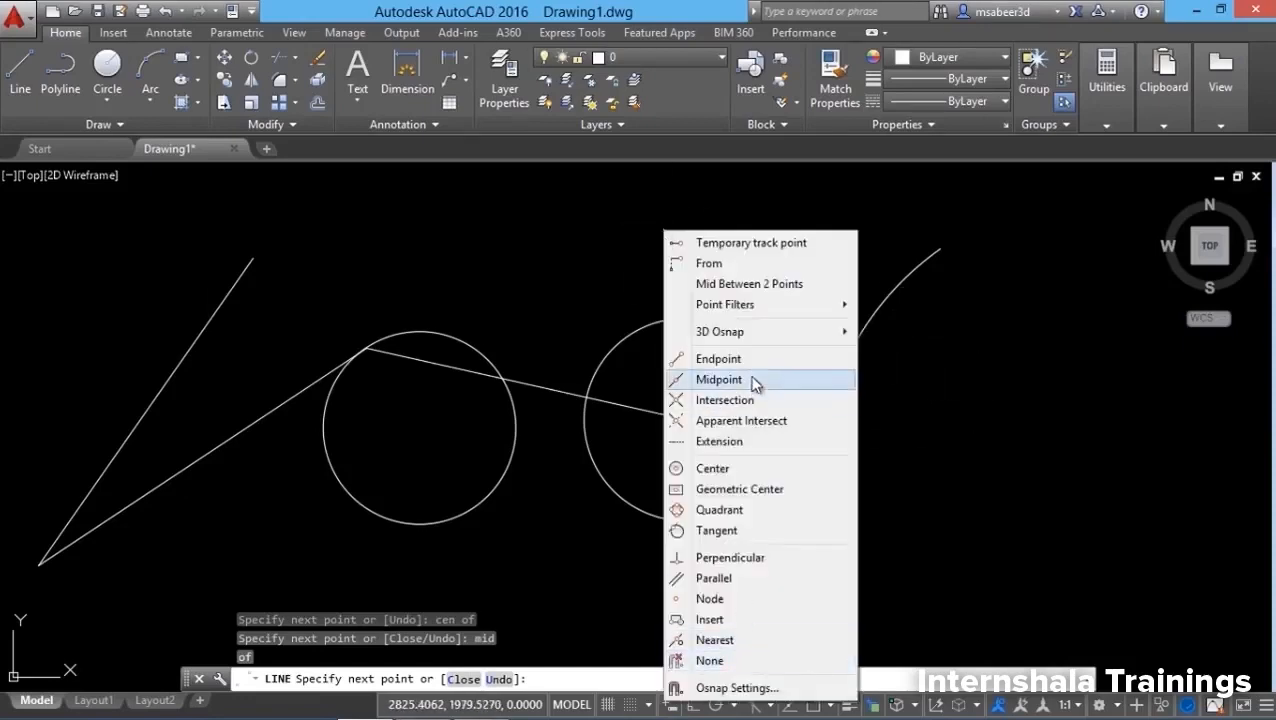
click(774, 578)
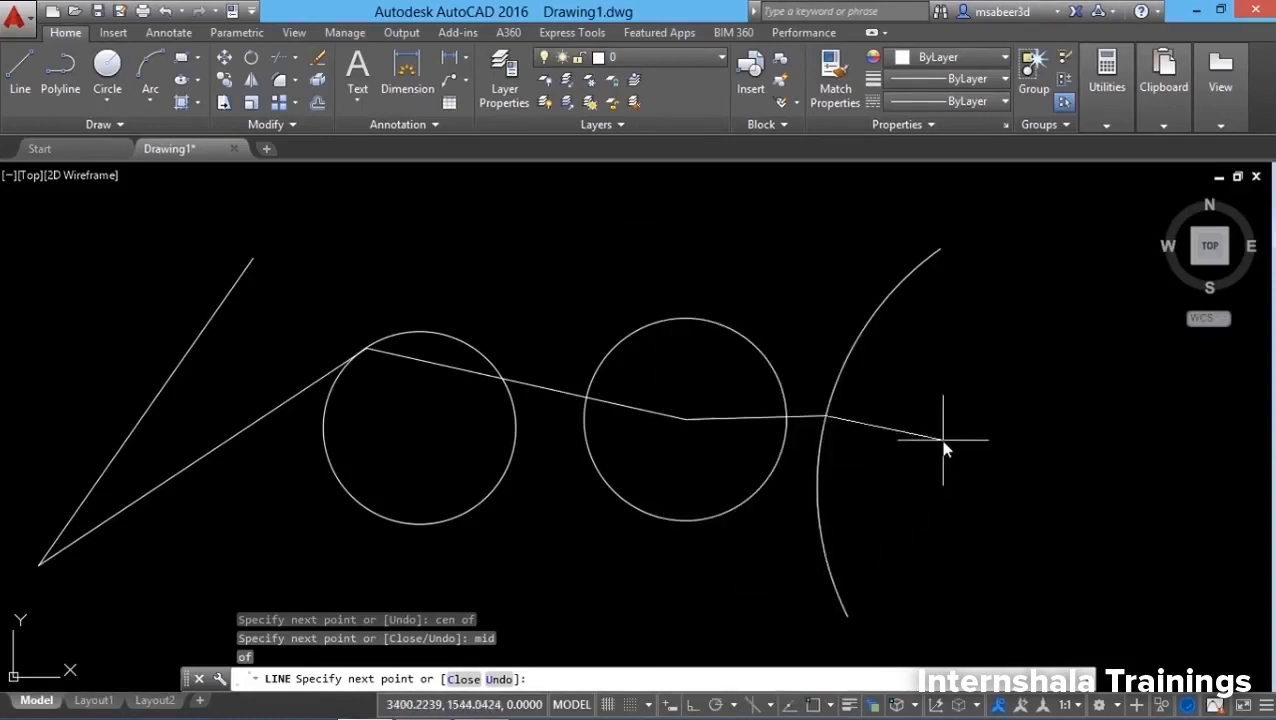
key(Escape)
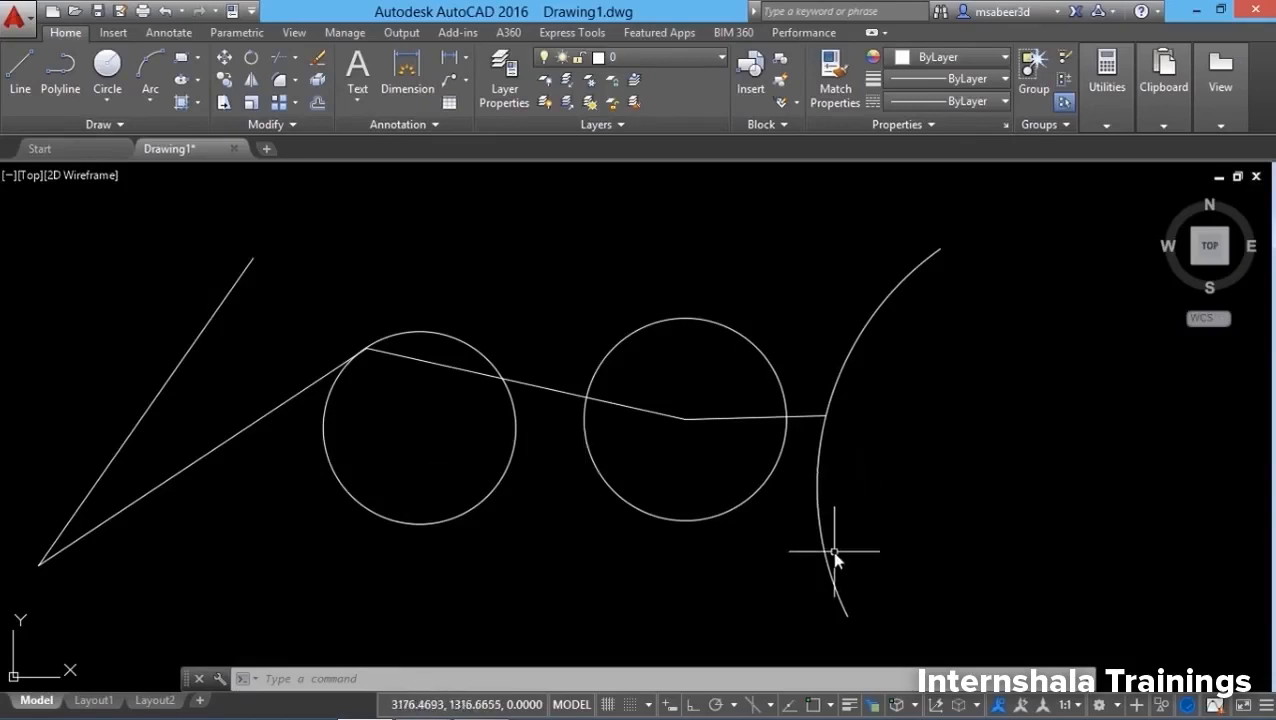
Review the running object snap modes in Drafting Settings, accept them as they are, and turn object snap on.
click(828, 707)
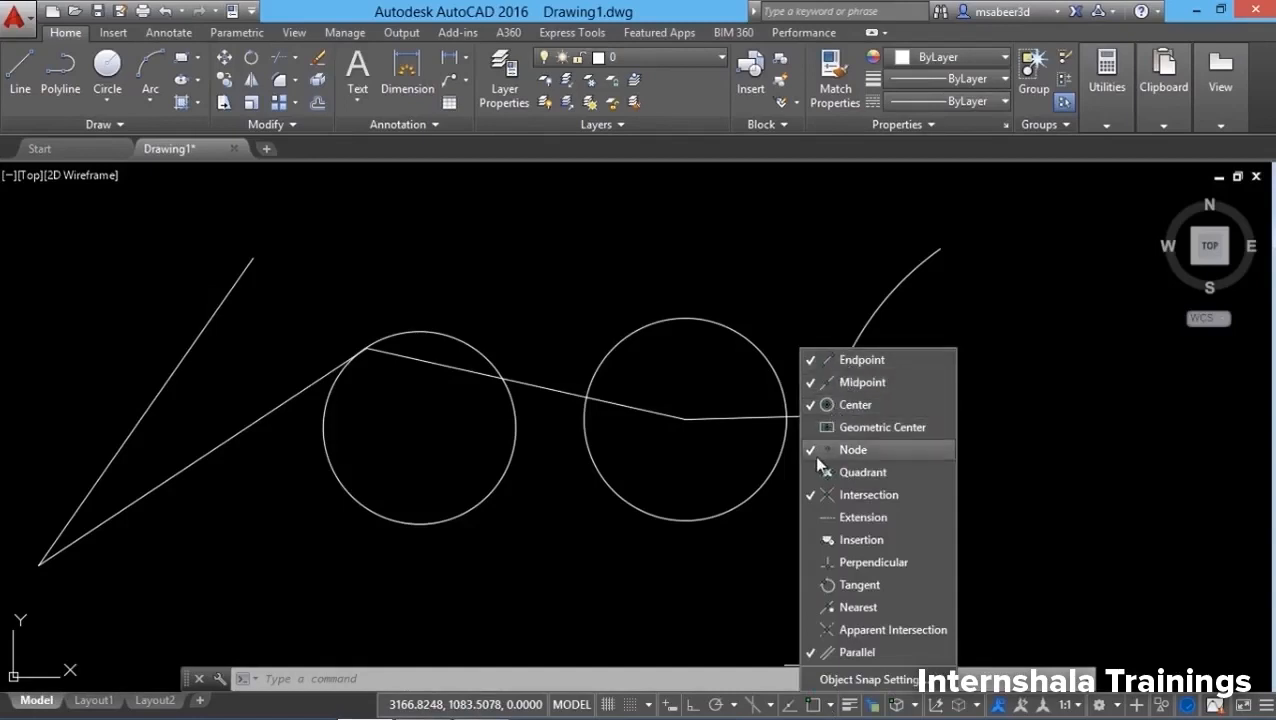
click(813, 492)
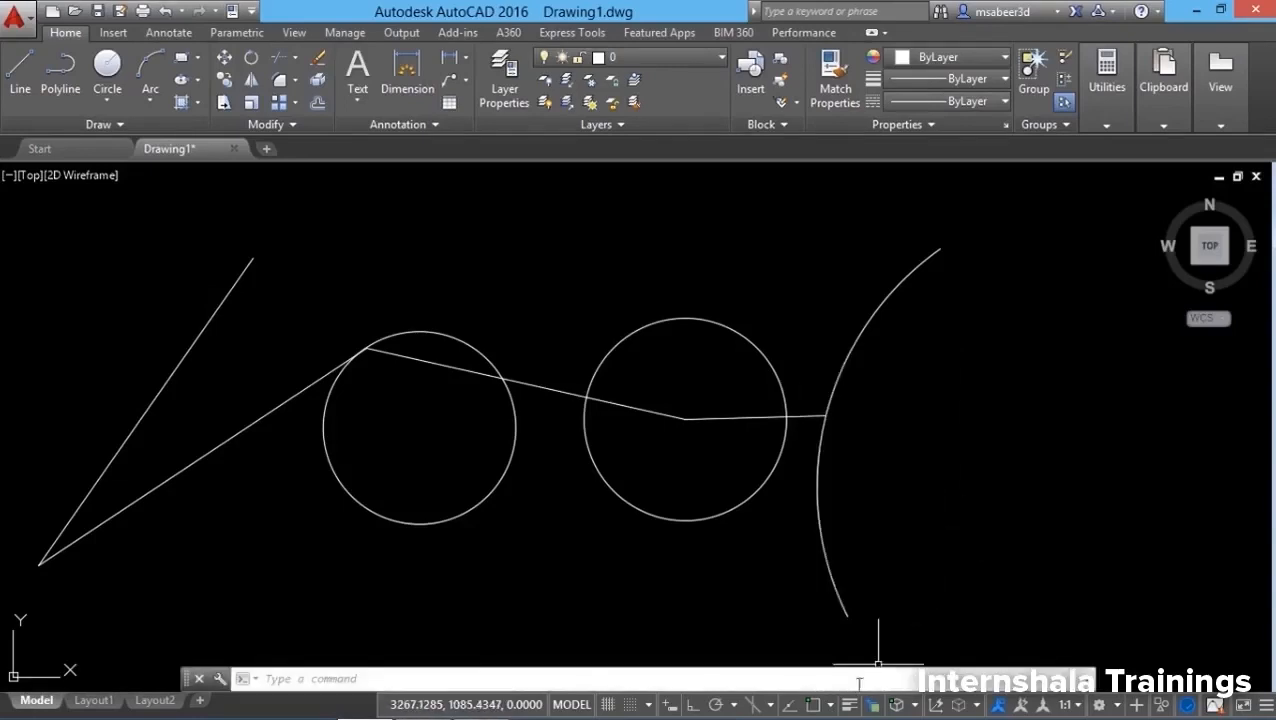
click(831, 706)
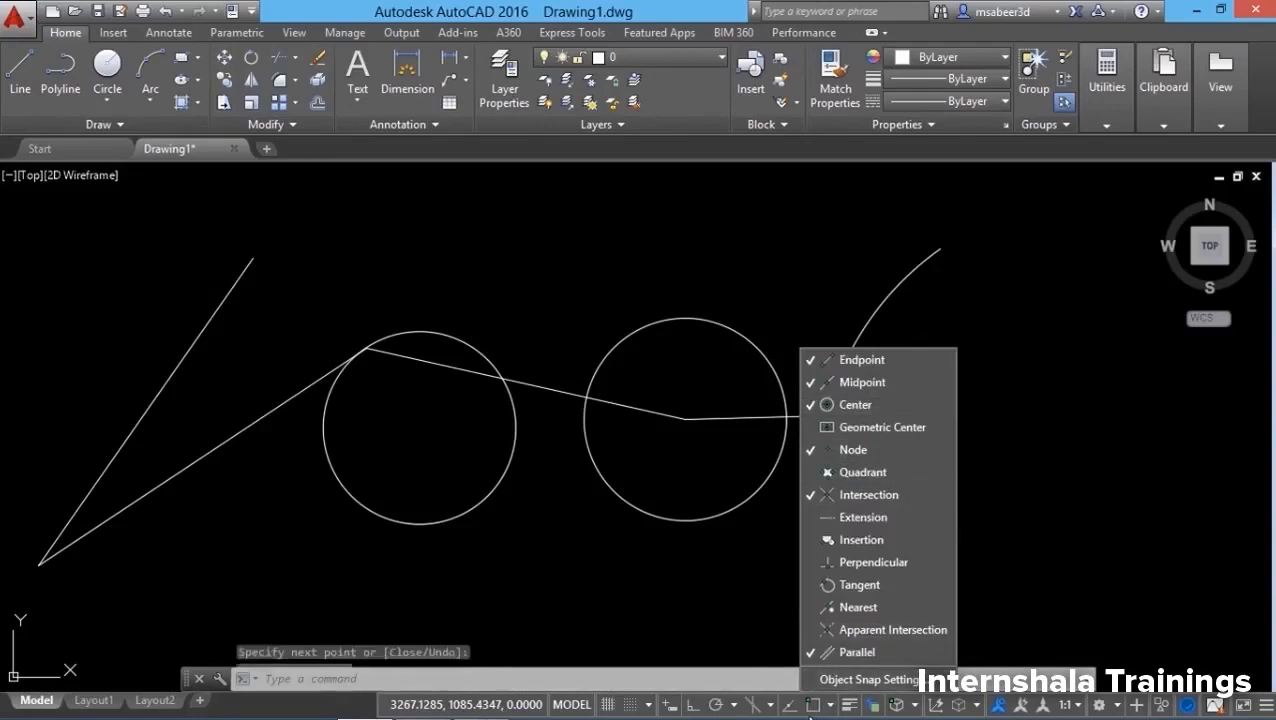
key(Escape)
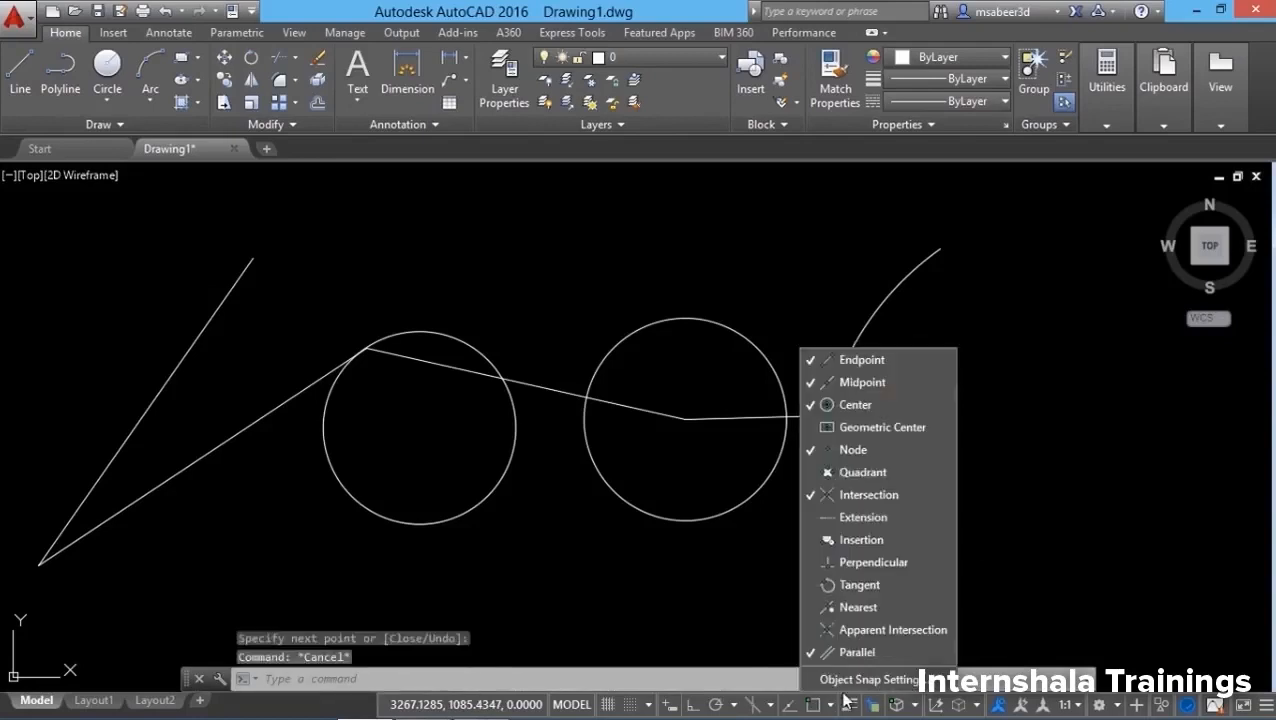
click(845, 681)
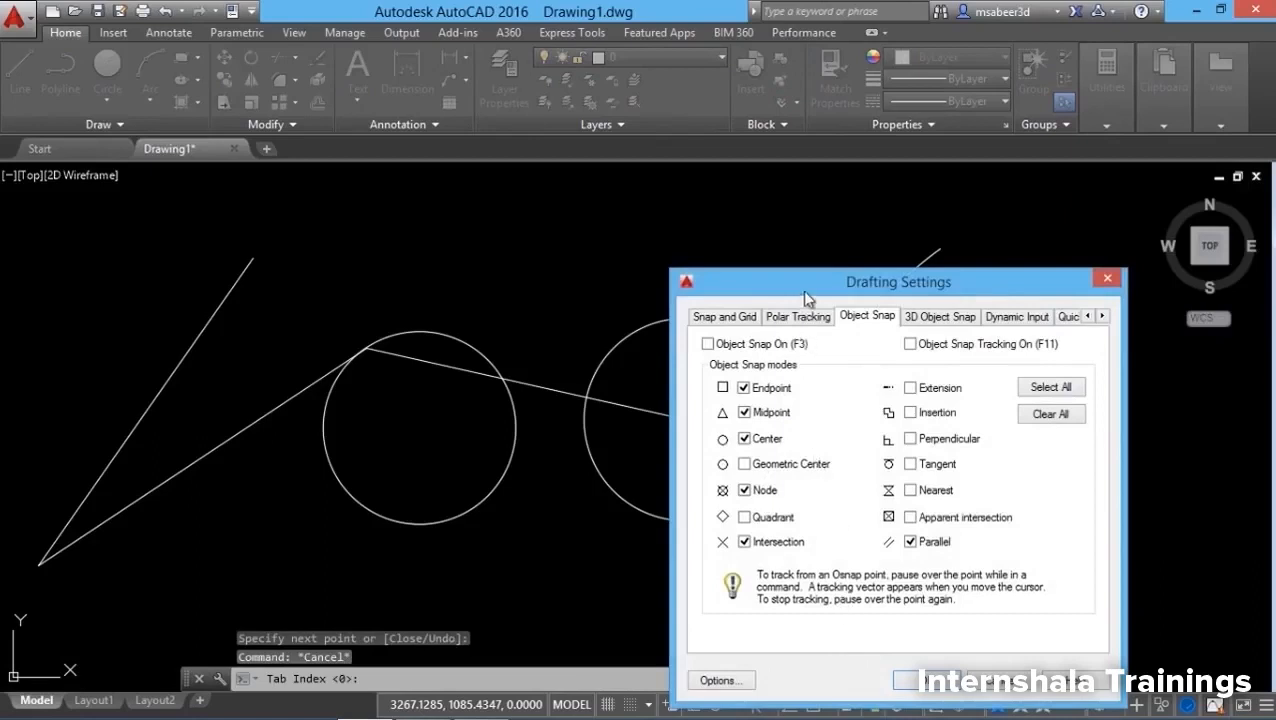
drag(801, 290, 643, 205)
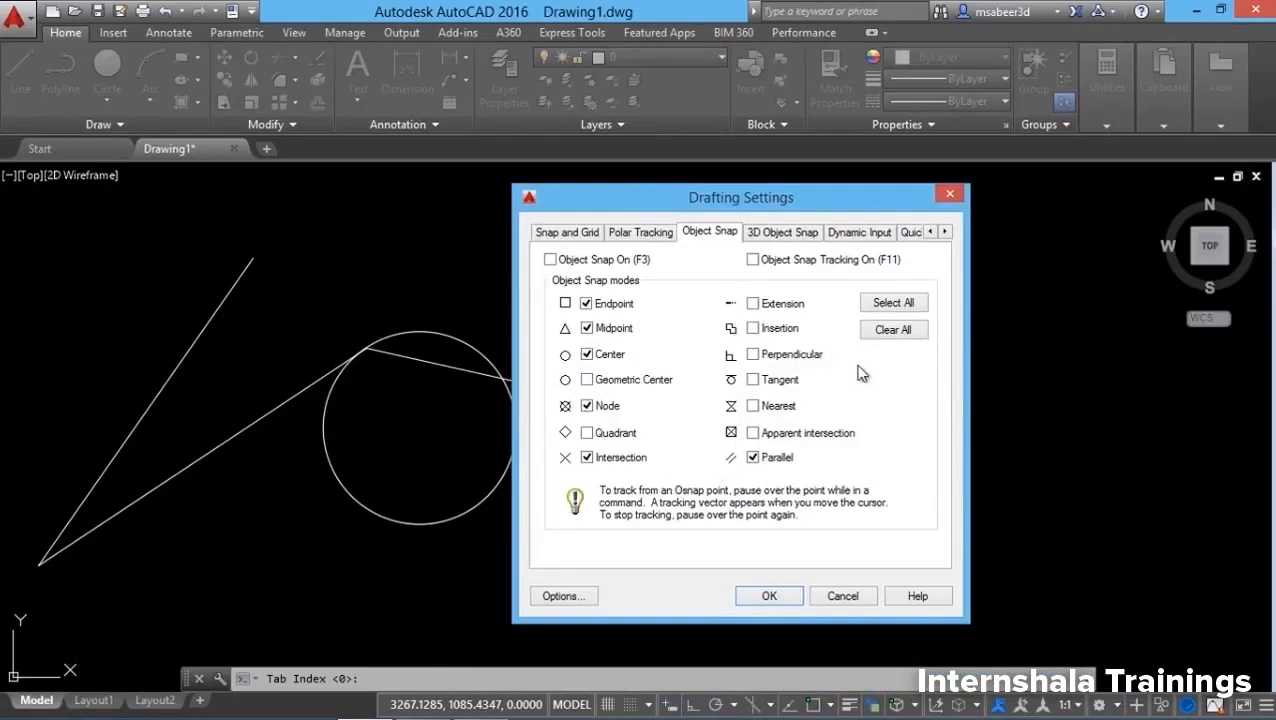
click(772, 597)
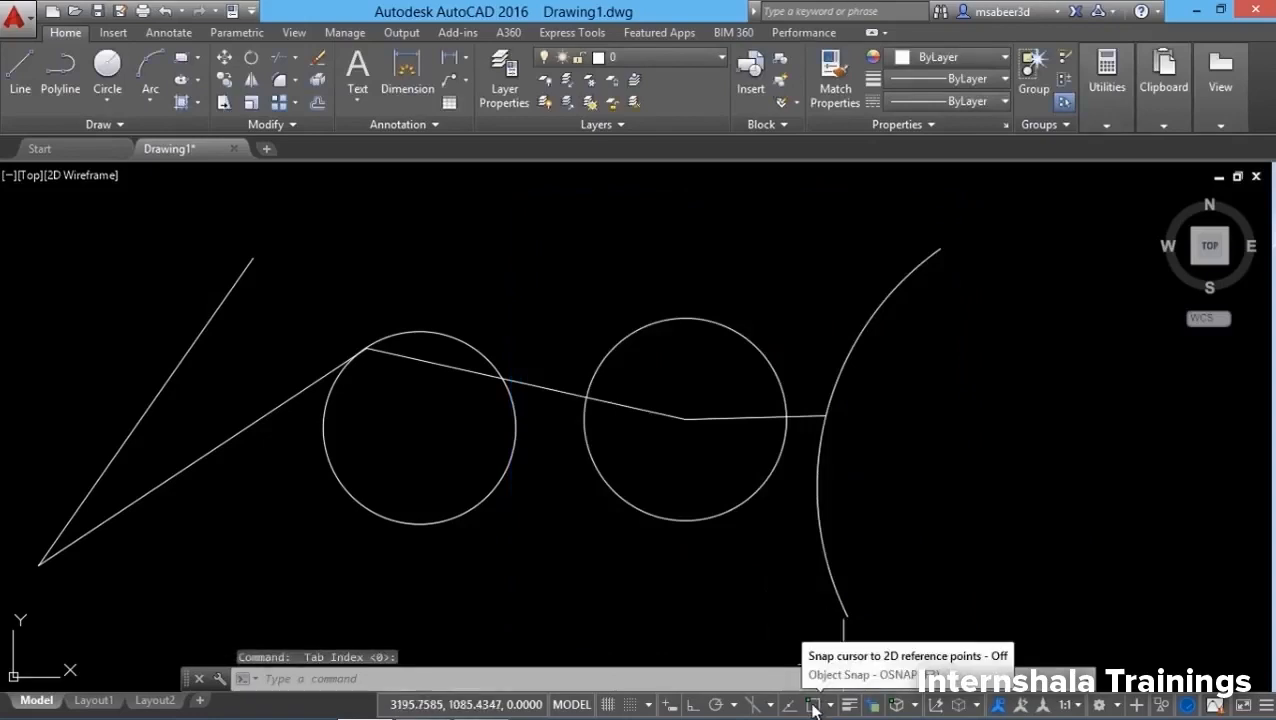
click(814, 706)
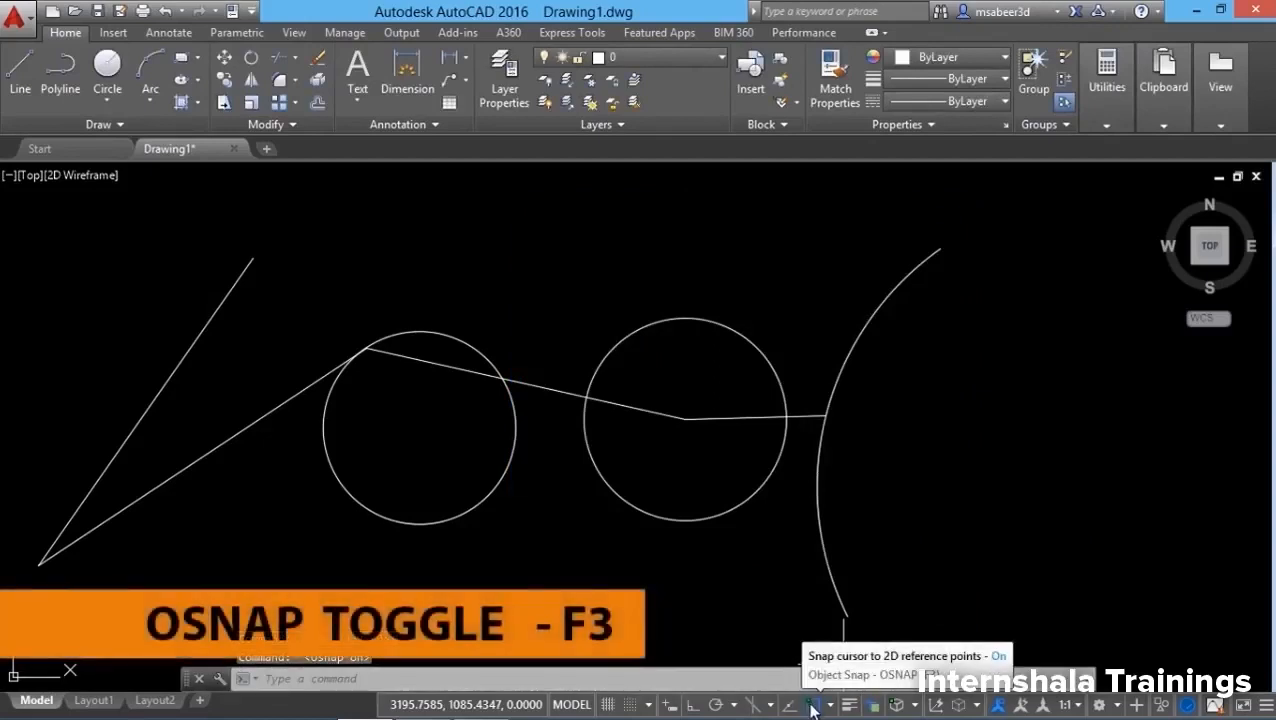
Draw a line from the slanted line's upper endpoint to the first circle's center and on to the second circle's center using running snaps.
click(25, 80)
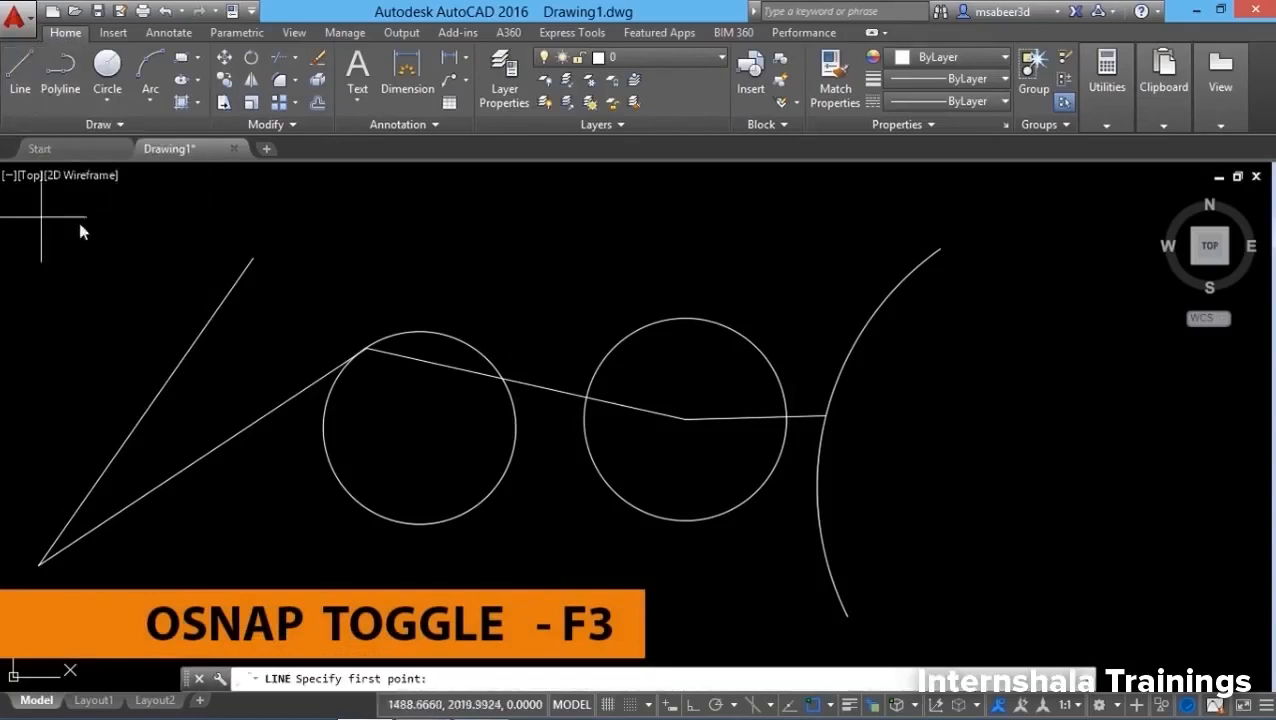
click(225, 329)
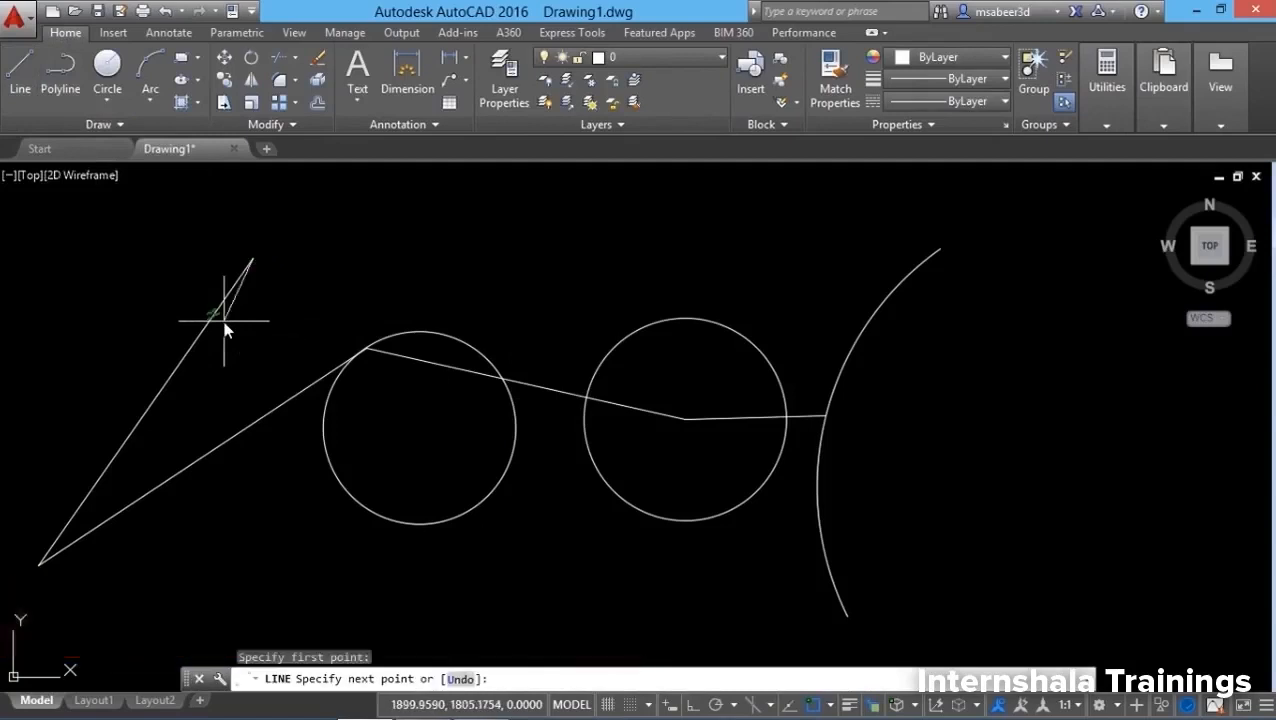
click(388, 336)
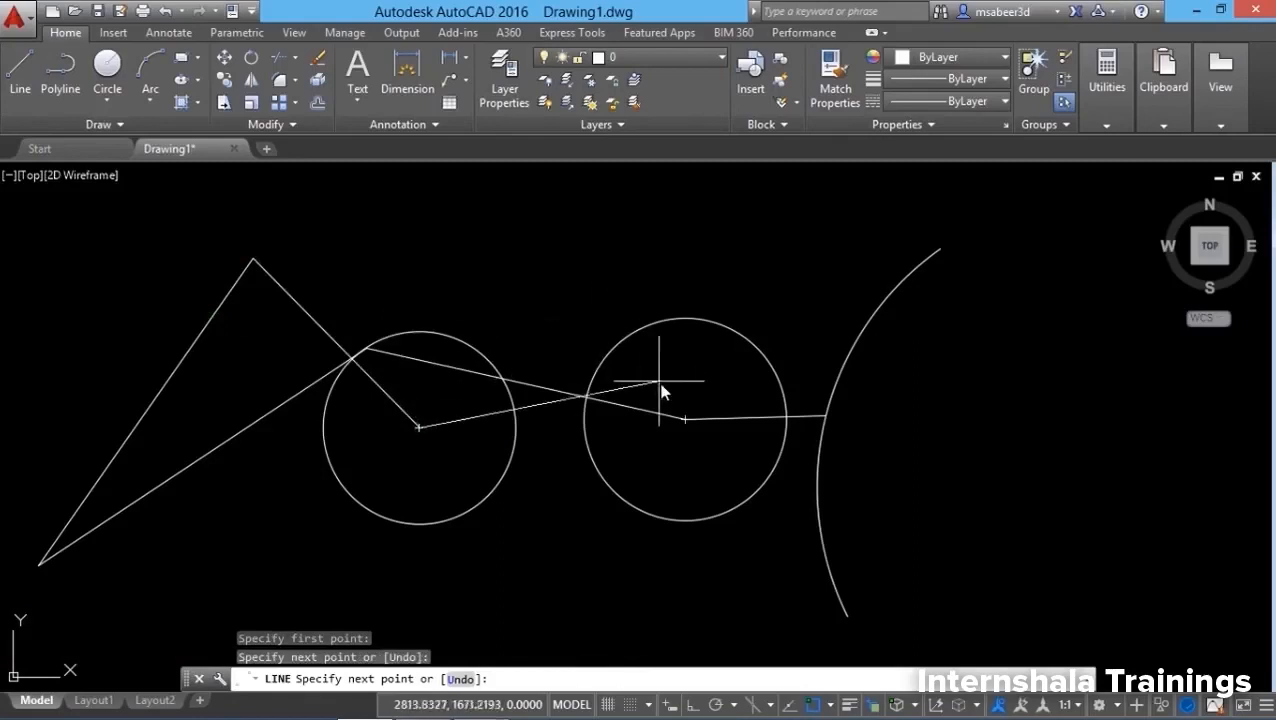
click(686, 418)
text(u)
key(Return)
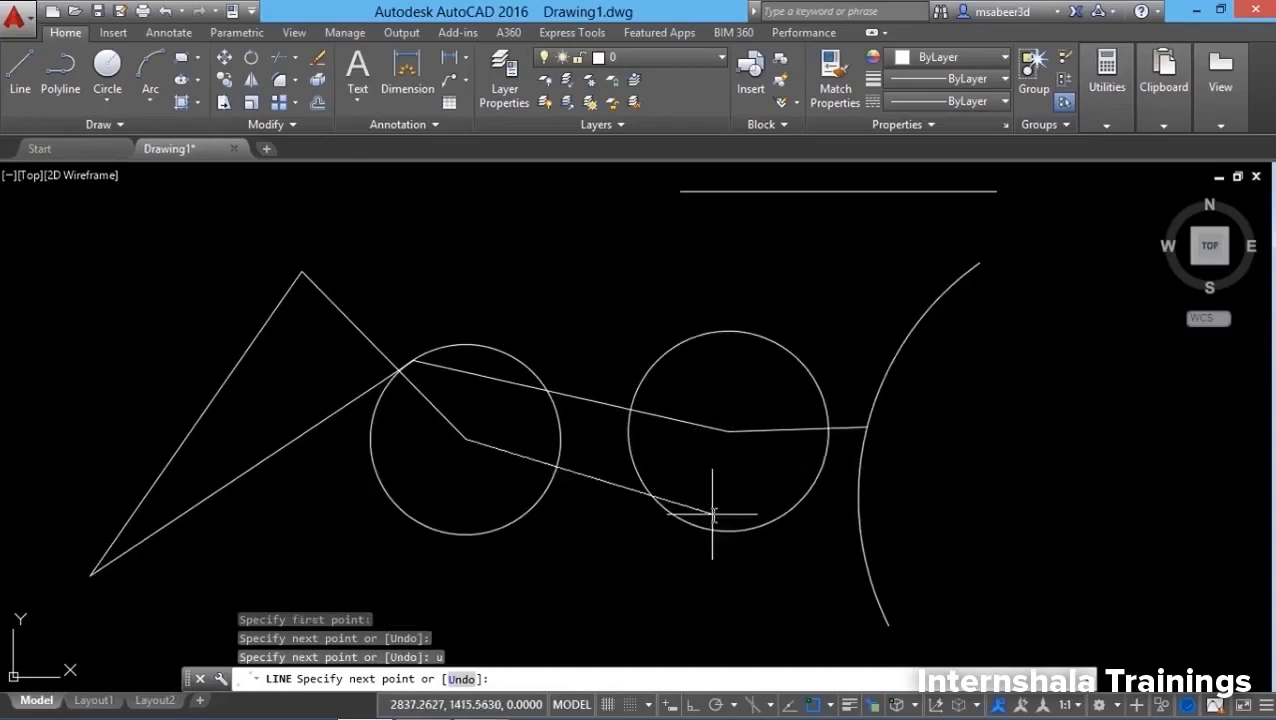
click(728, 431)
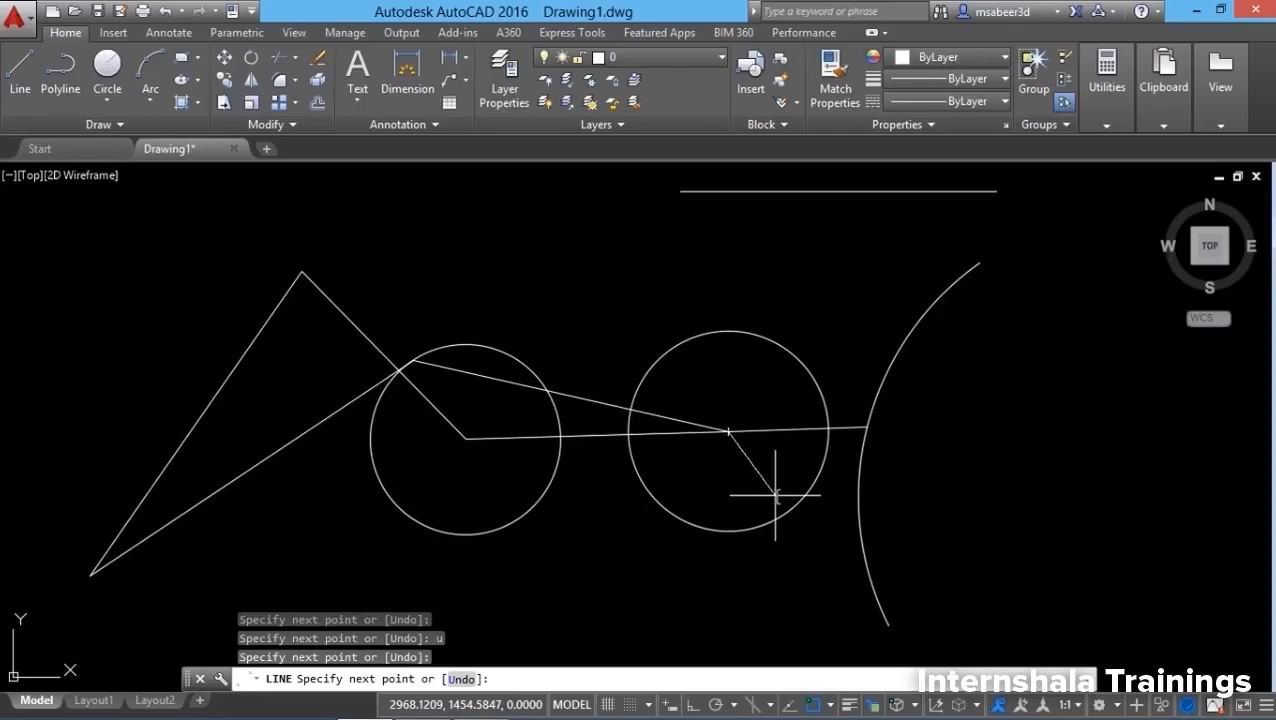
Enable the Nearest running object snap and continue the line to the arc's upper part, then to the horizontal line above.
click(832, 707)
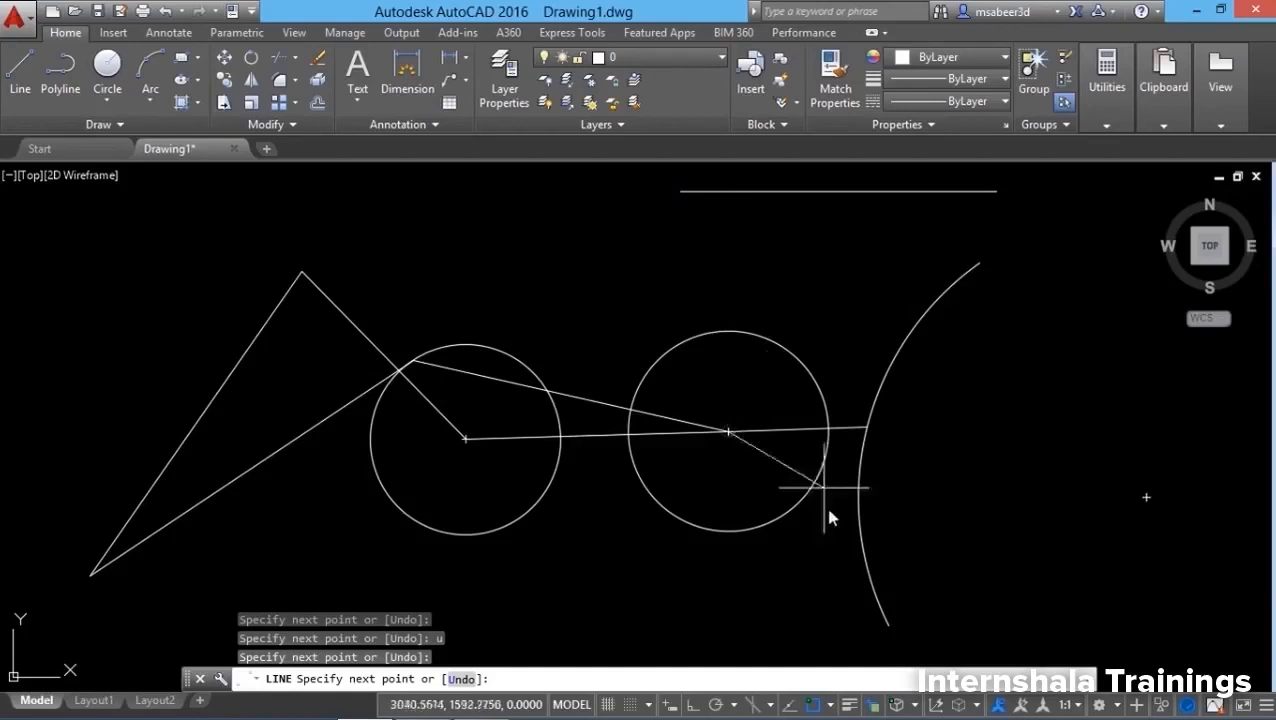
click(831, 705)
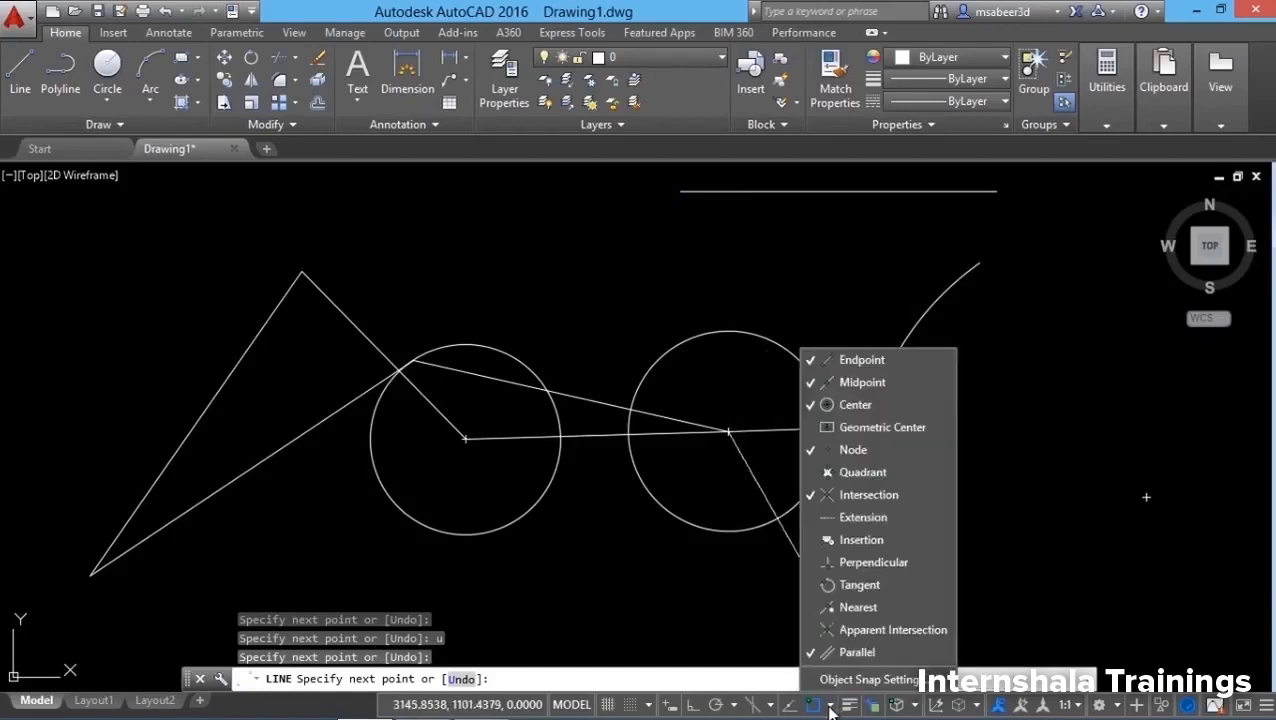
click(846, 607)
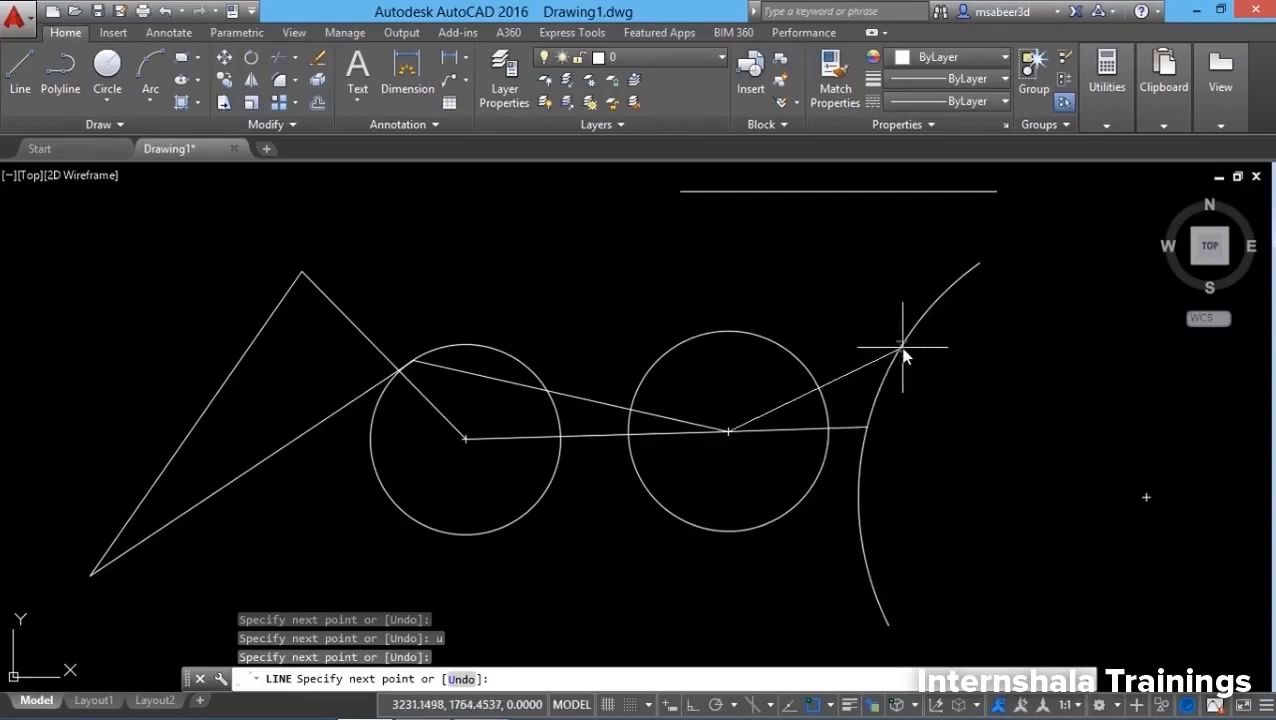
scroll(938, 284, up, 4)
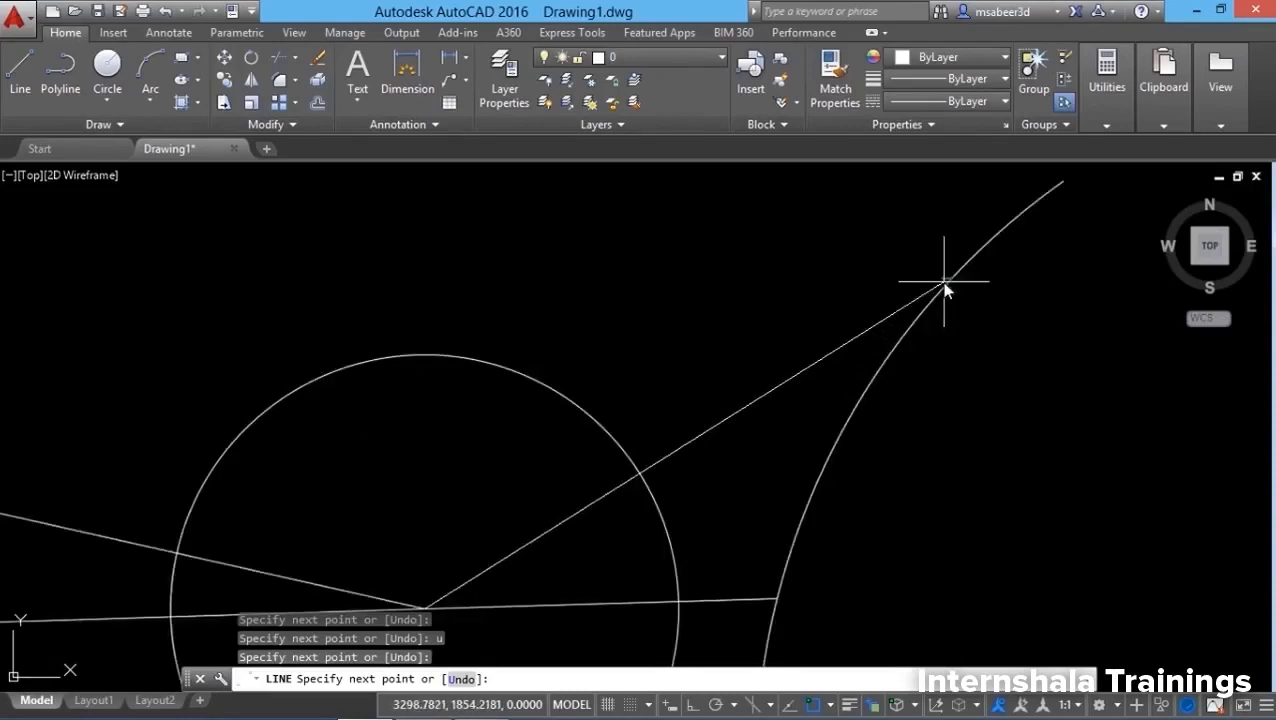
click(863, 399)
scroll(800, 507, down, 2)
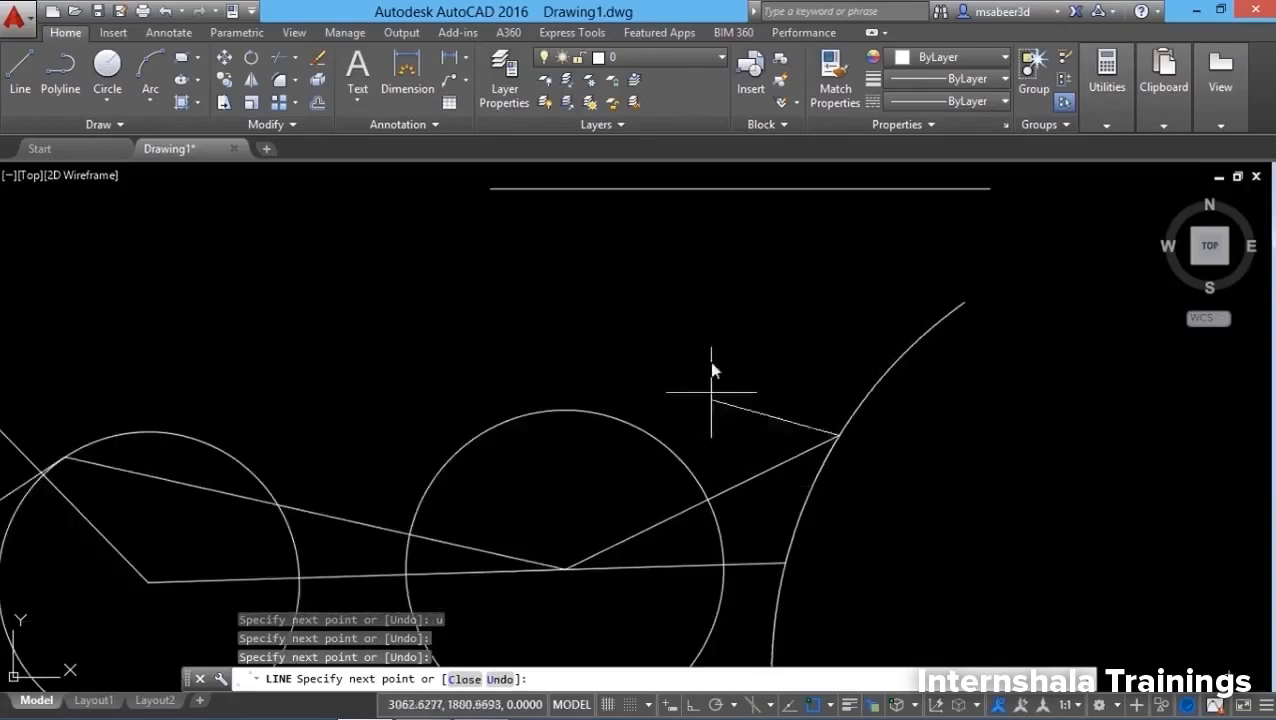
click(686, 188)
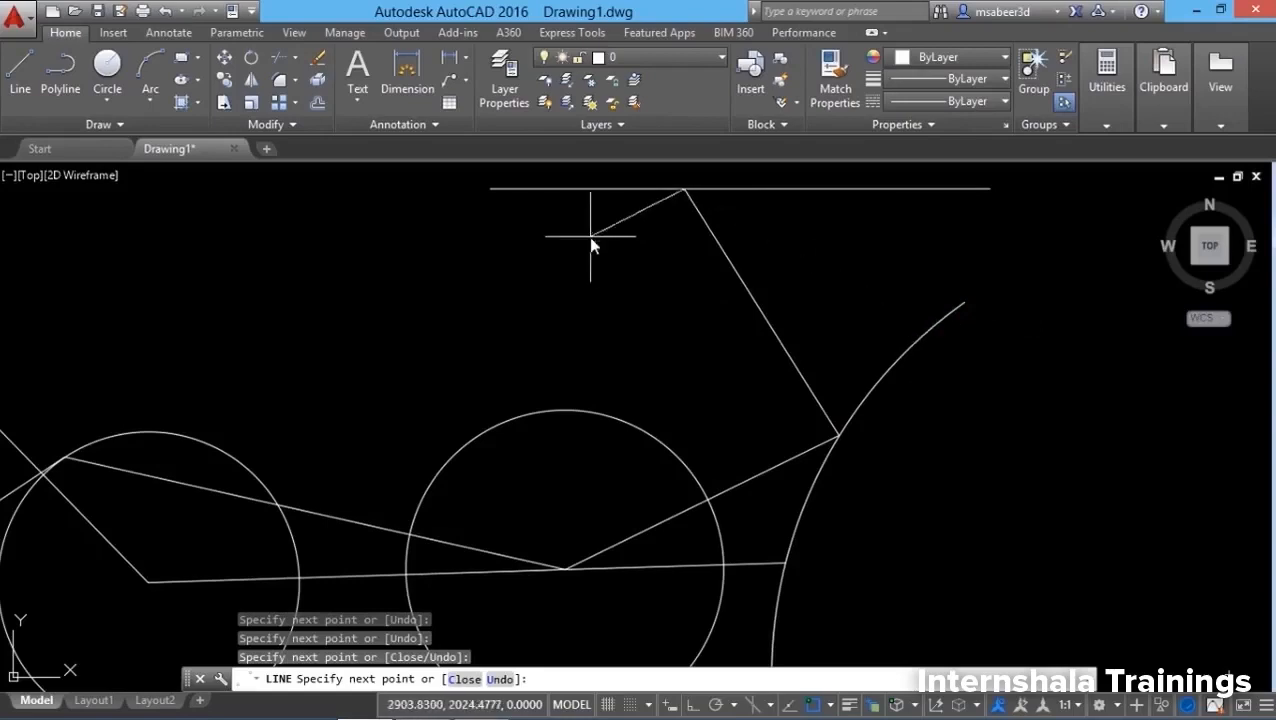
Enable the Quadrant running object snap and disable the Nearest one while the line command stays active.
scroll(590, 238, down, 4)
scroll(605, 310, up, 4)
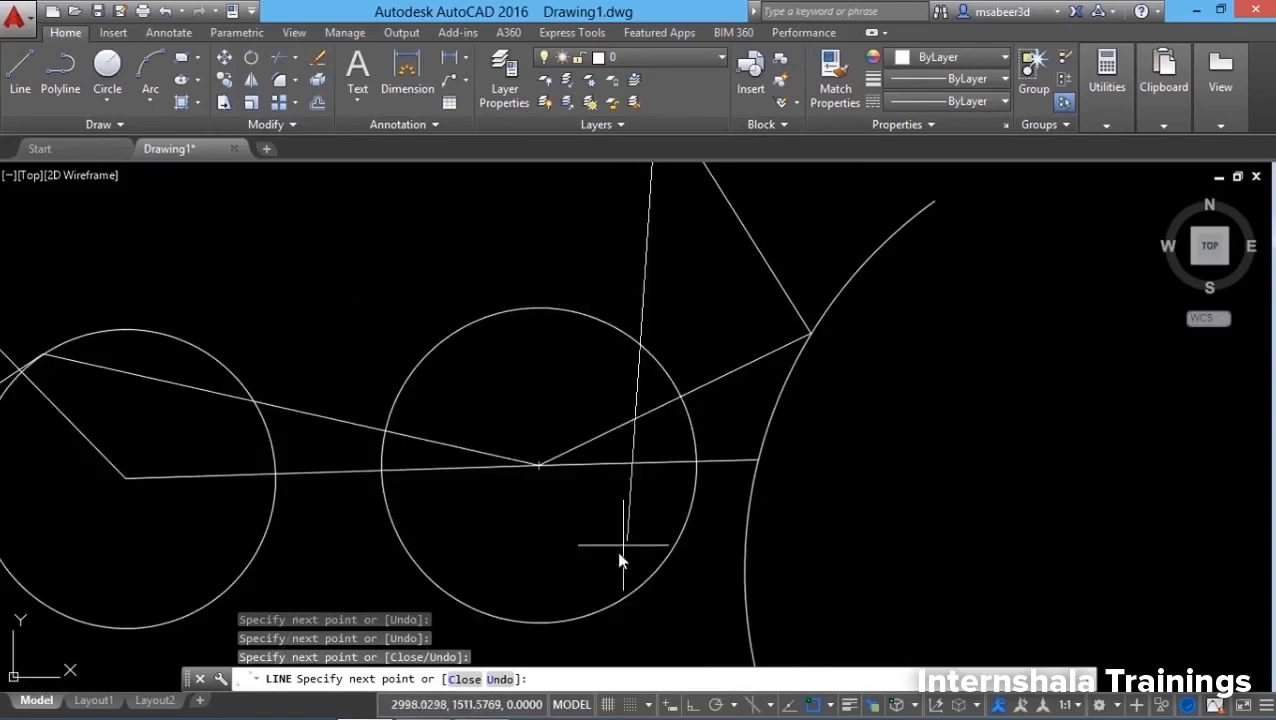
shift+right_click(808, 528)
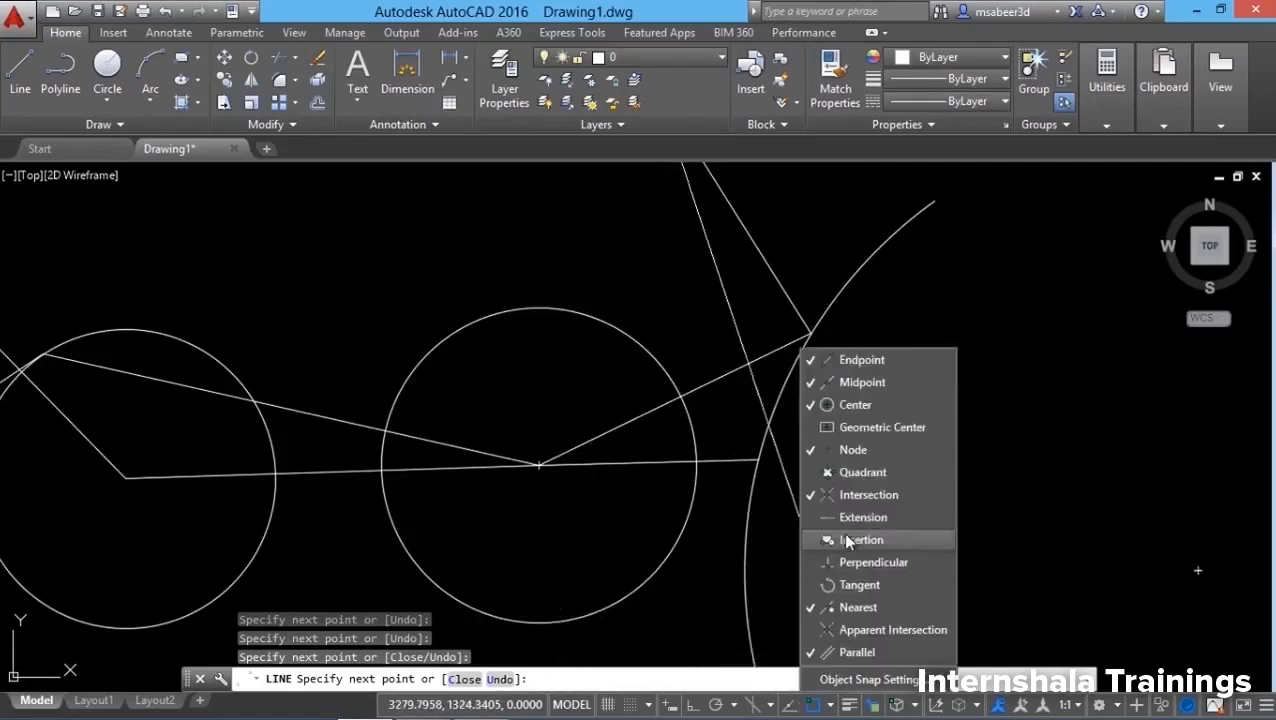
click(849, 474)
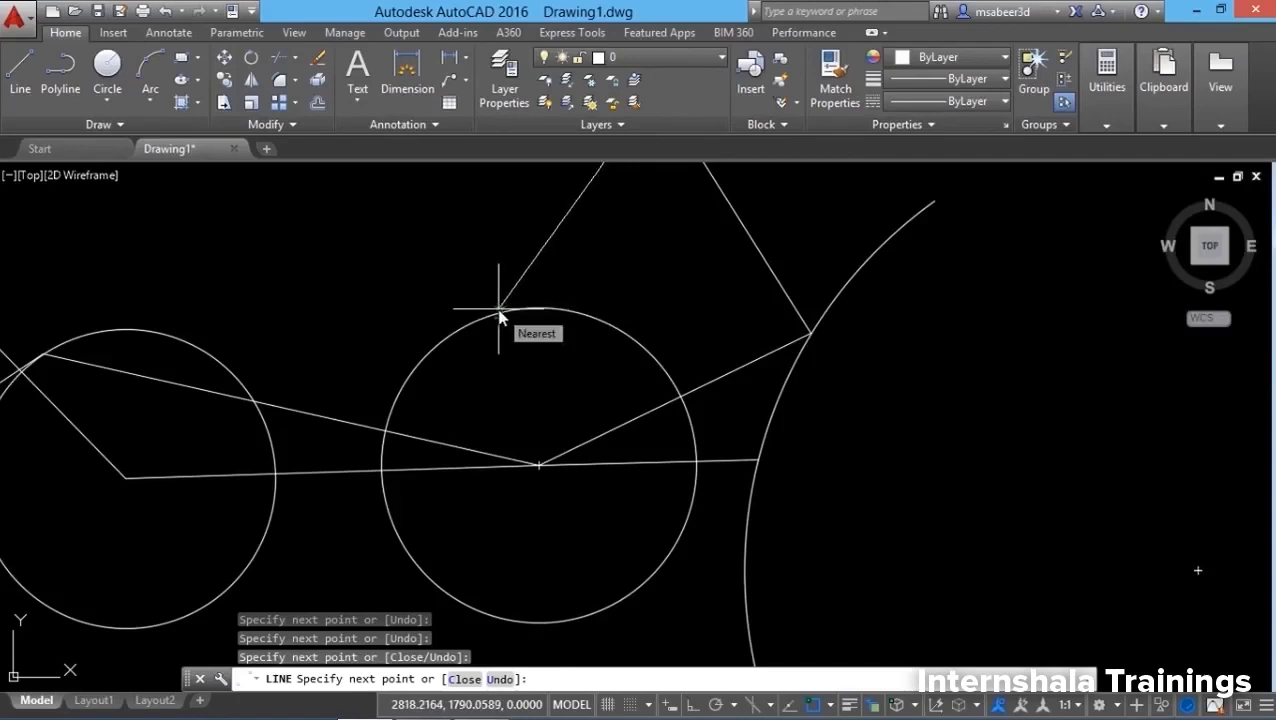
click(833, 706)
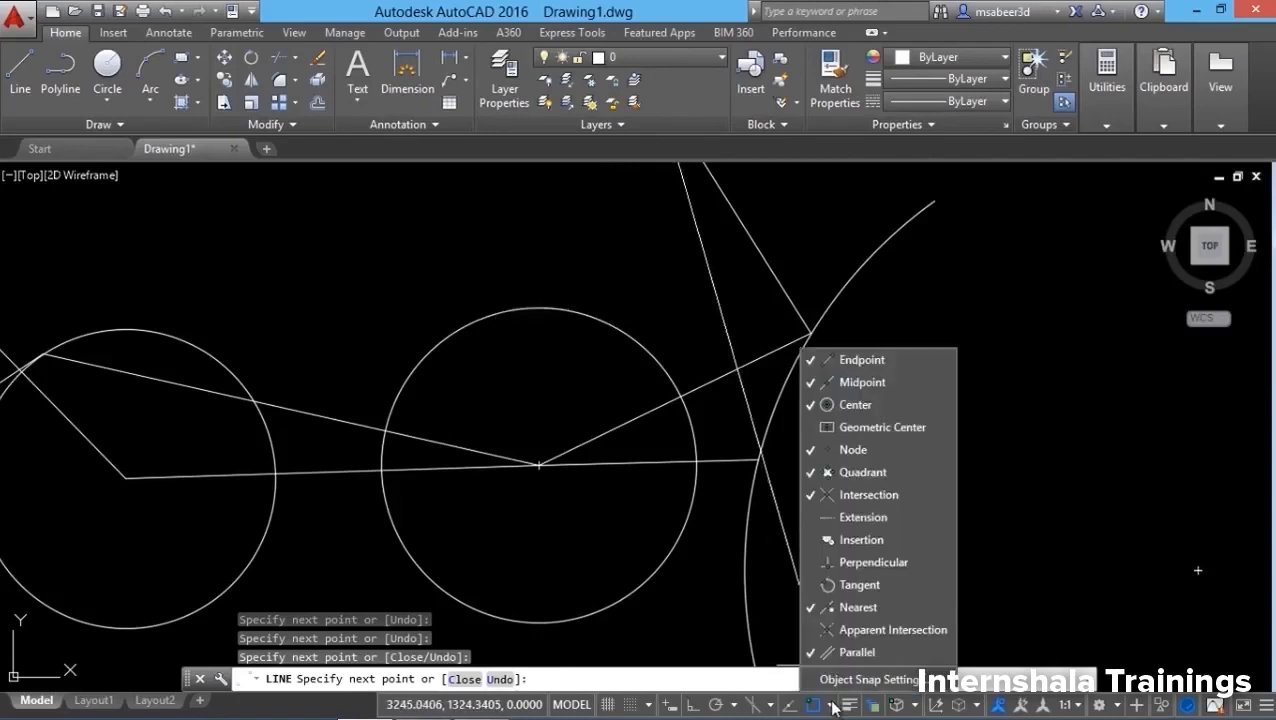
click(814, 607)
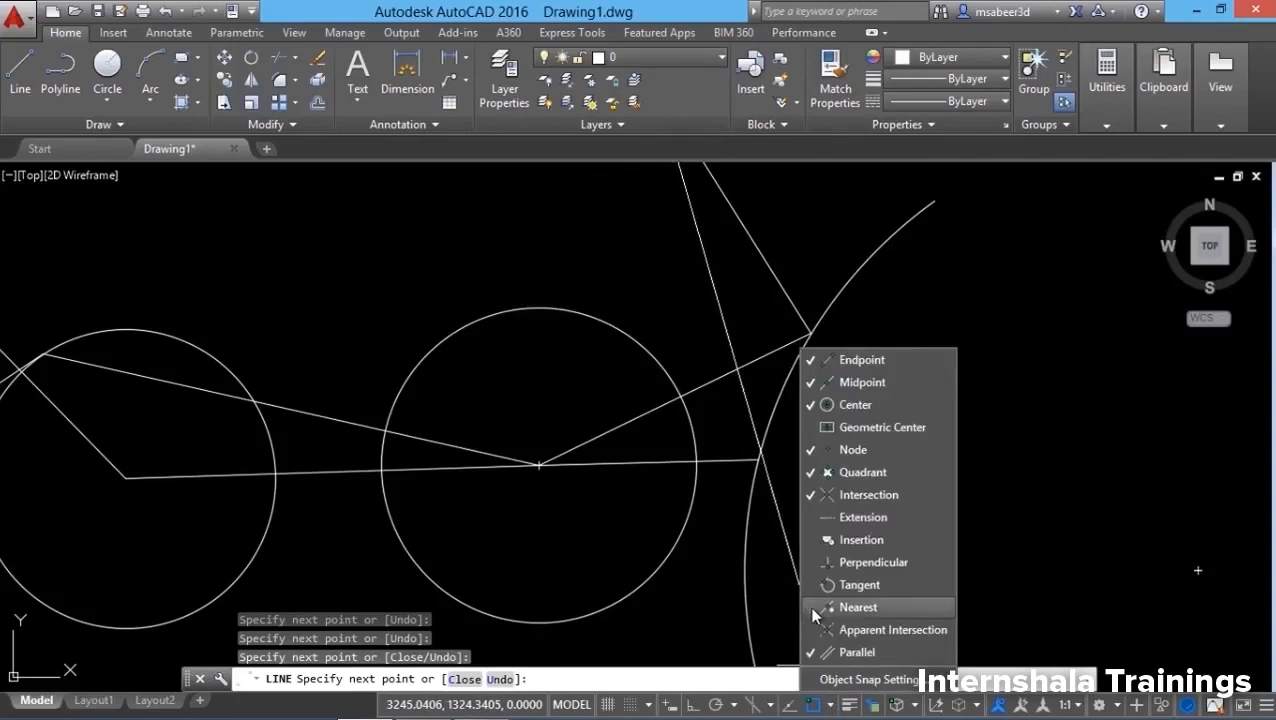
Continue the line to a point on the segment between the peak and the first circle's center, using the Nearest snap override.
scroll(675, 525, down, 2)
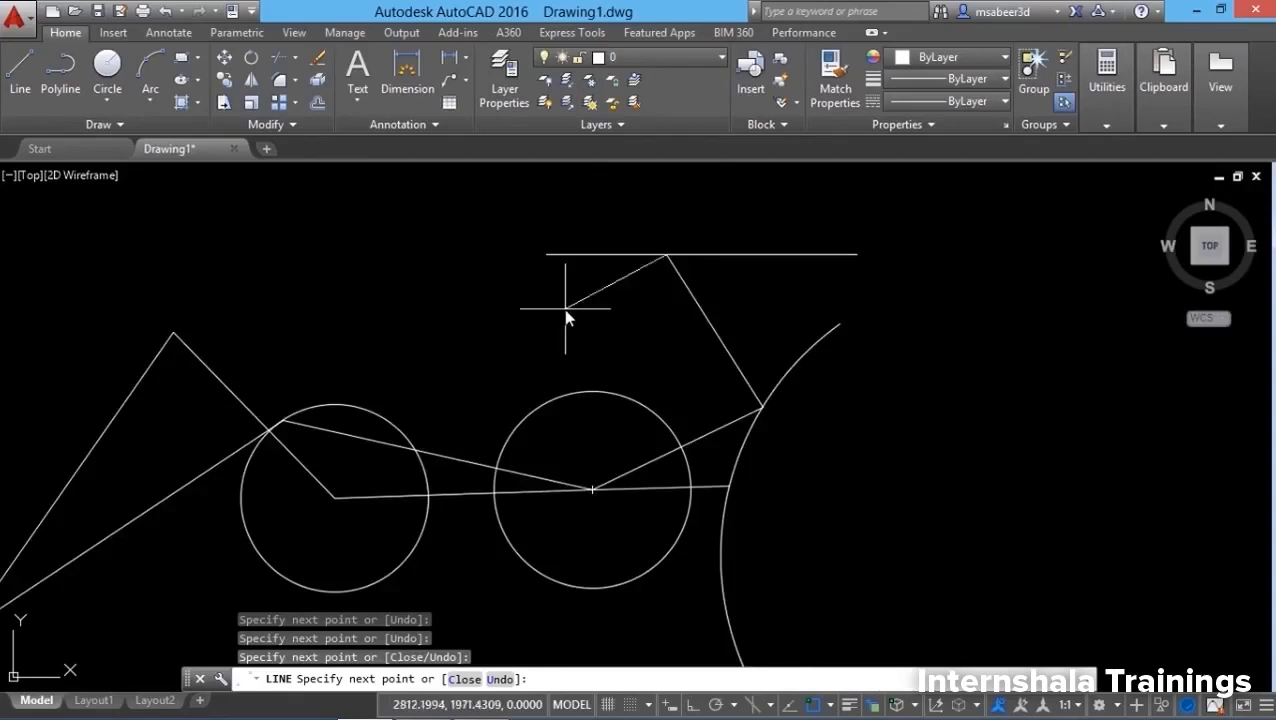
shift+right_click(444, 283)
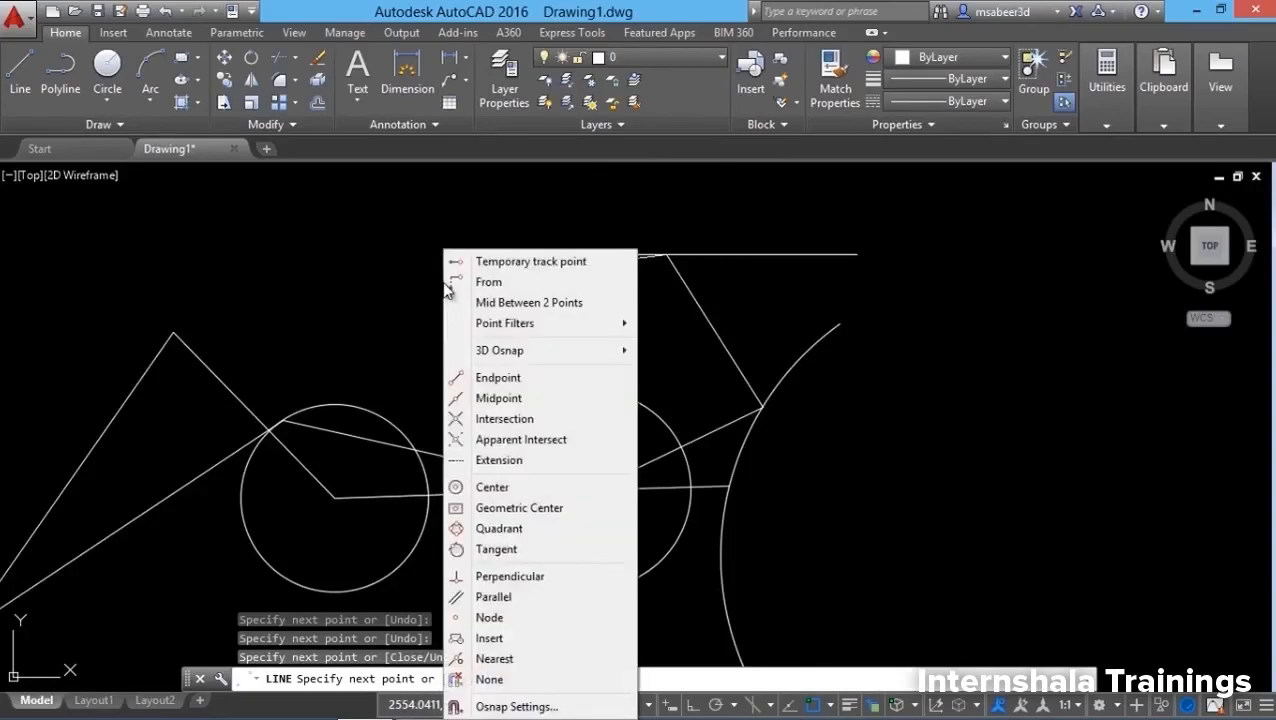
click(501, 660)
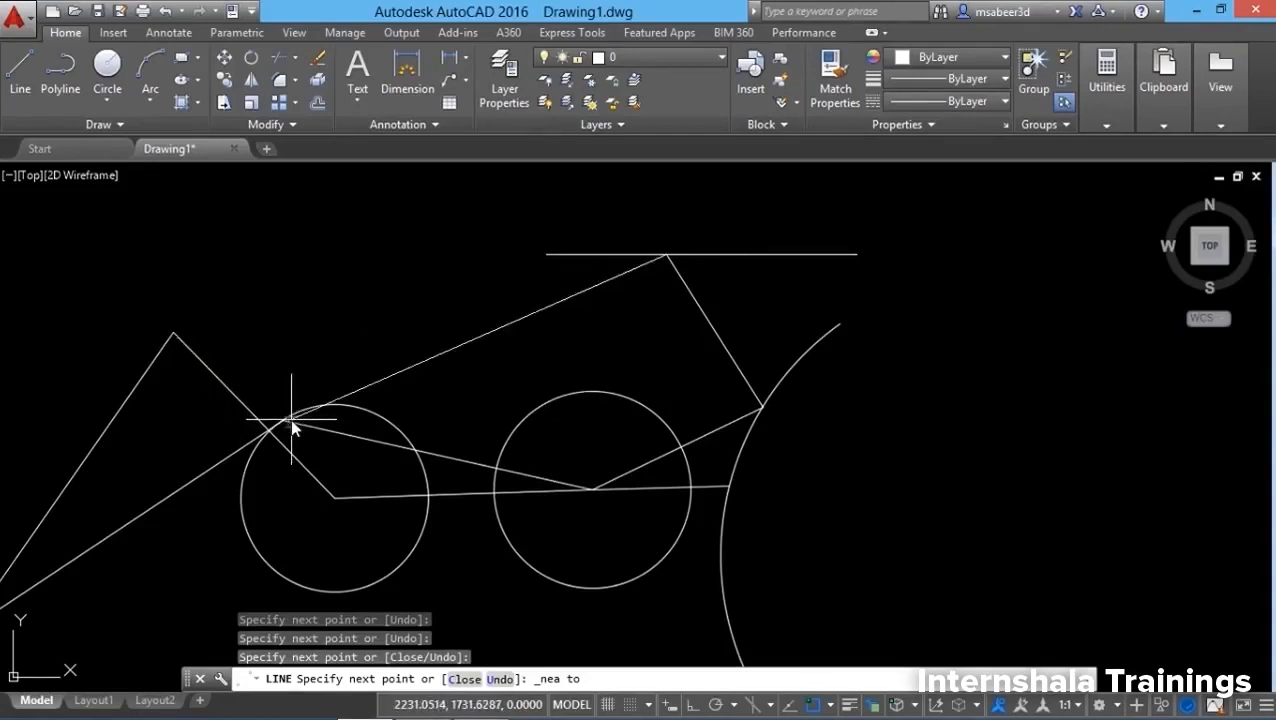
click(225, 386)
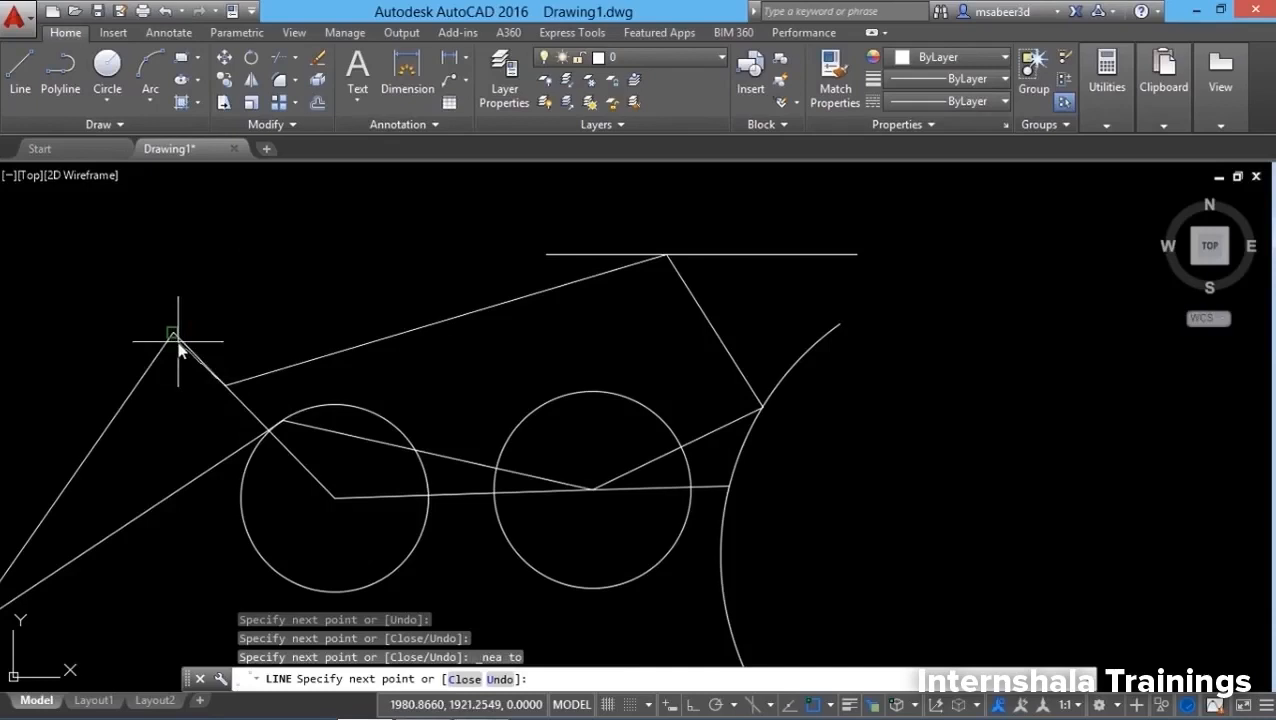
Continue the line perpendicular to the line joining the two circle centers, using the Perpendicular snap override.
right_click(342, 255)
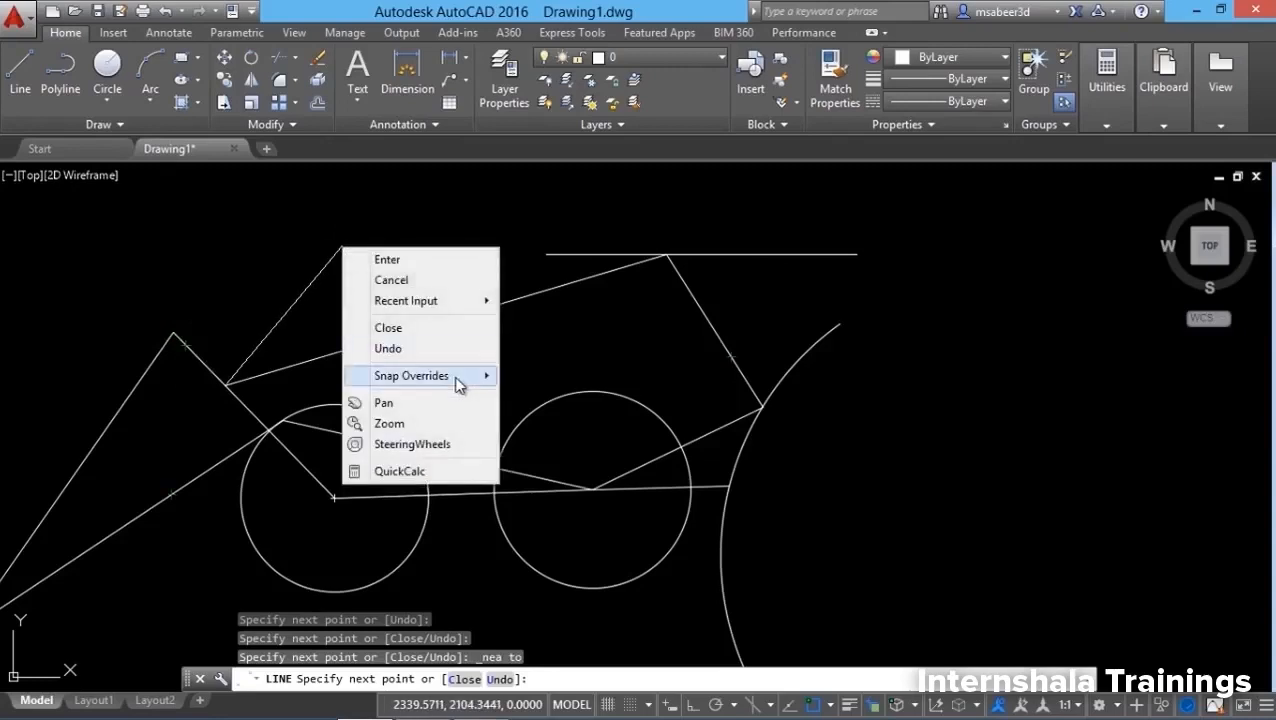
mouse_move(458, 385)
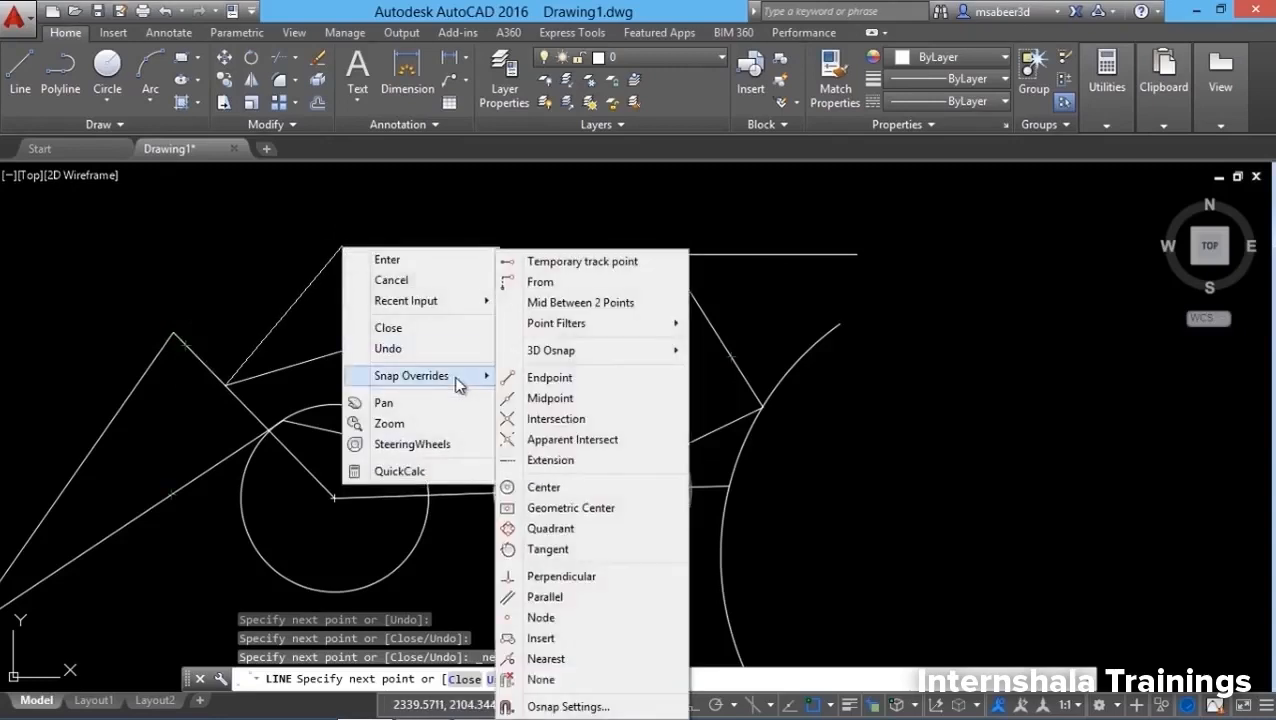
click(560, 577)
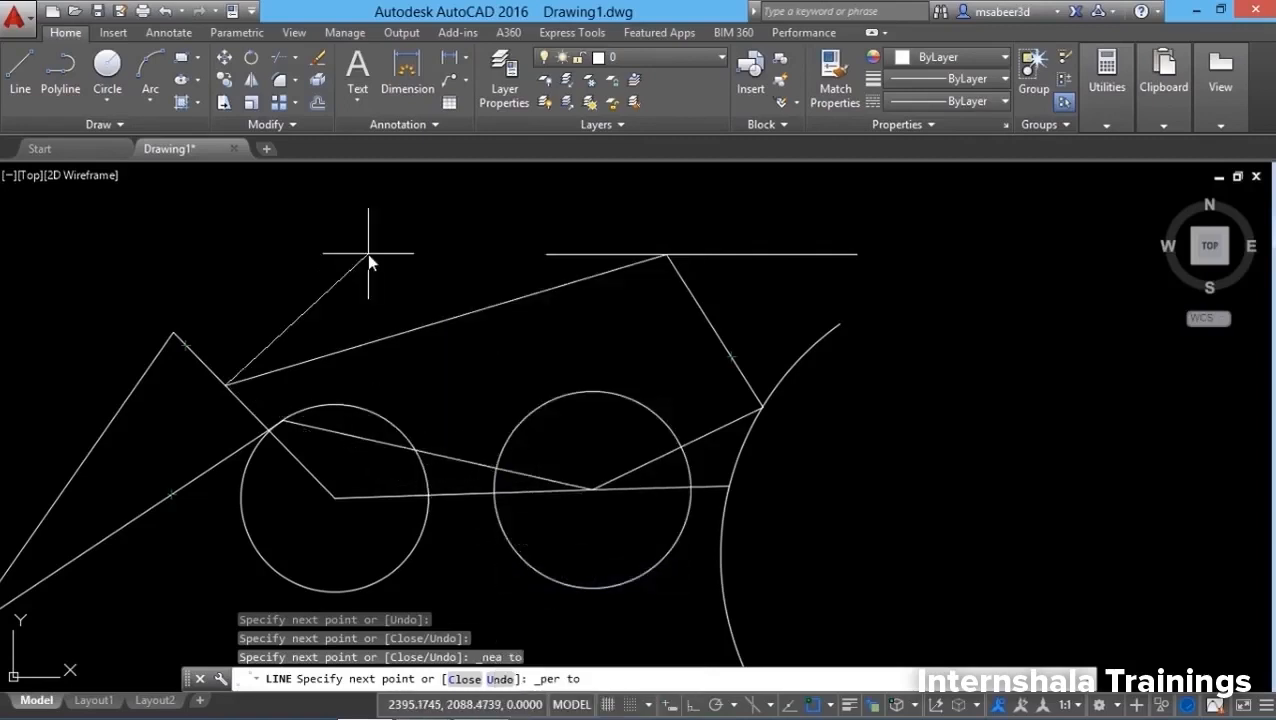
click(454, 496)
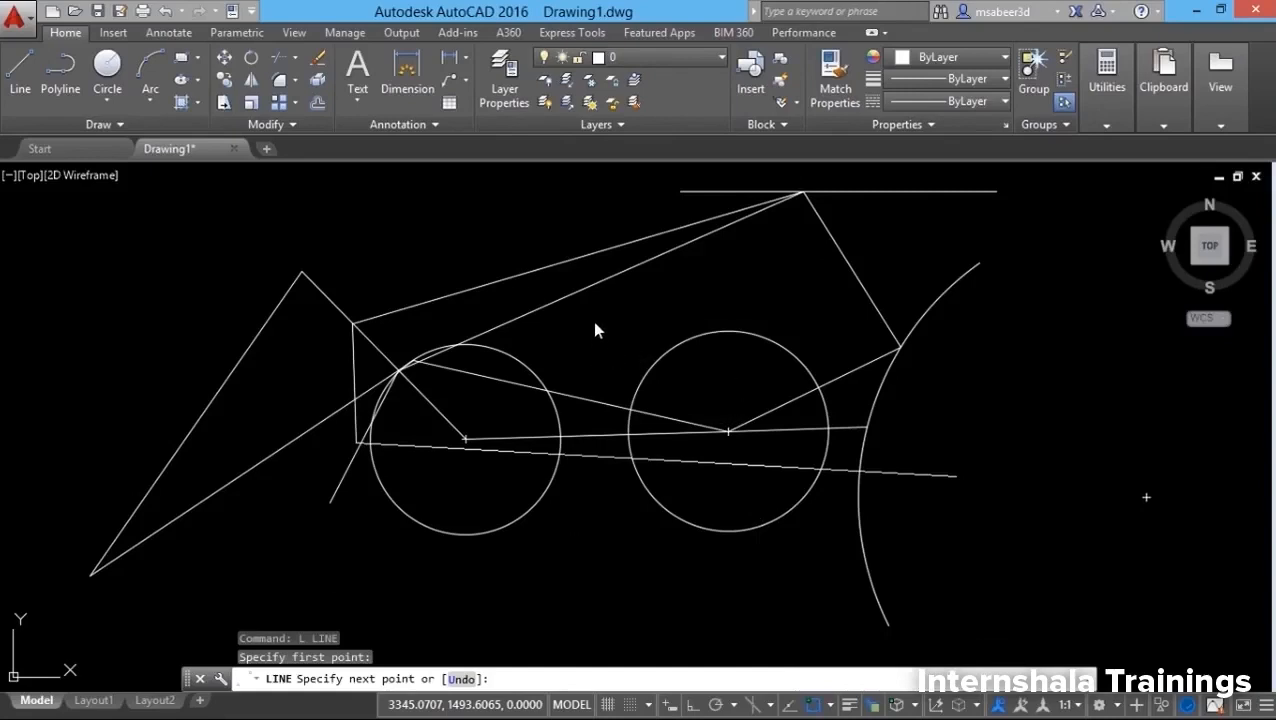
Examine the snap overrides available while the line command is active, and end the line command without adding another segment.
key(F8)
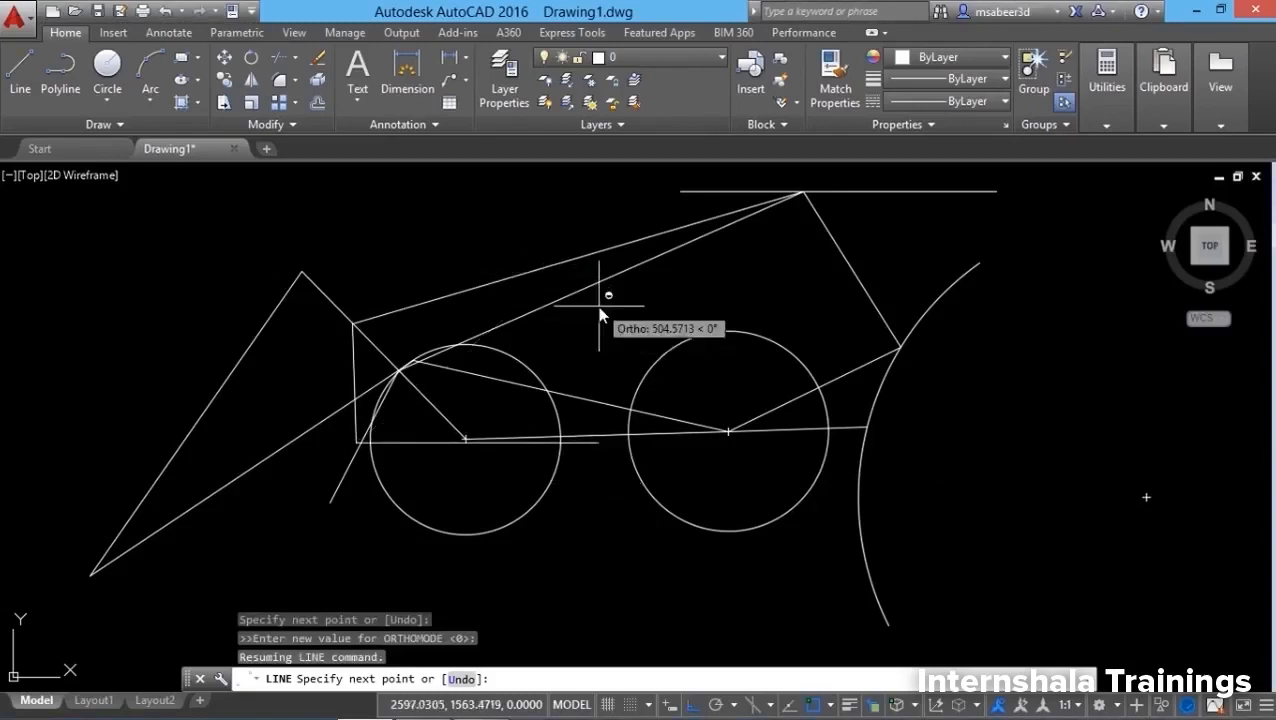
shift+right_click(597, 300)
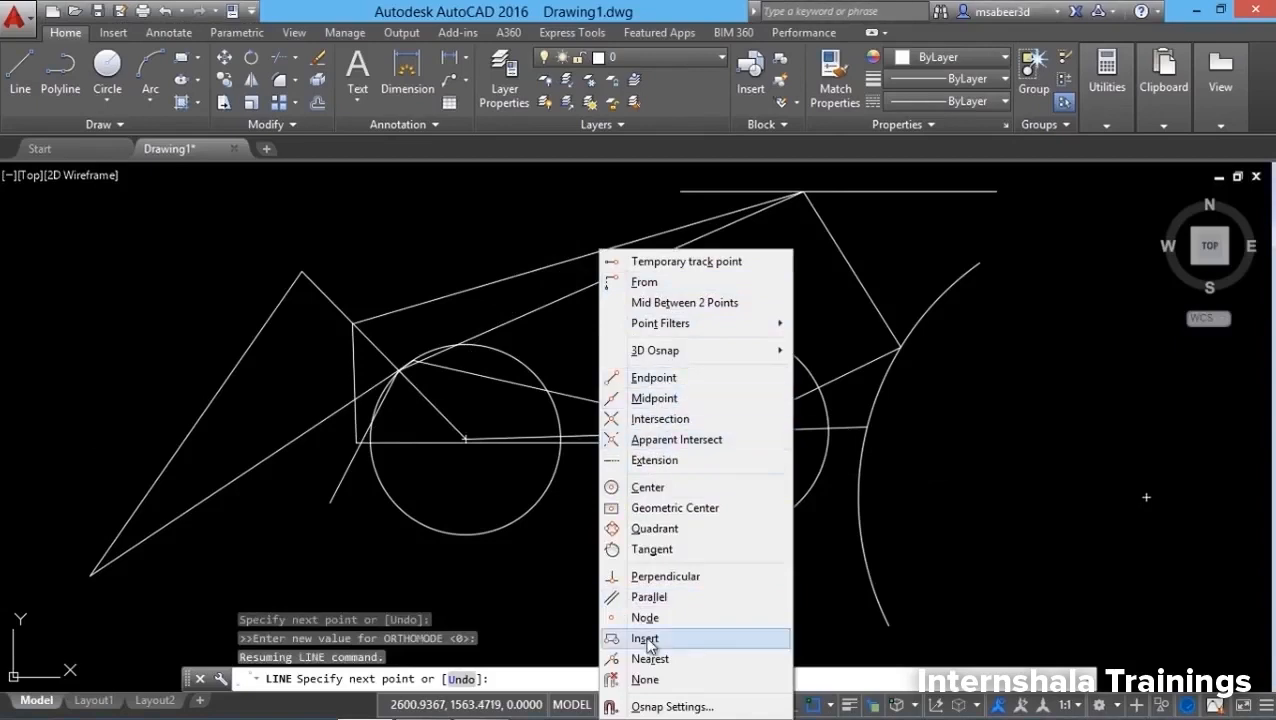
click(662, 536)
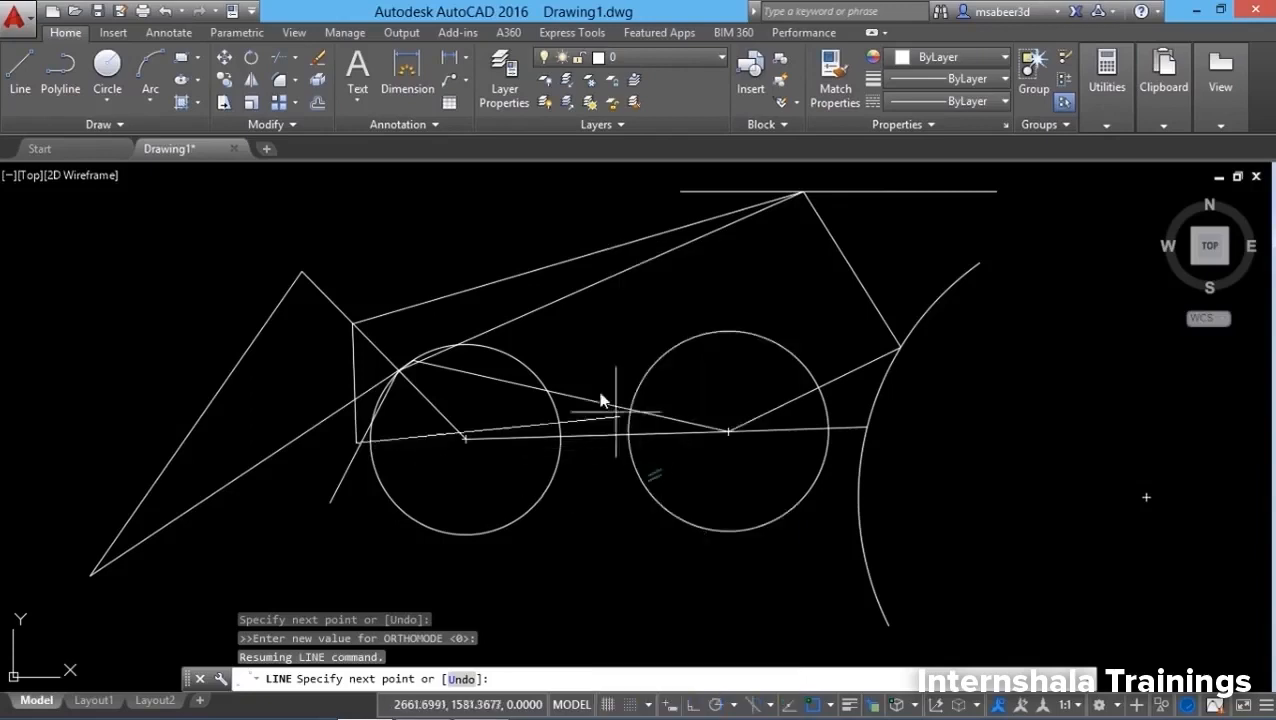
right_click(662, 285)
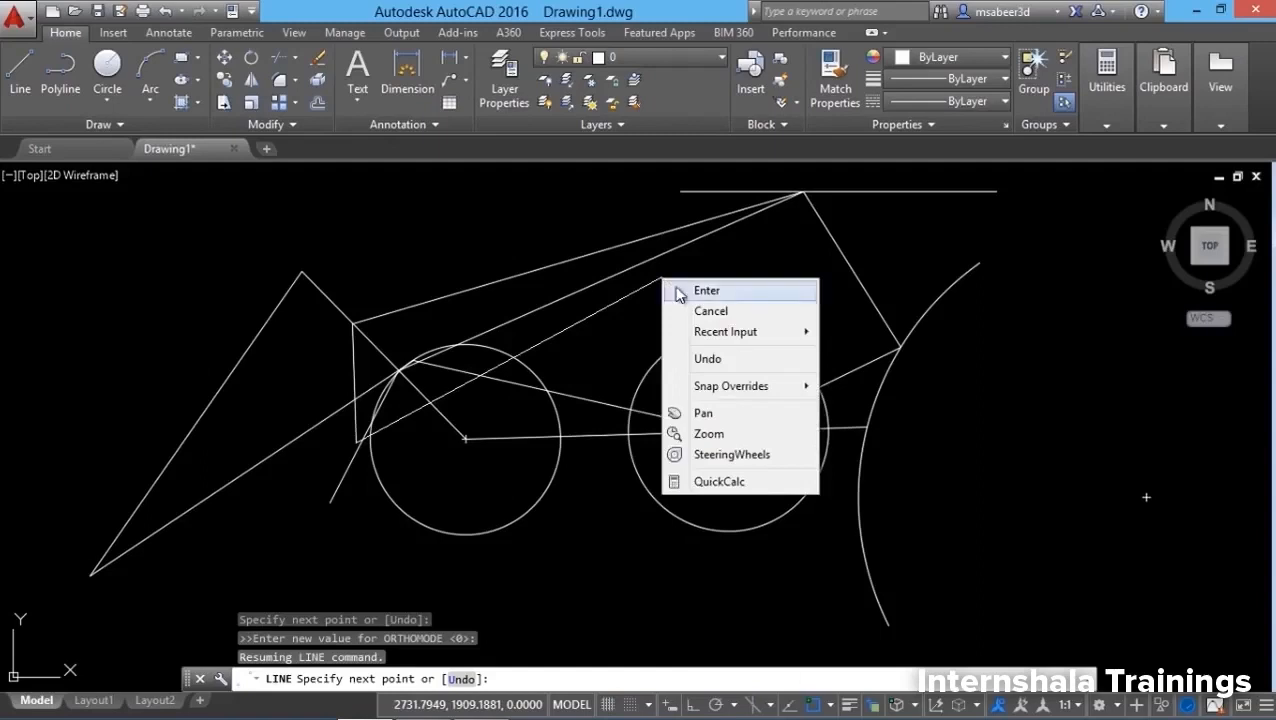
mouse_move(745, 386)
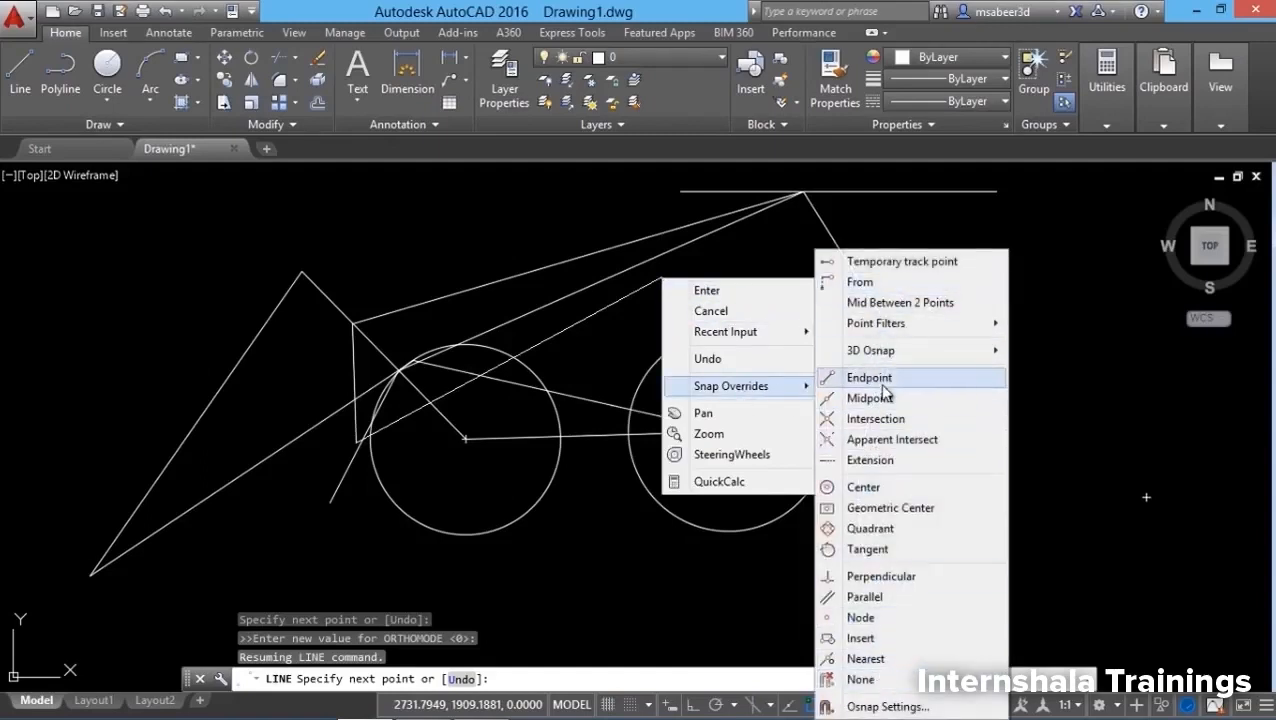
key(Escape)
key(Escape)
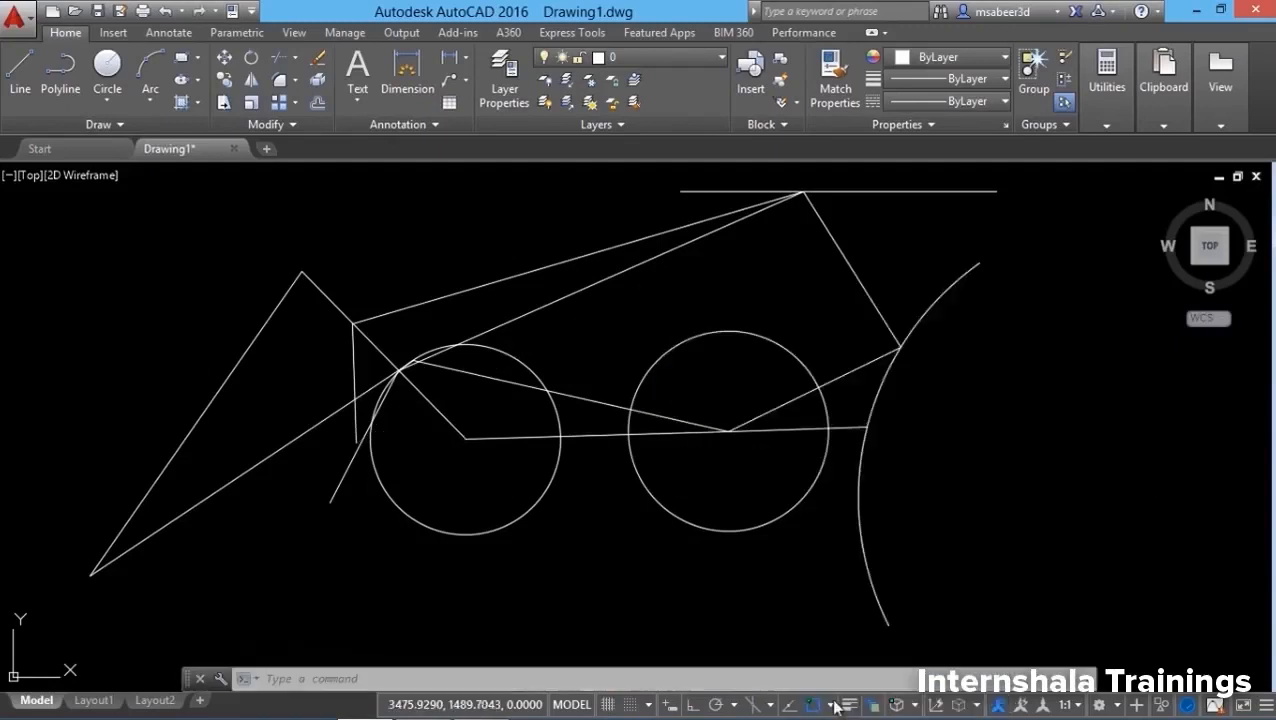
Check which running object snaps are enabled for the drawing.
click(831, 705)
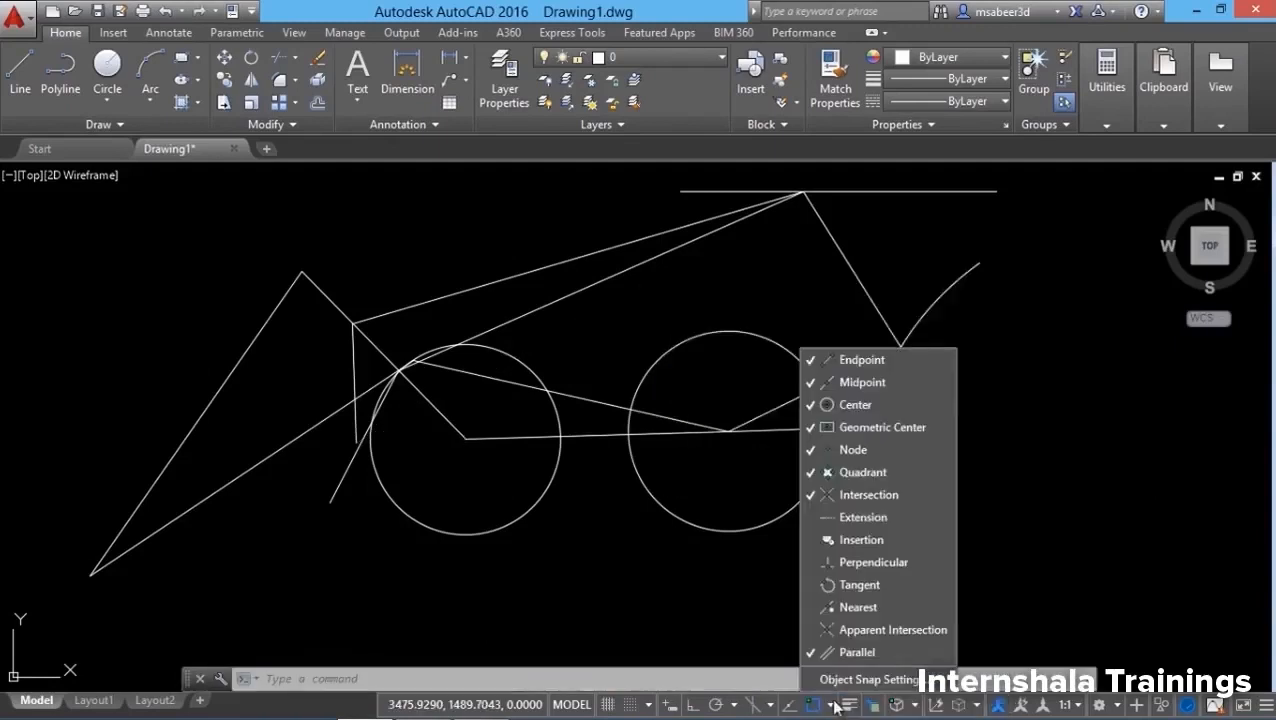
click(1009, 425)
click(897, 445)
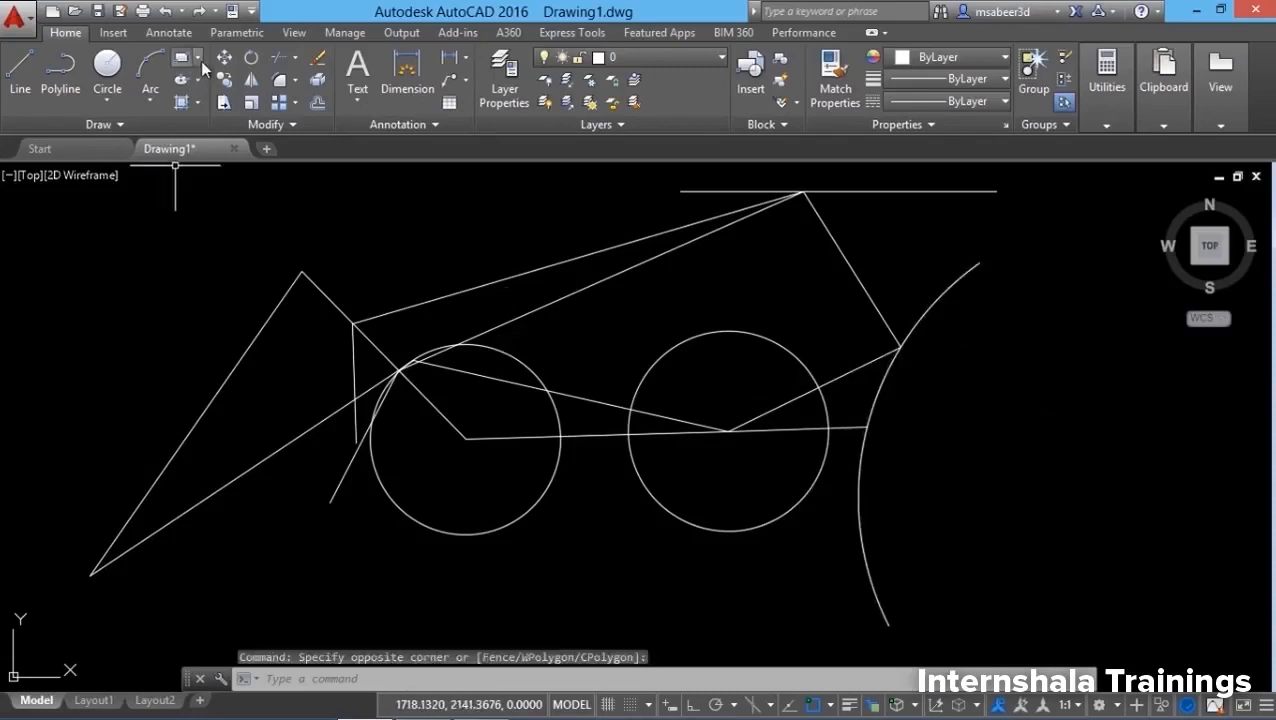
Draw a wide rectangle in the empty area beside the lower part of the large arc.
click(198, 58)
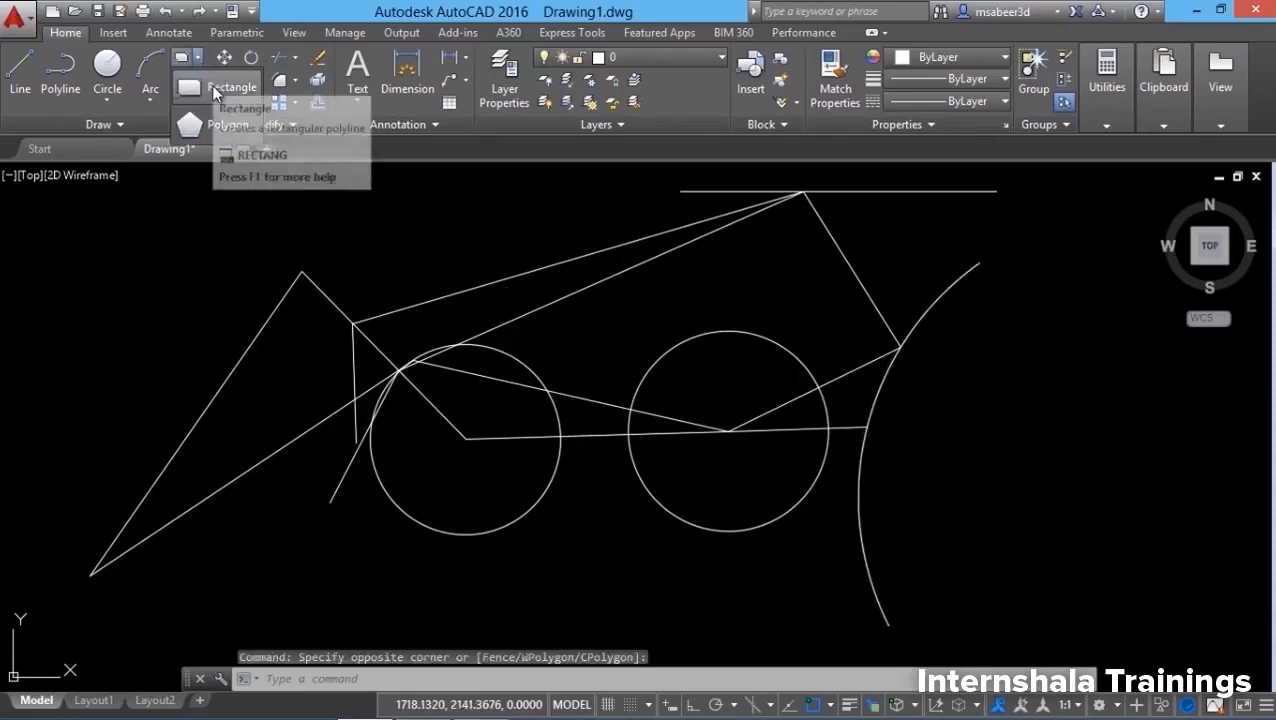
click(213, 86)
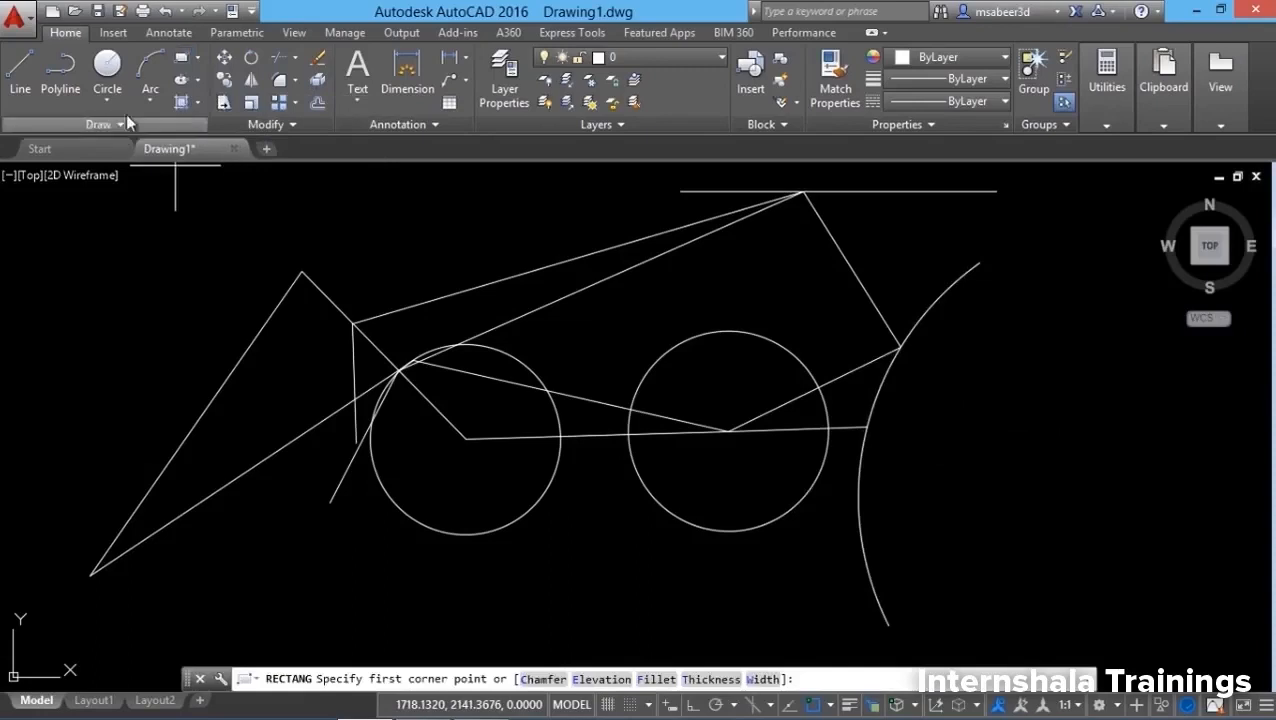
click(883, 543)
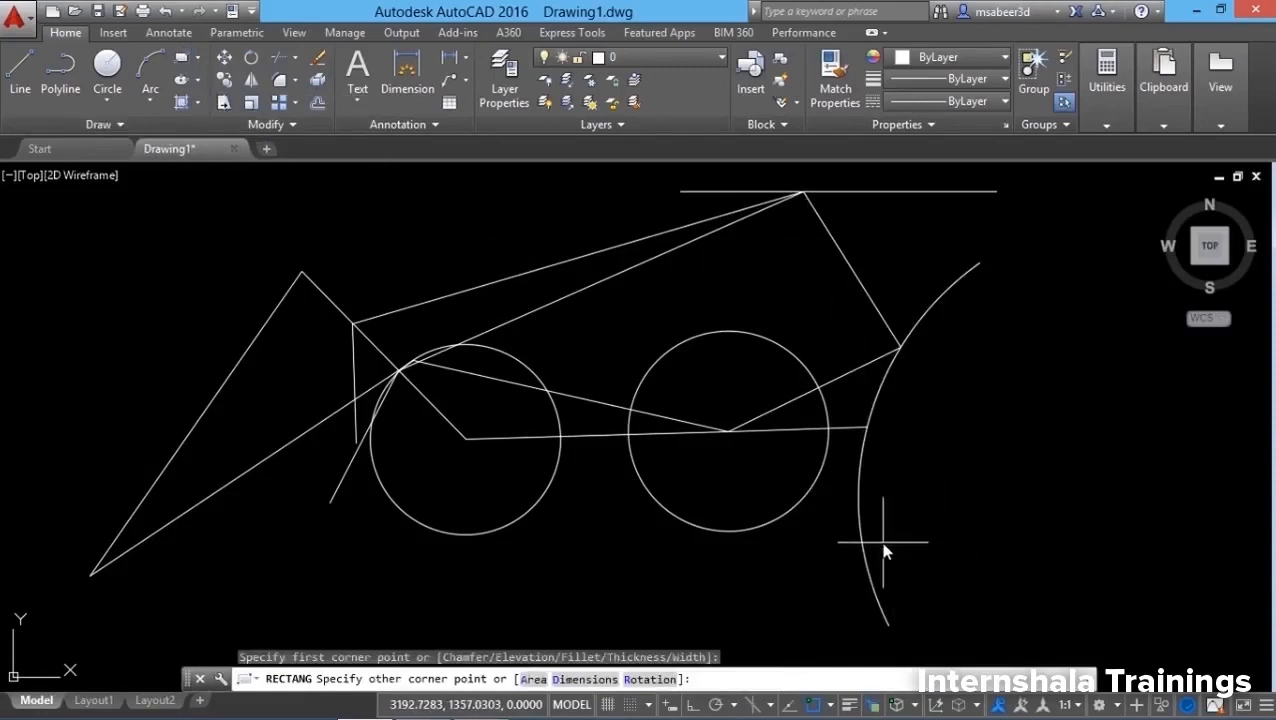
click(1190, 391)
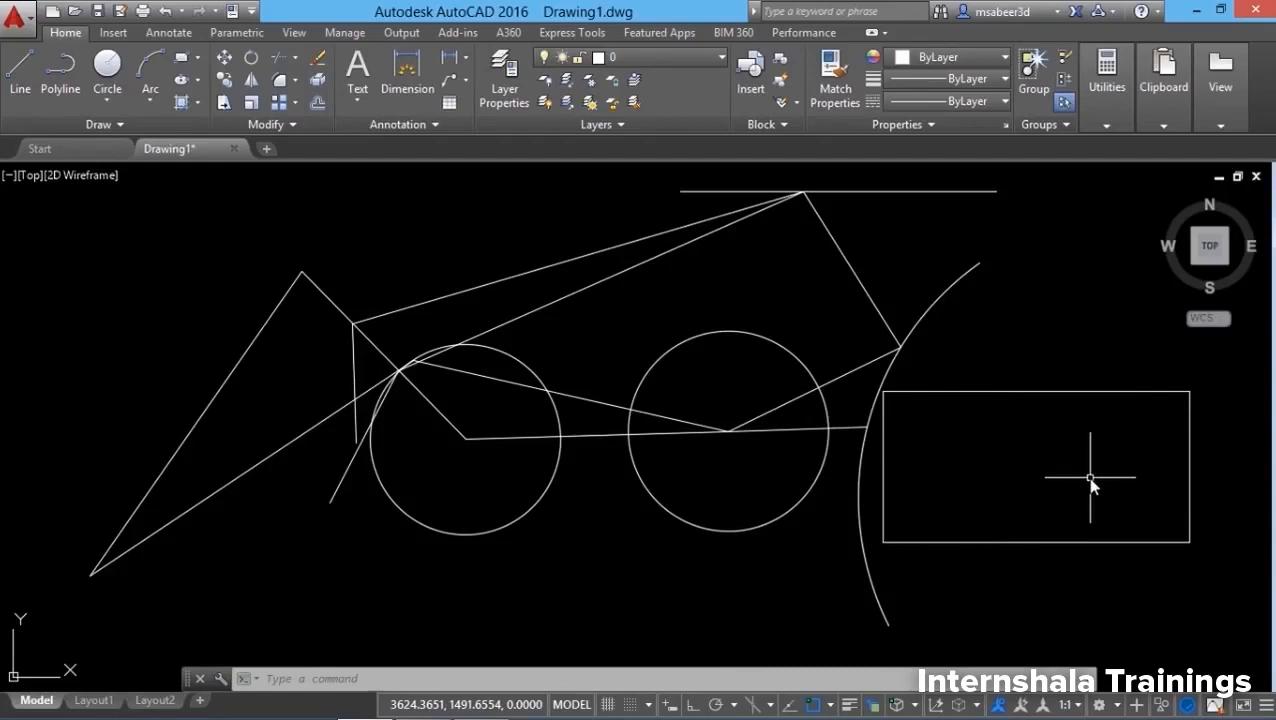
Draw a center-radius circle inside the rectangle, snapping its center to the rectangle's geometric center.
click(107, 99)
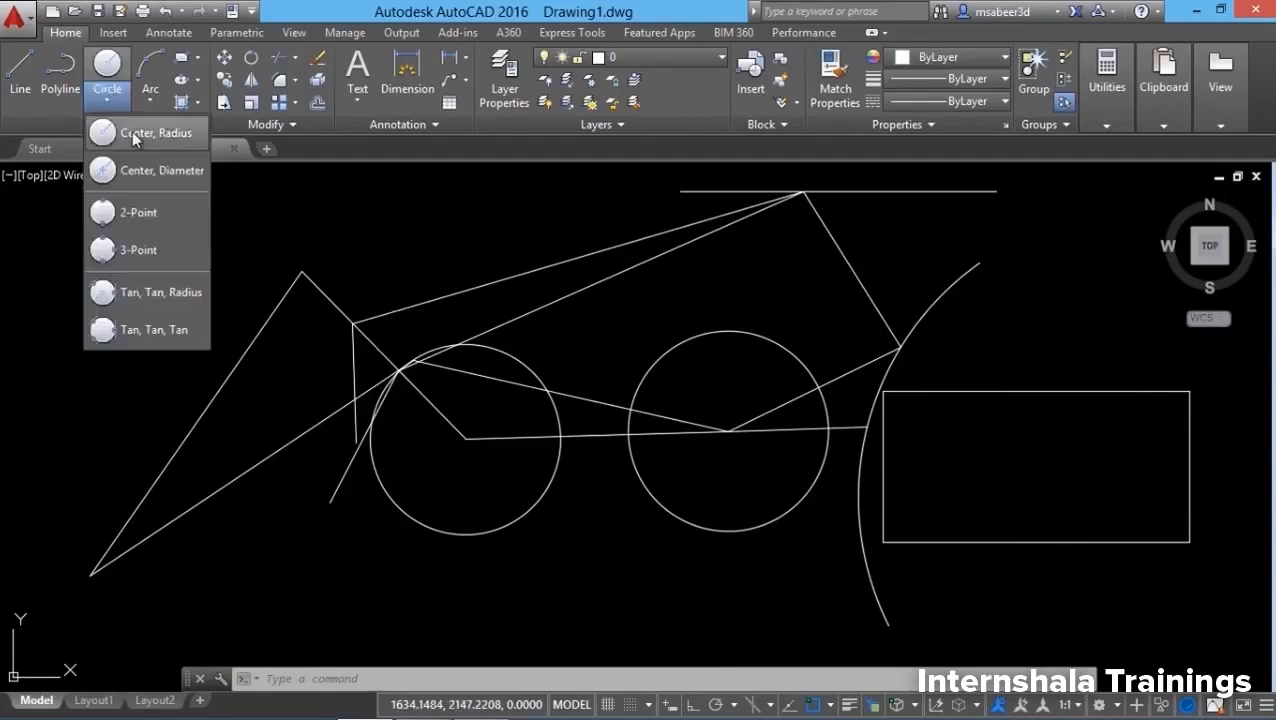
click(132, 131)
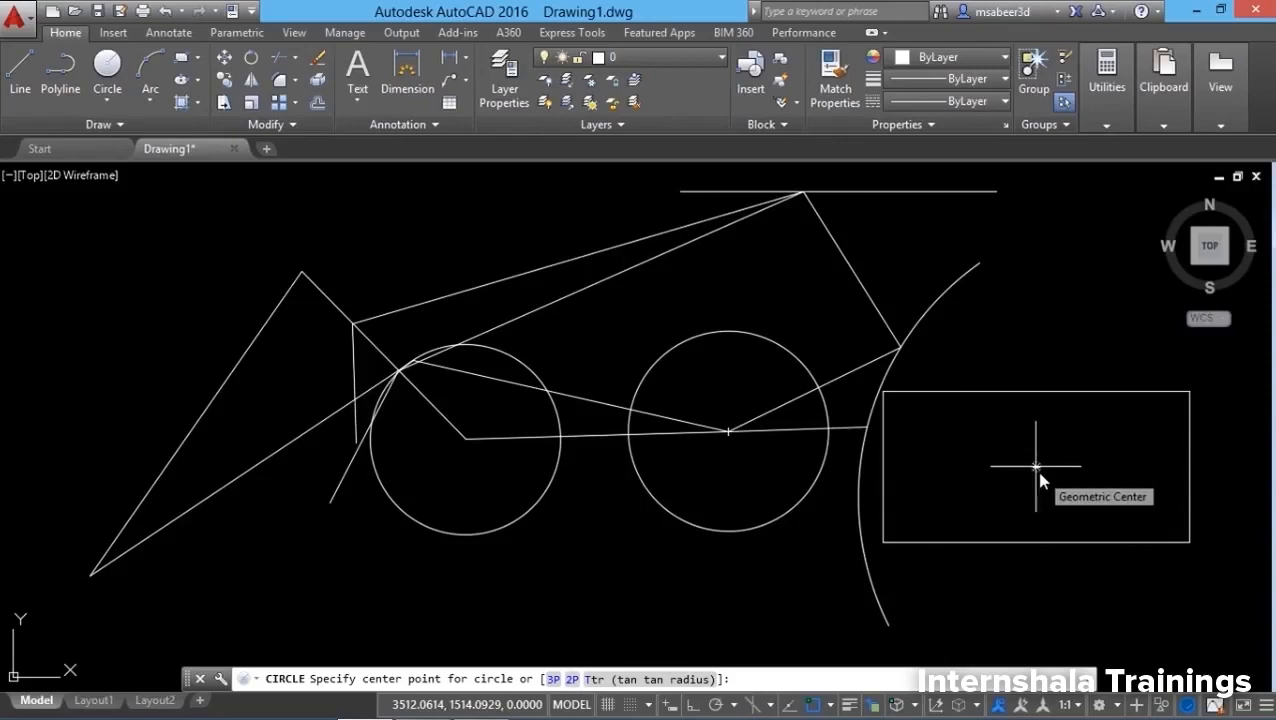
click(1037, 467)
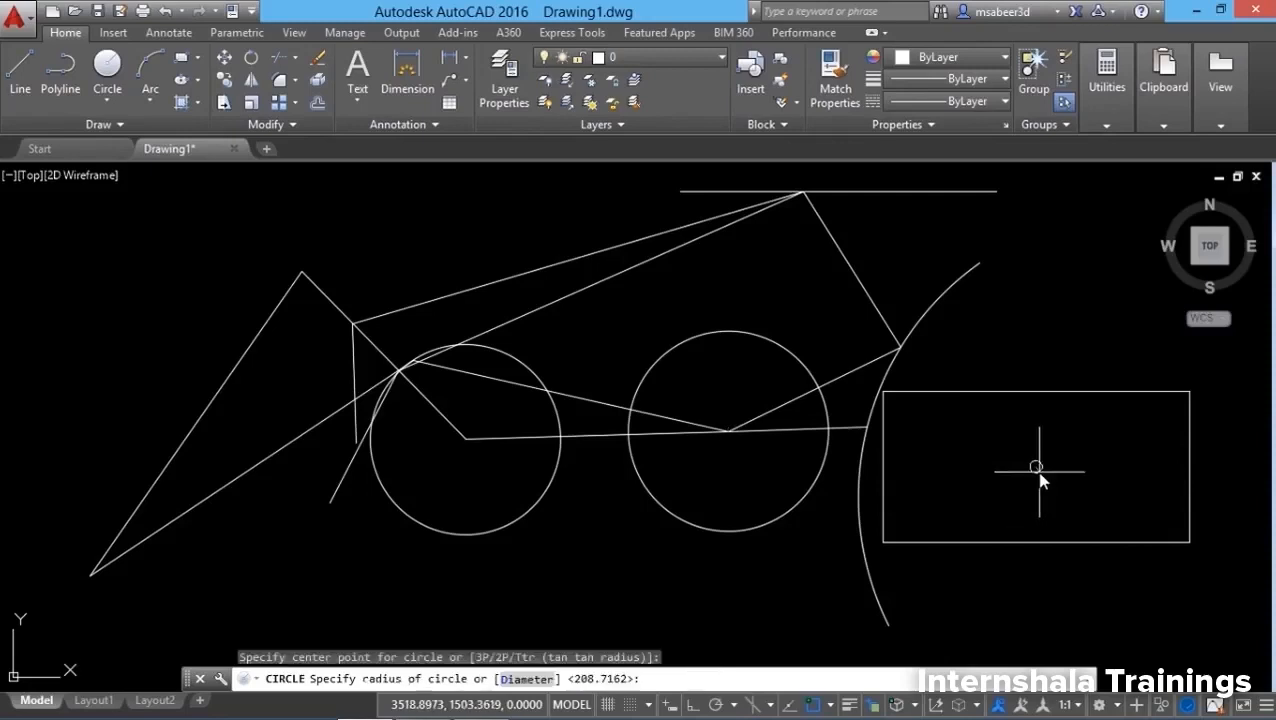
click(1057, 409)
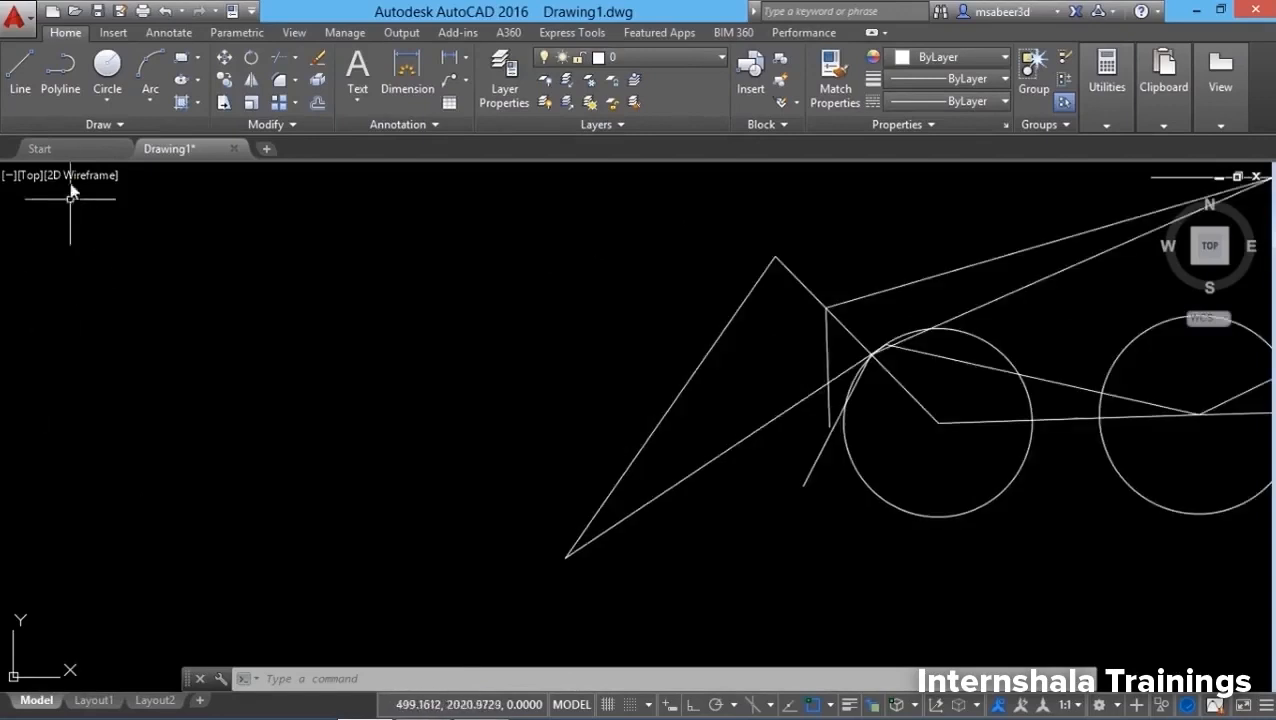
Start a polyline in the empty area beyond the triangle and draw four straight segments around an irregular outline.
click(59, 91)
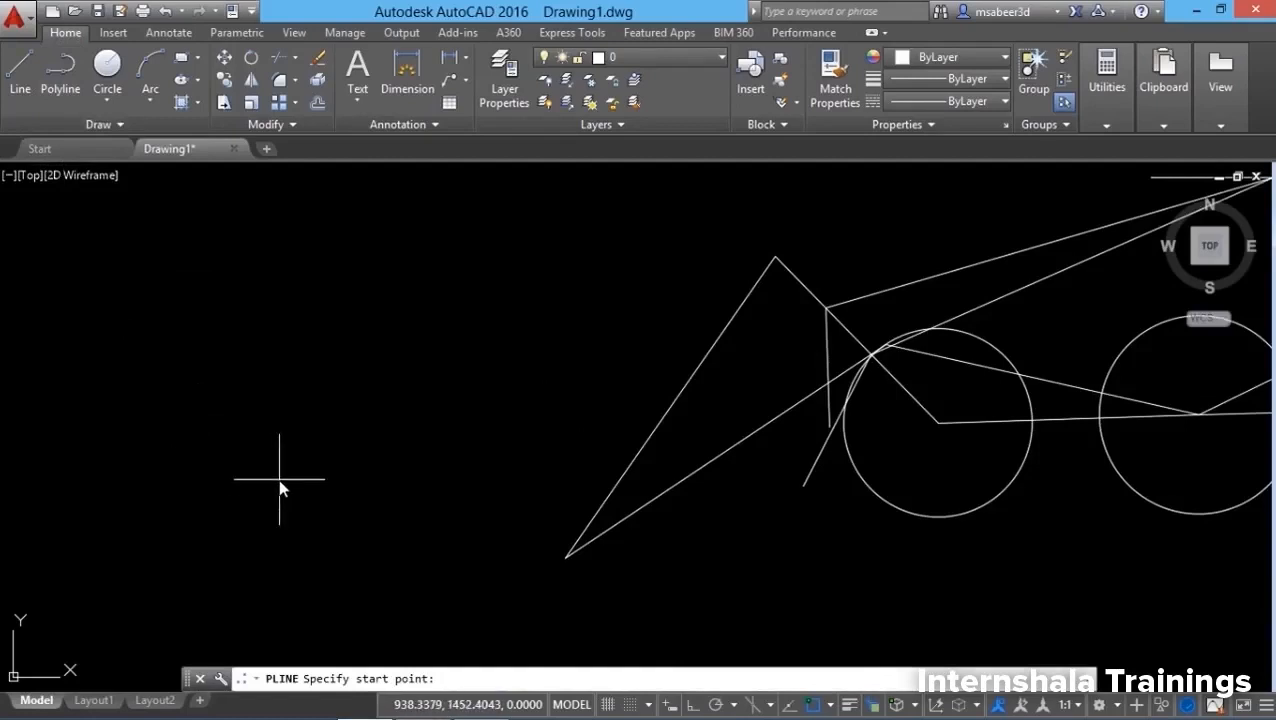
click(290, 600)
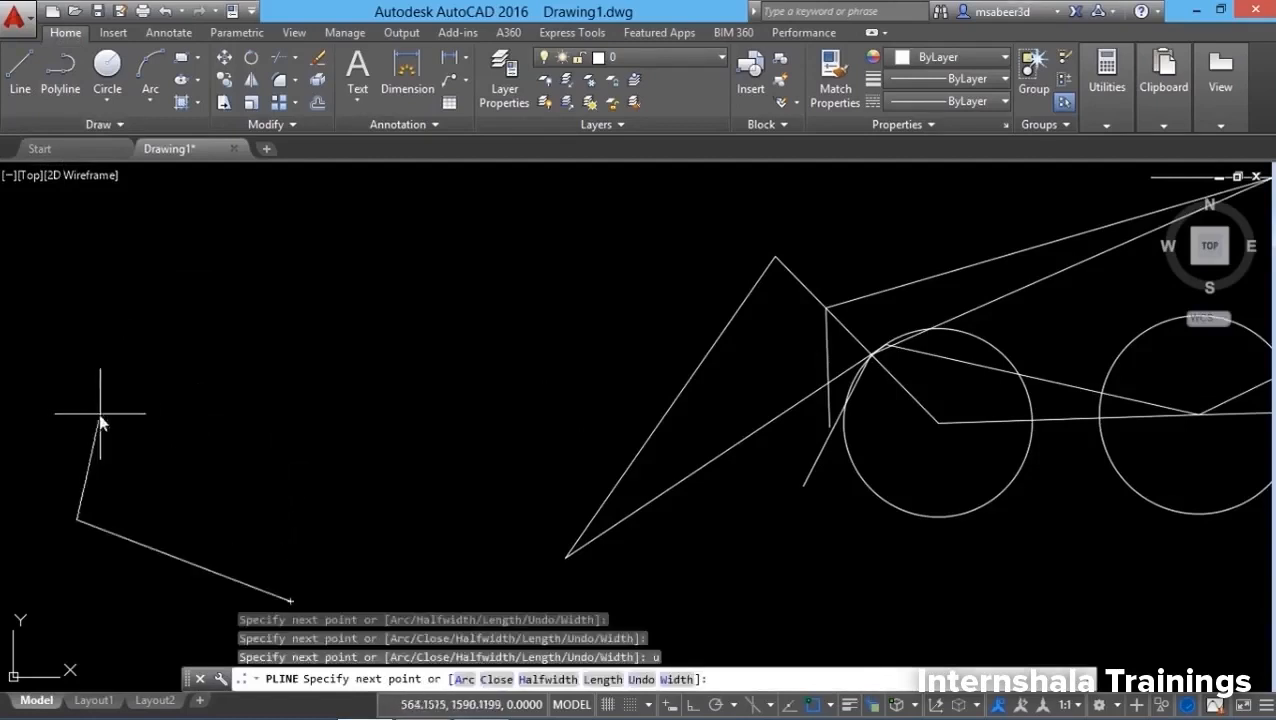
click(66, 304)
click(253, 209)
click(433, 244)
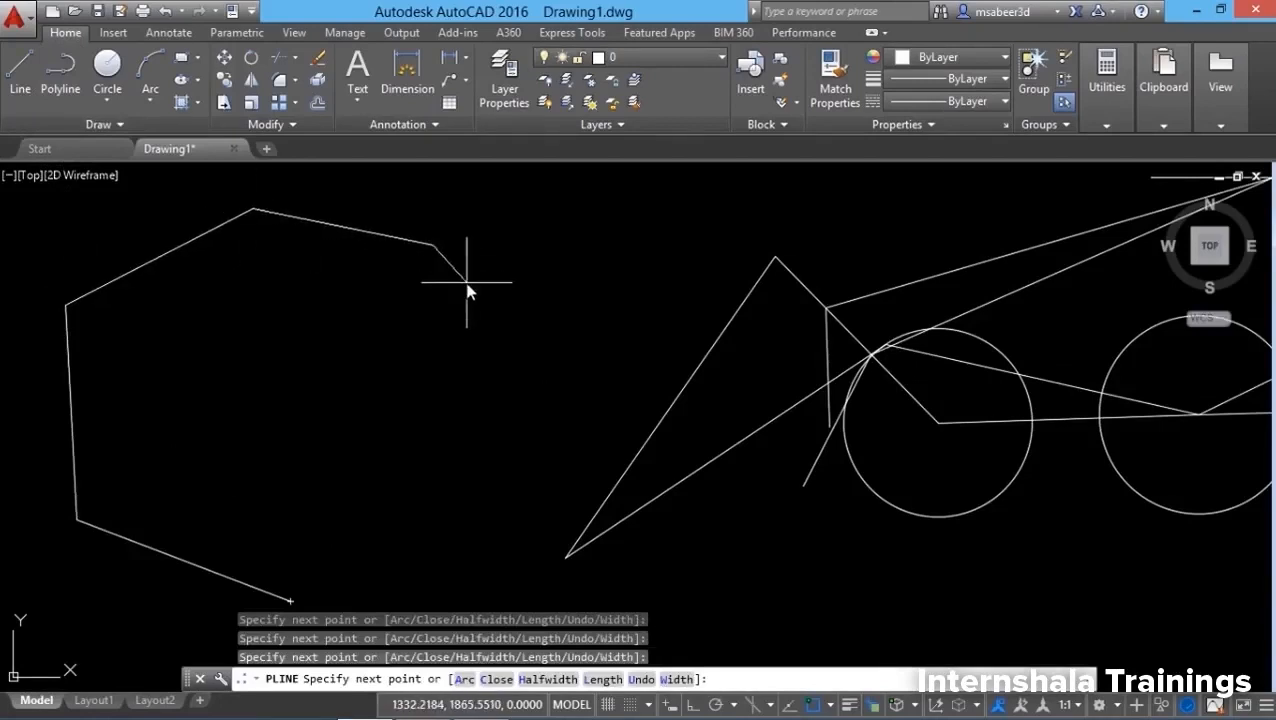
Continue the polyline with curved arc segments, switch back to a straight segment ending at the start point, and finish the outline.
right_click(471, 293)
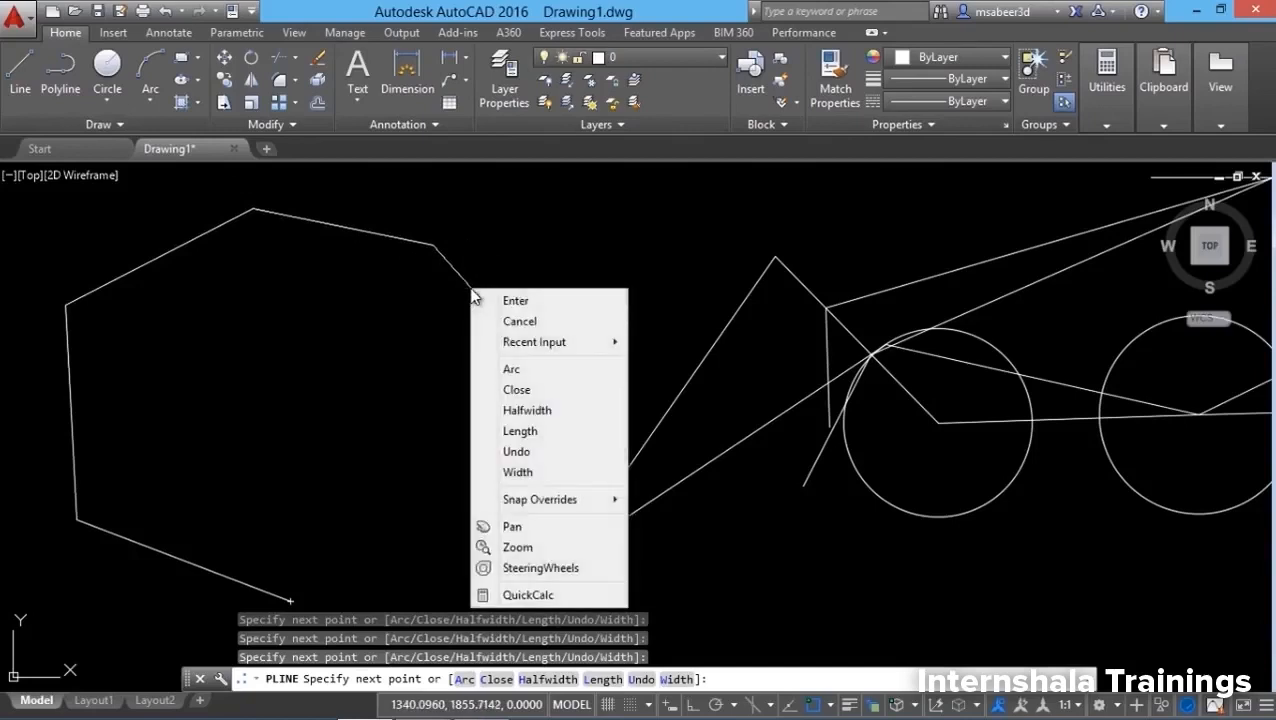
click(513, 370)
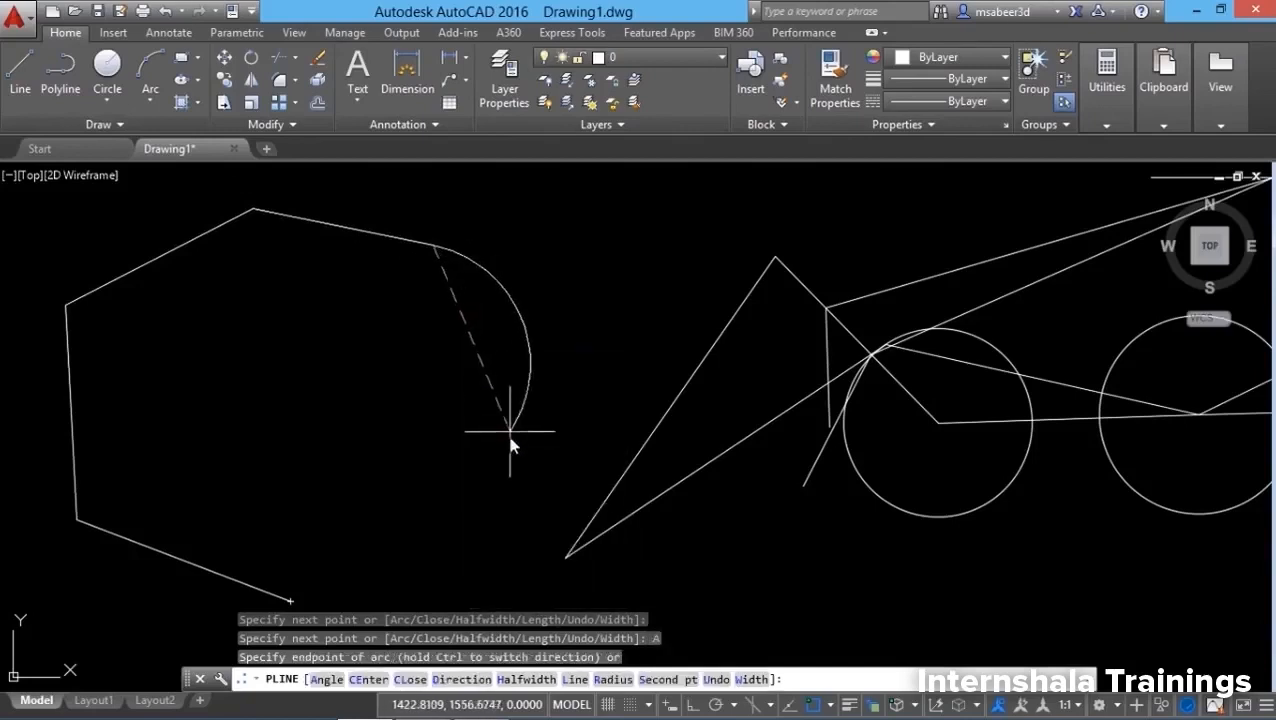
click(470, 476)
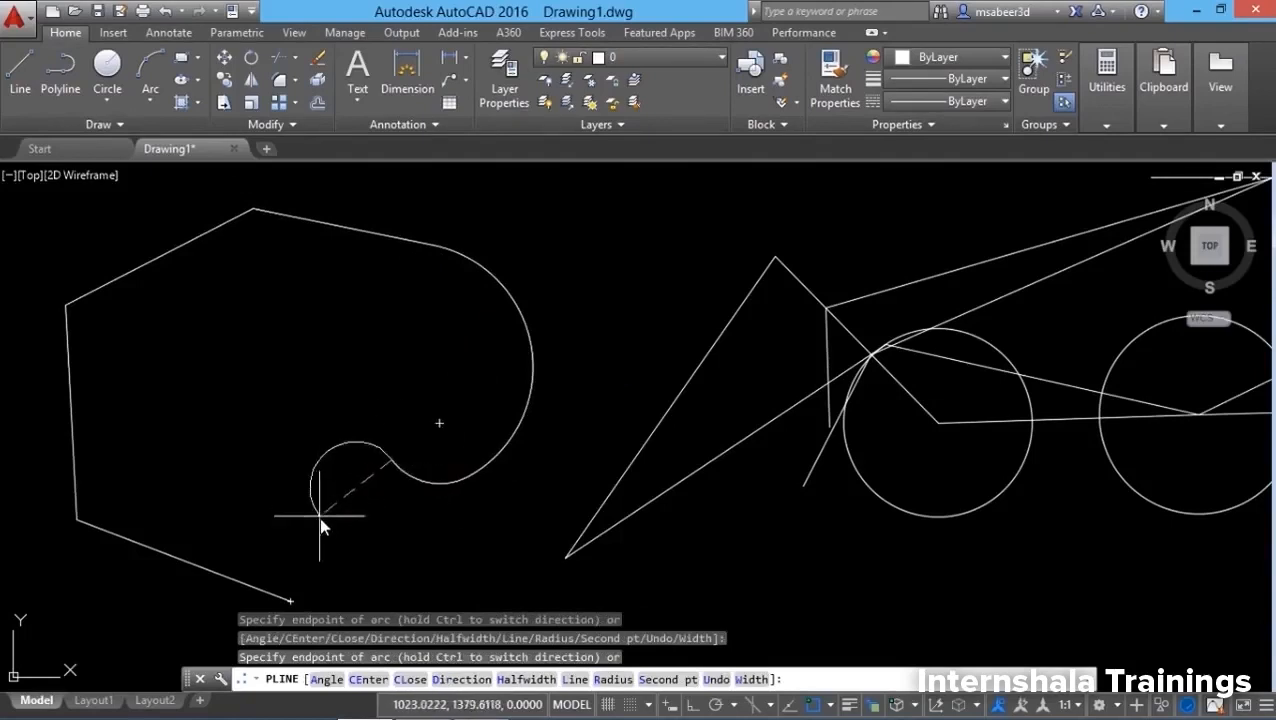
right_click(349, 521)
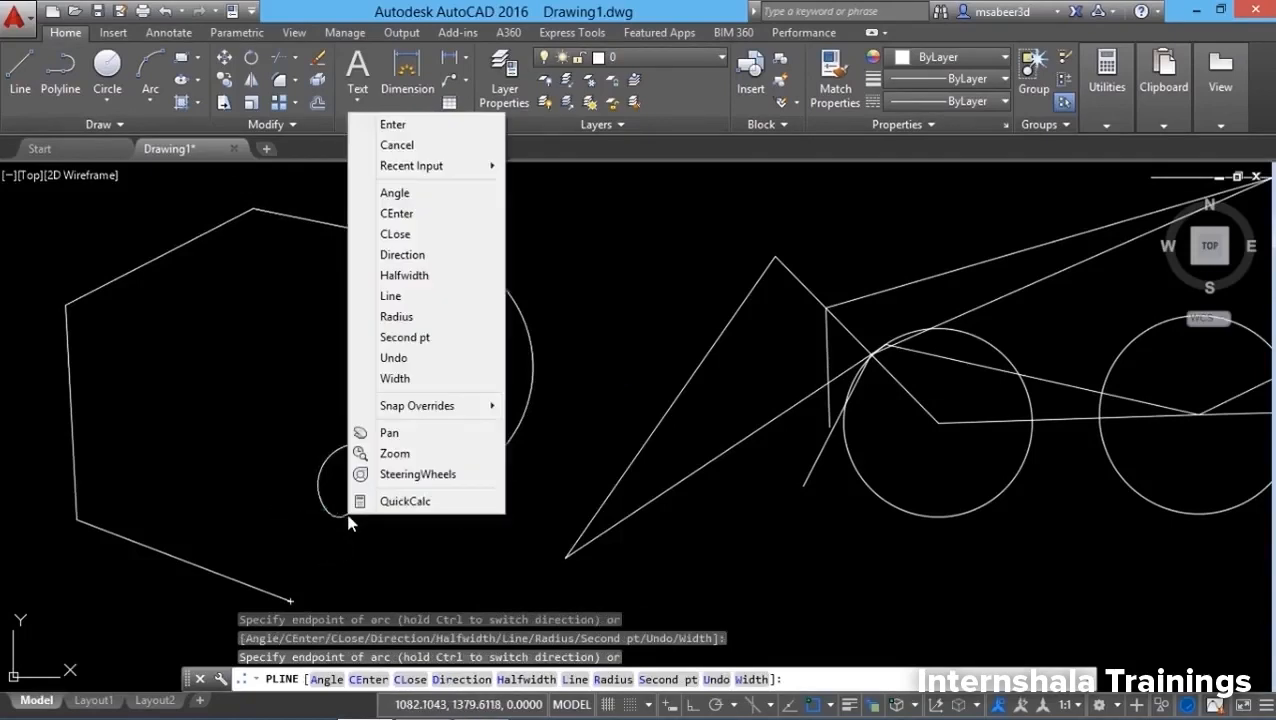
click(395, 296)
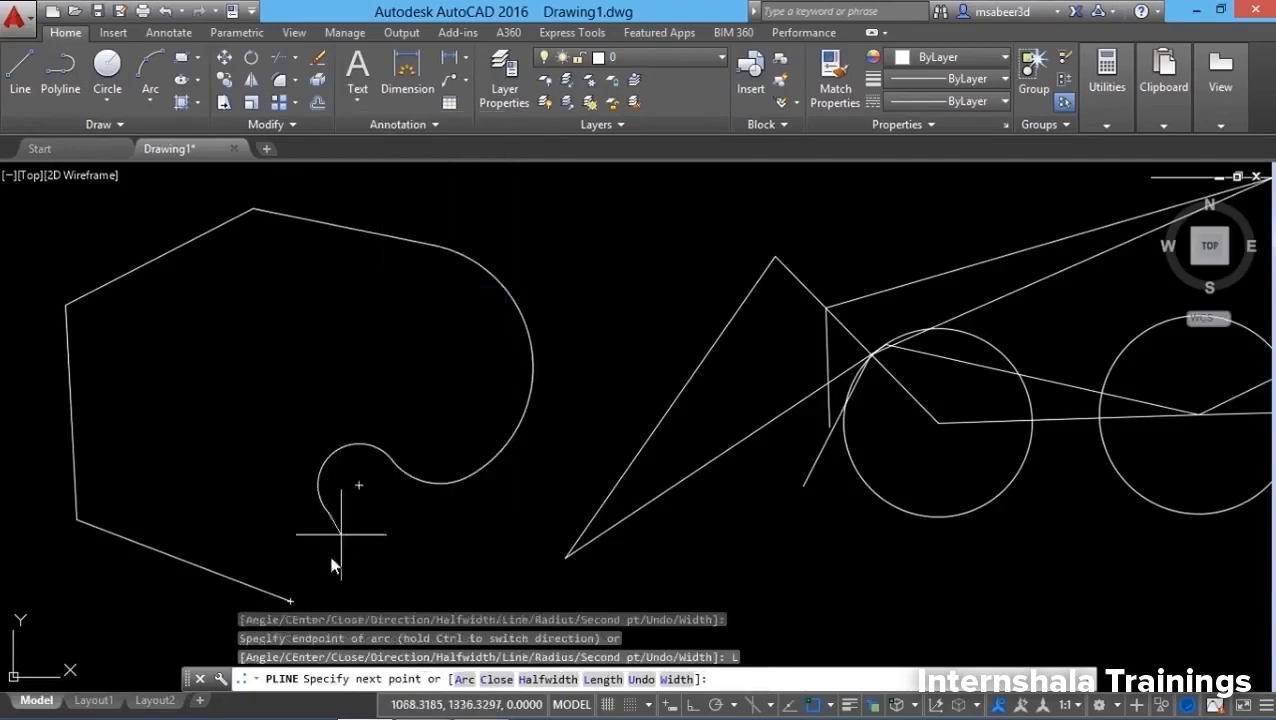
click(292, 601)
key(Return)
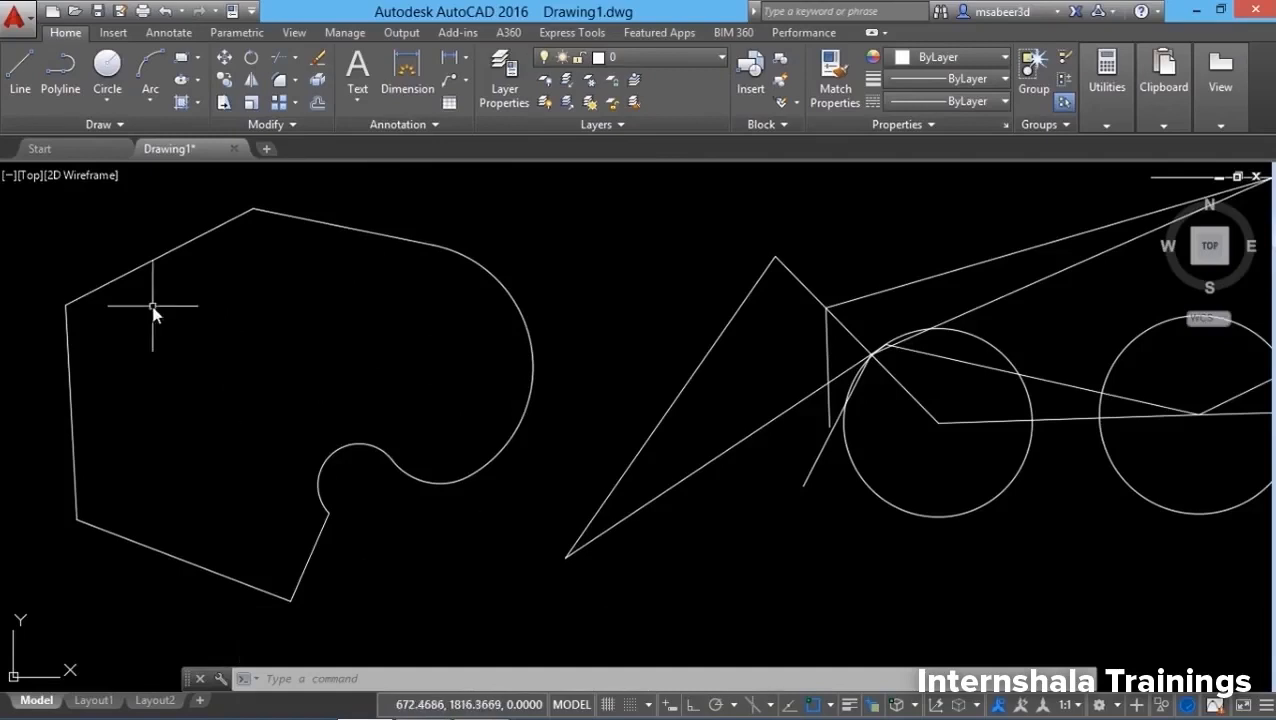
Place a point object inside the closed polyline with the Multiple Points command.
click(120, 125)
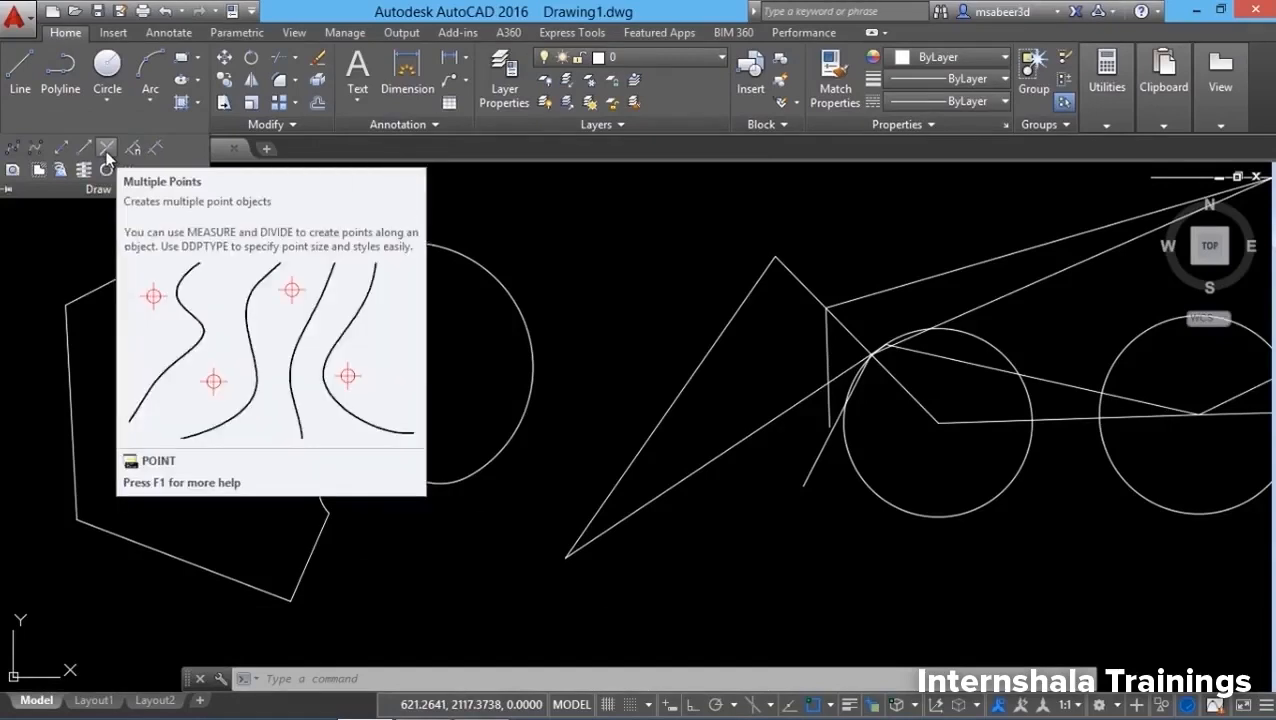
click(106, 151)
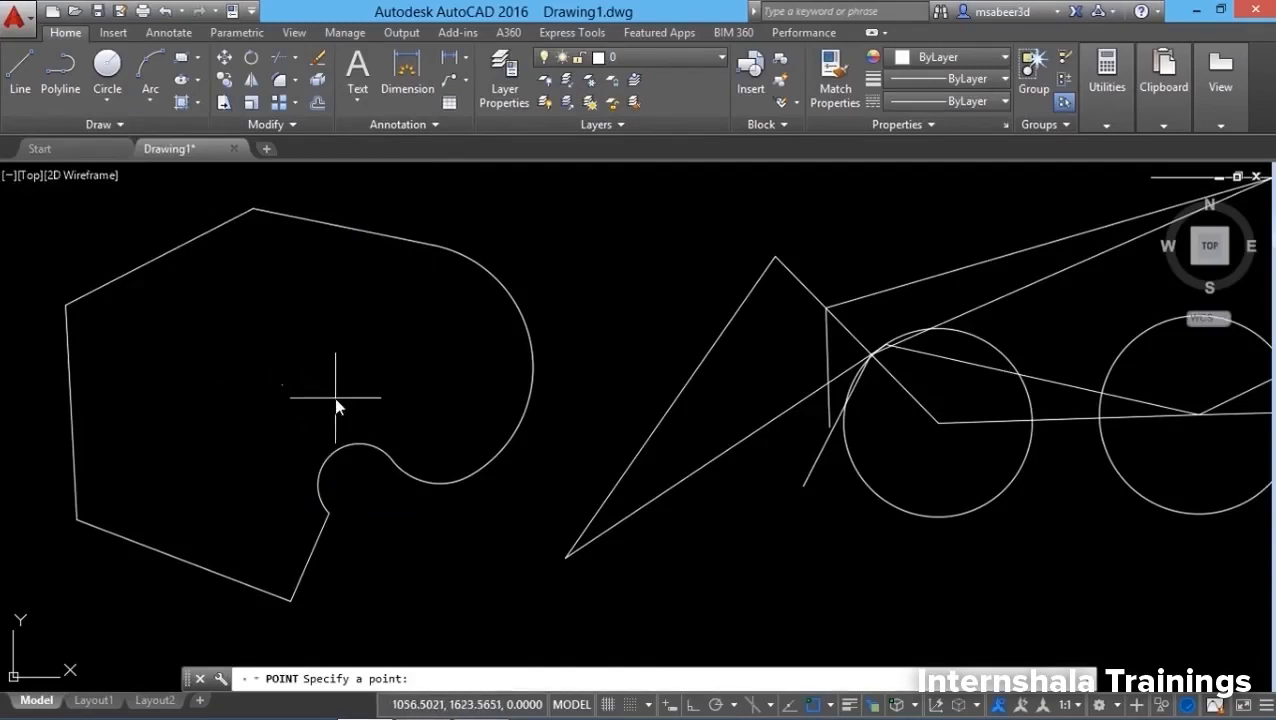
key(Escape)
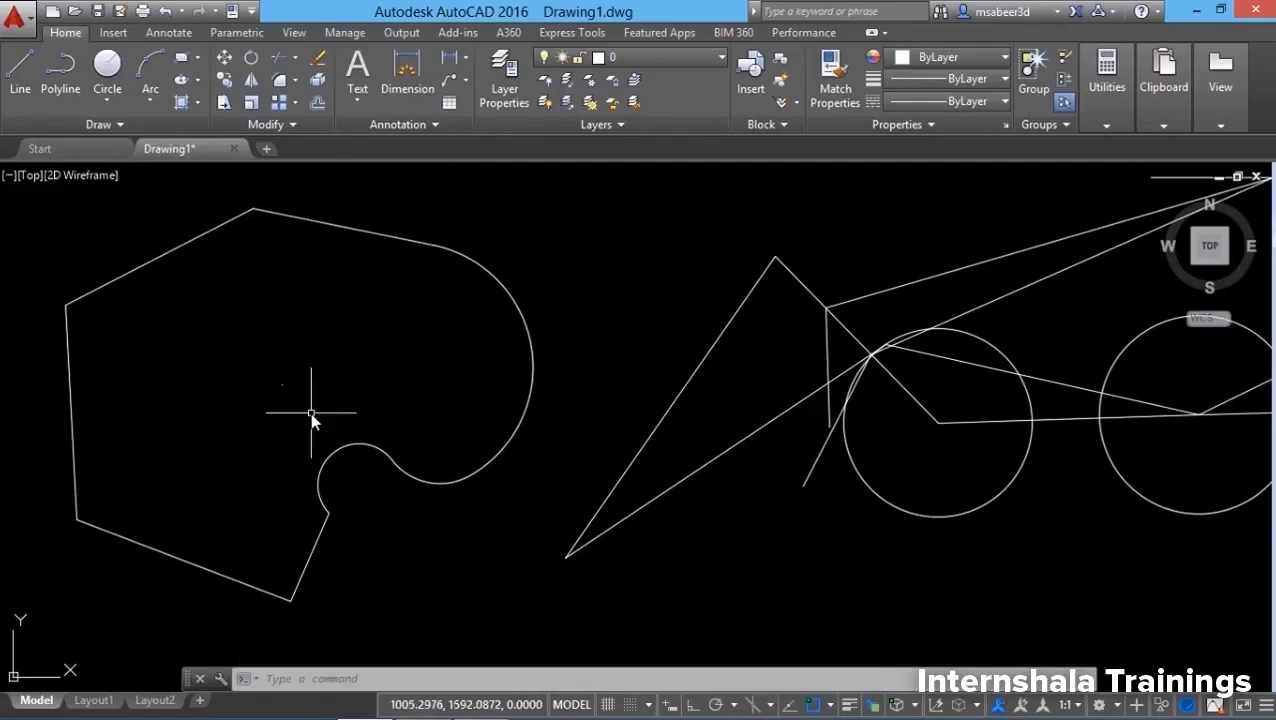
Set the point style to the X marker using DDPTYPE.
text(DDp)
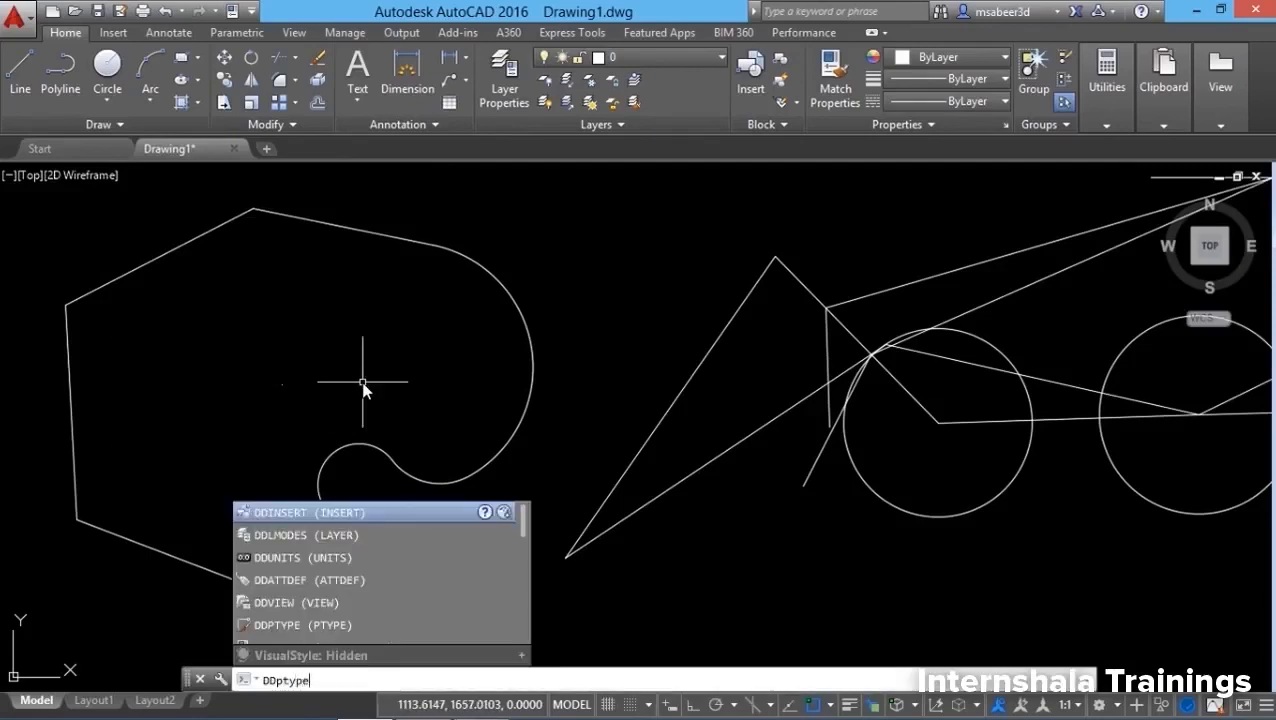
text(type)
key(Return)
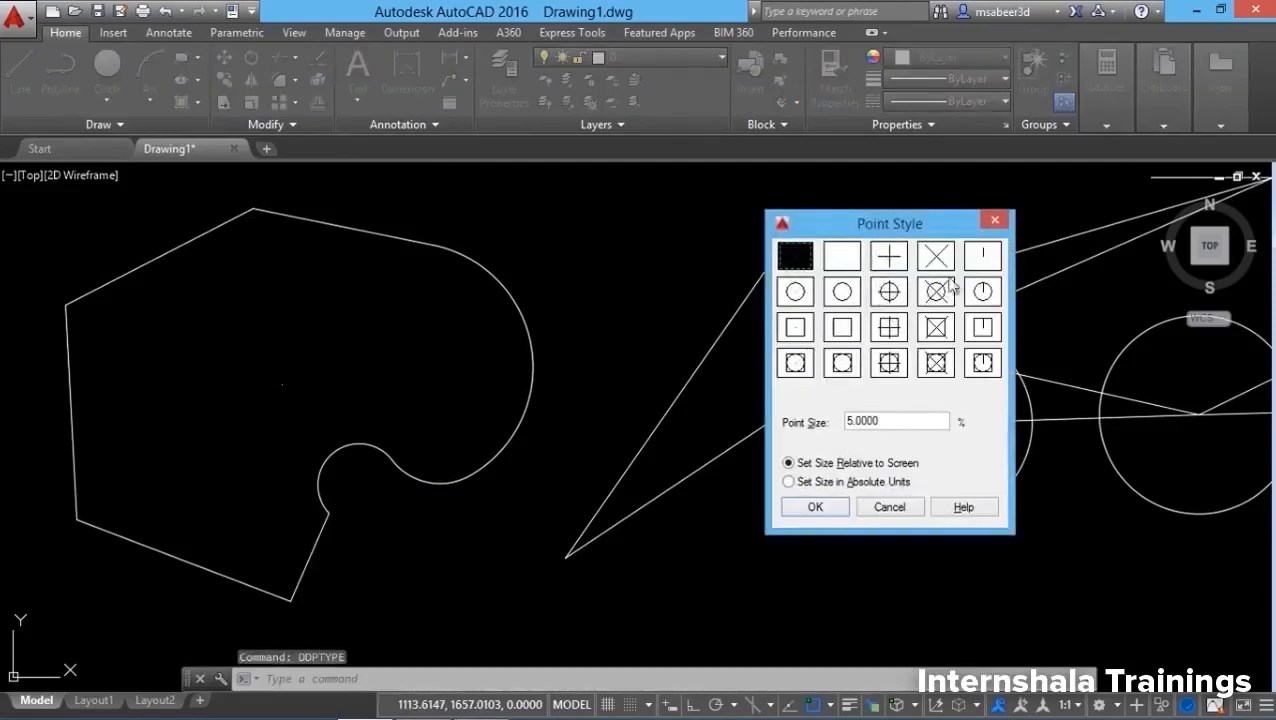
click(936, 257)
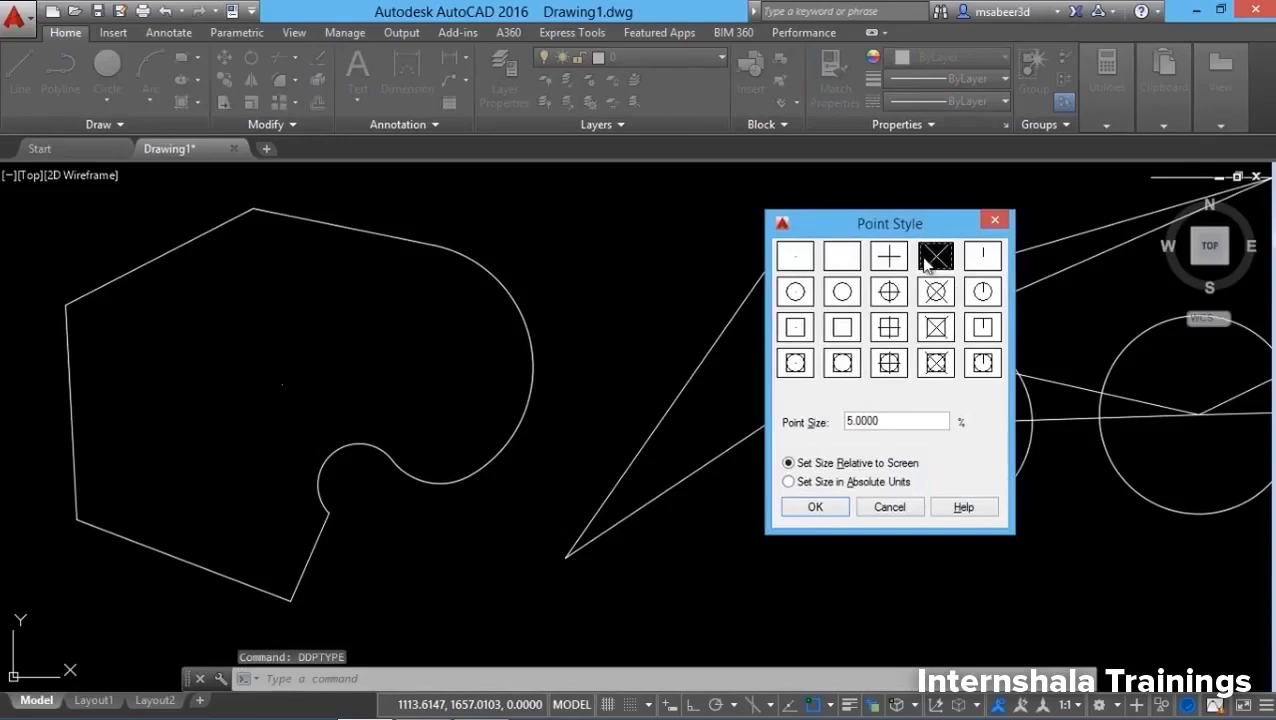
click(816, 510)
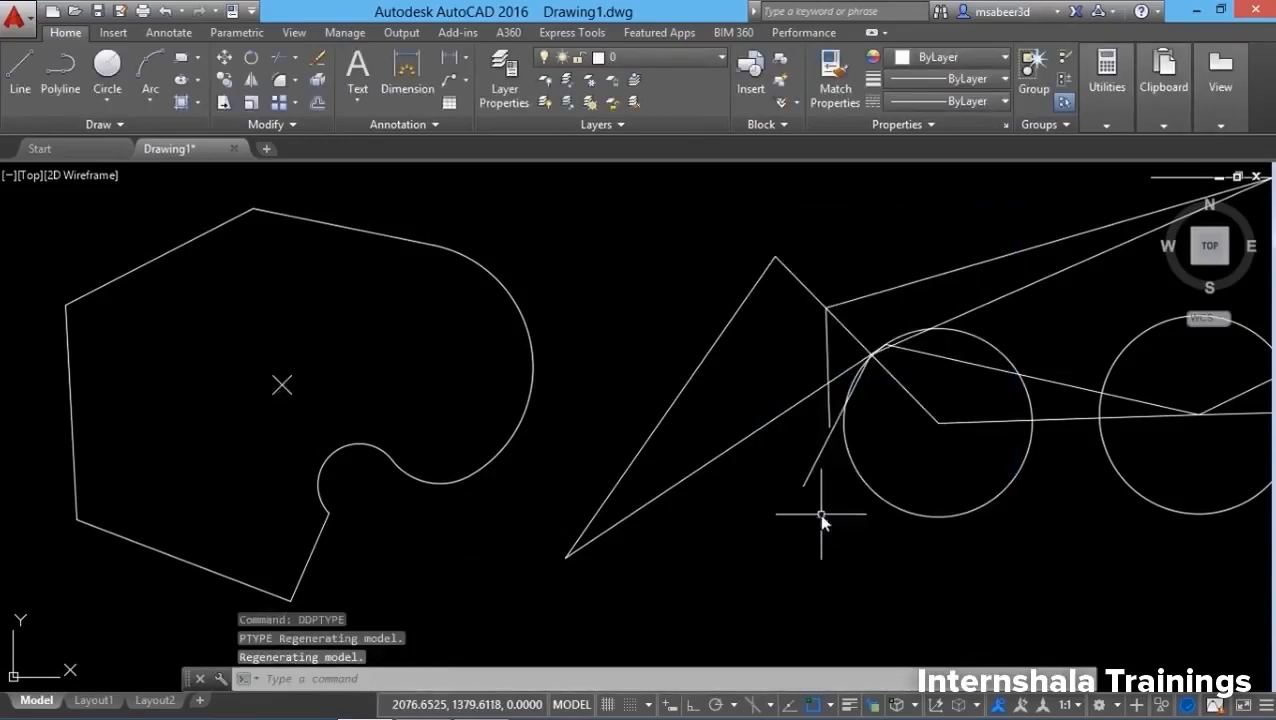
click(351, 361)
Enable the Node object snap, start a line, and turn off the Geometric Center snap.
click(829, 704)
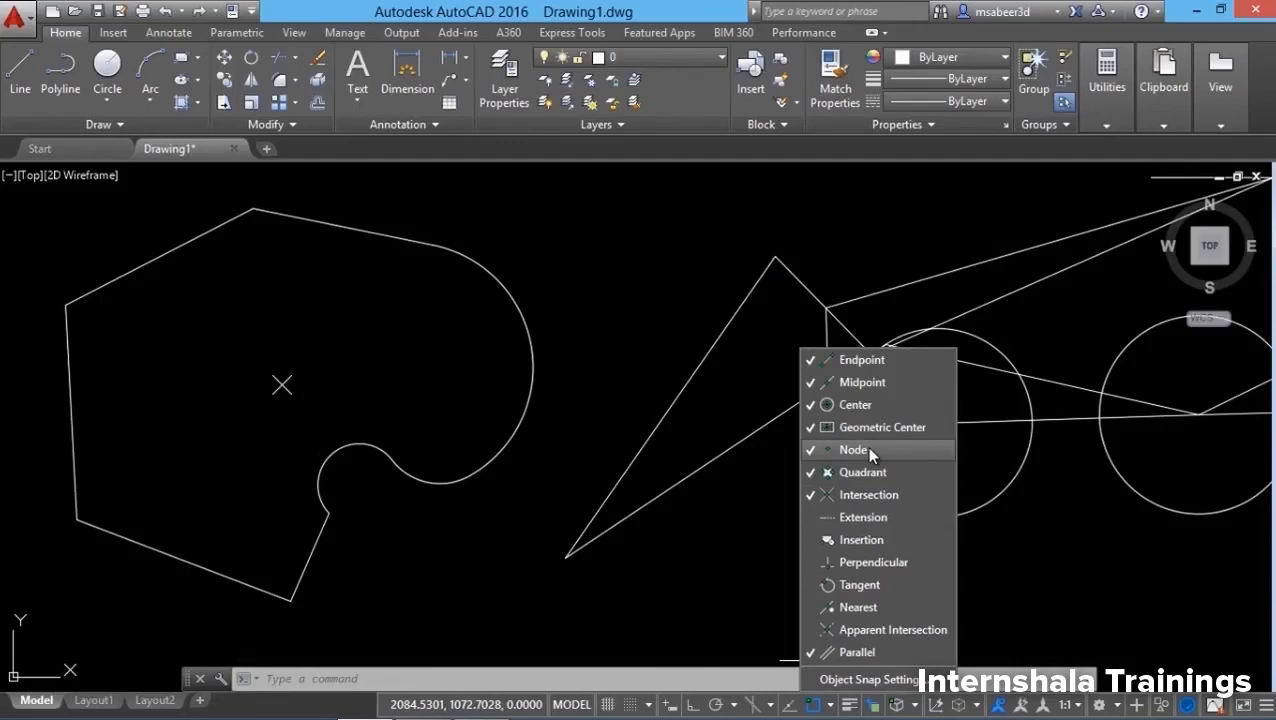
click(869, 453)
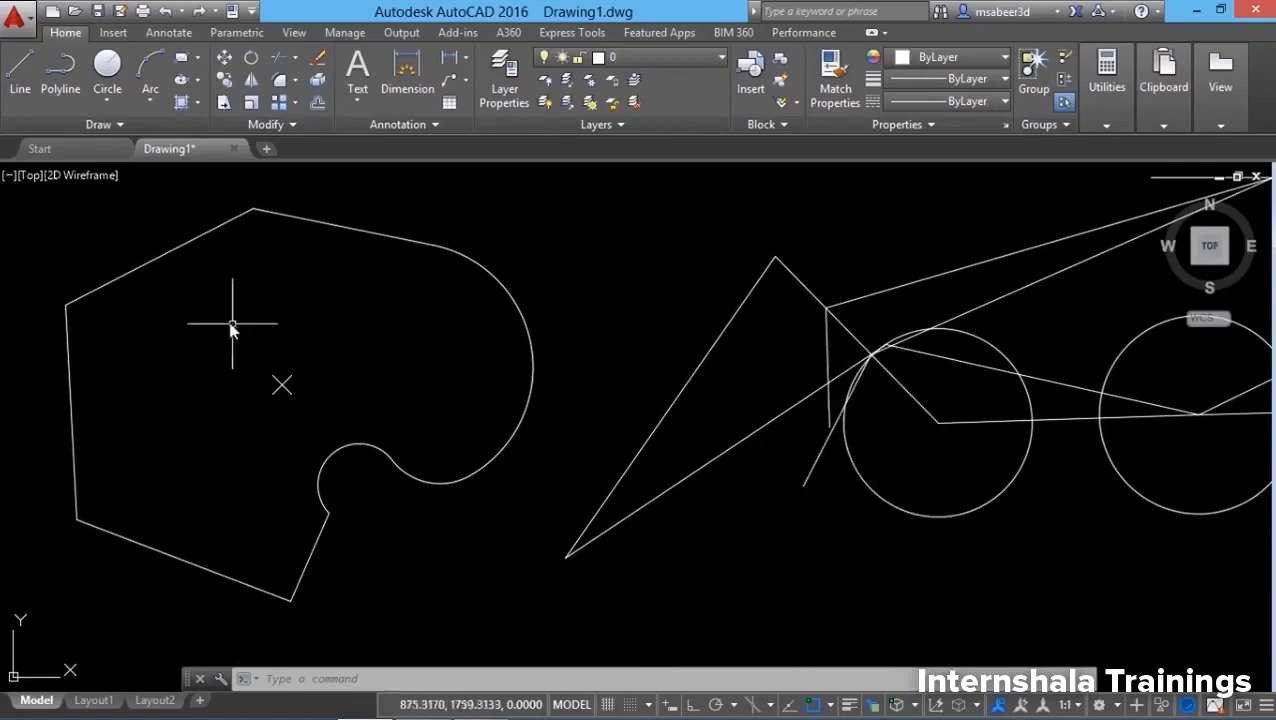
click(27, 94)
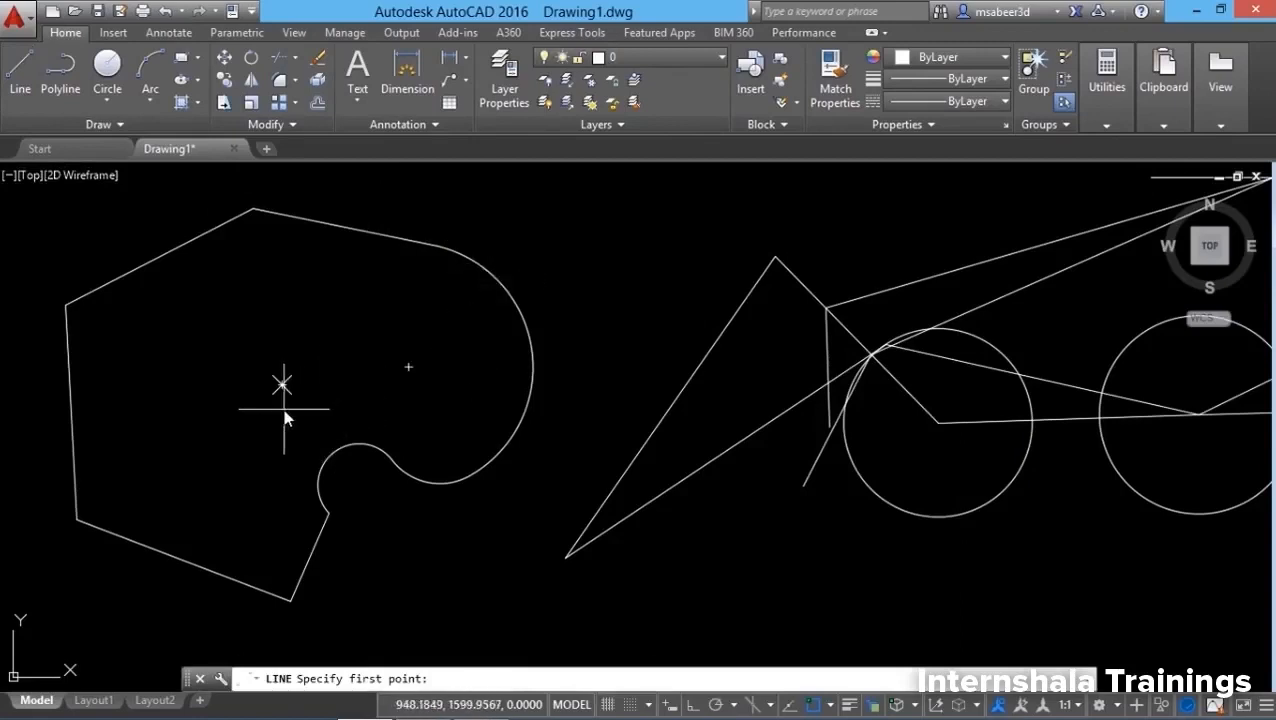
click(830, 708)
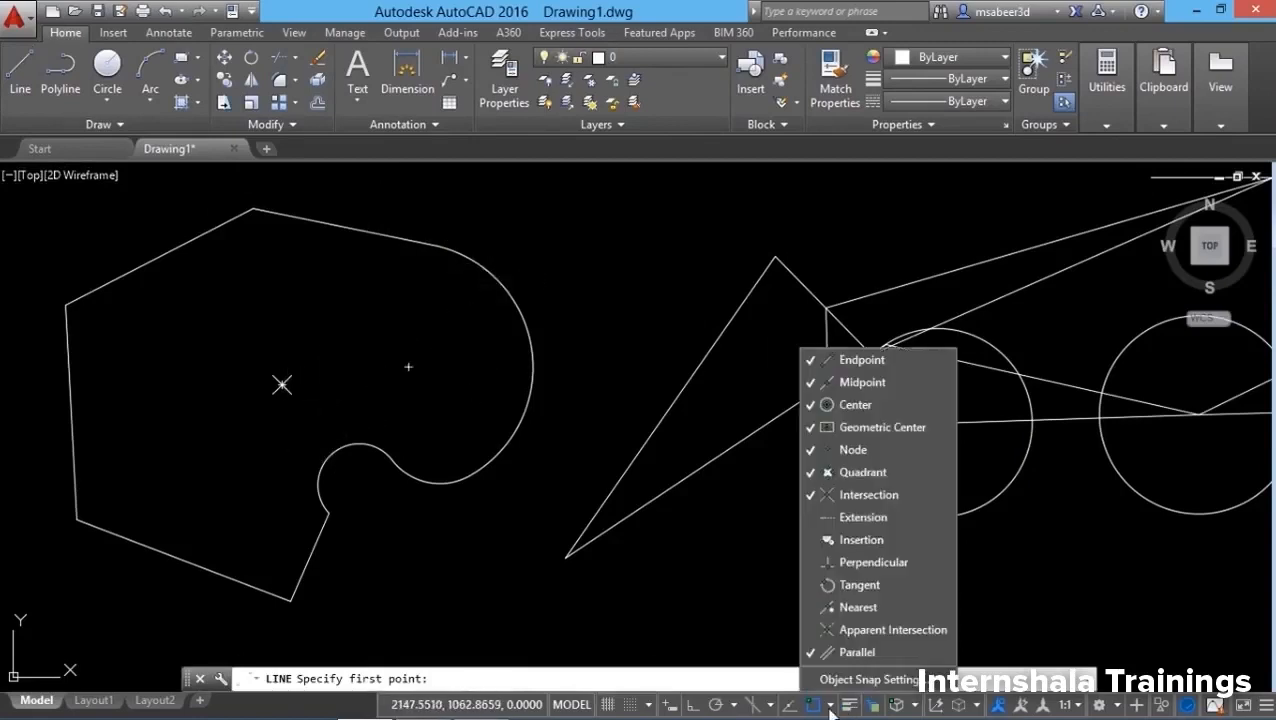
click(860, 427)
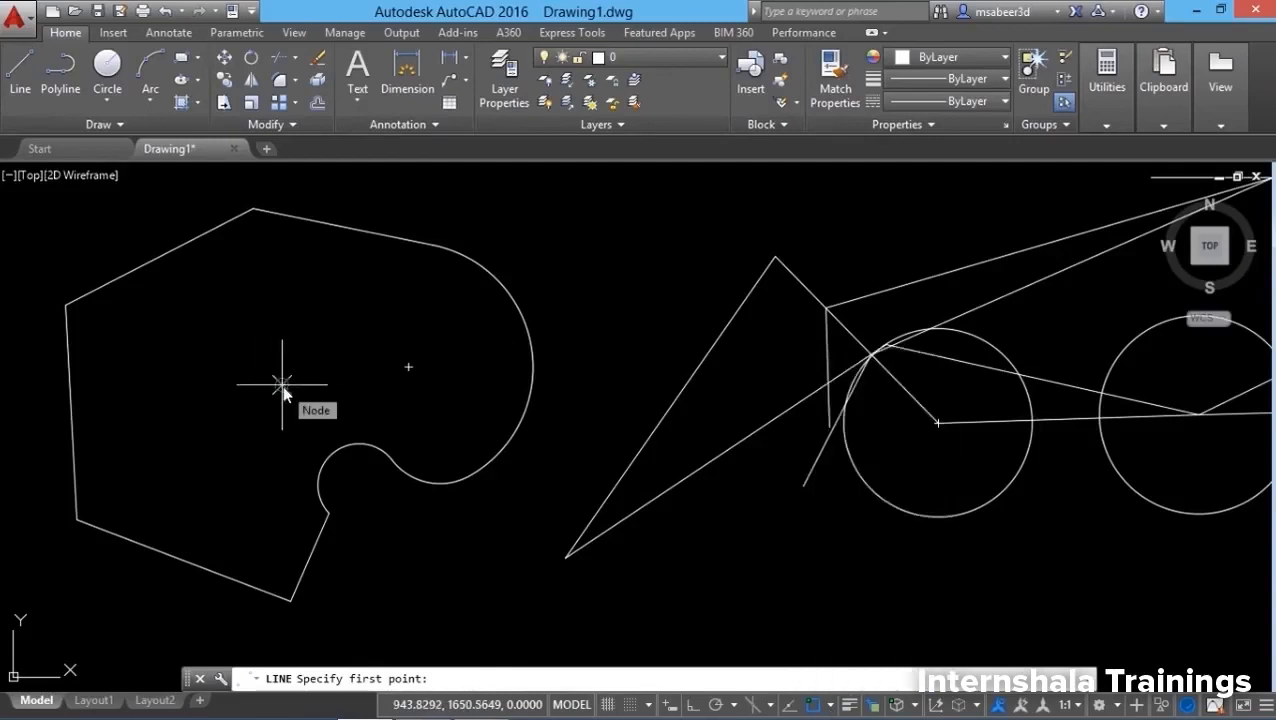
Draw the line from the point object's node to the center of the polyline's large arc.
click(284, 392)
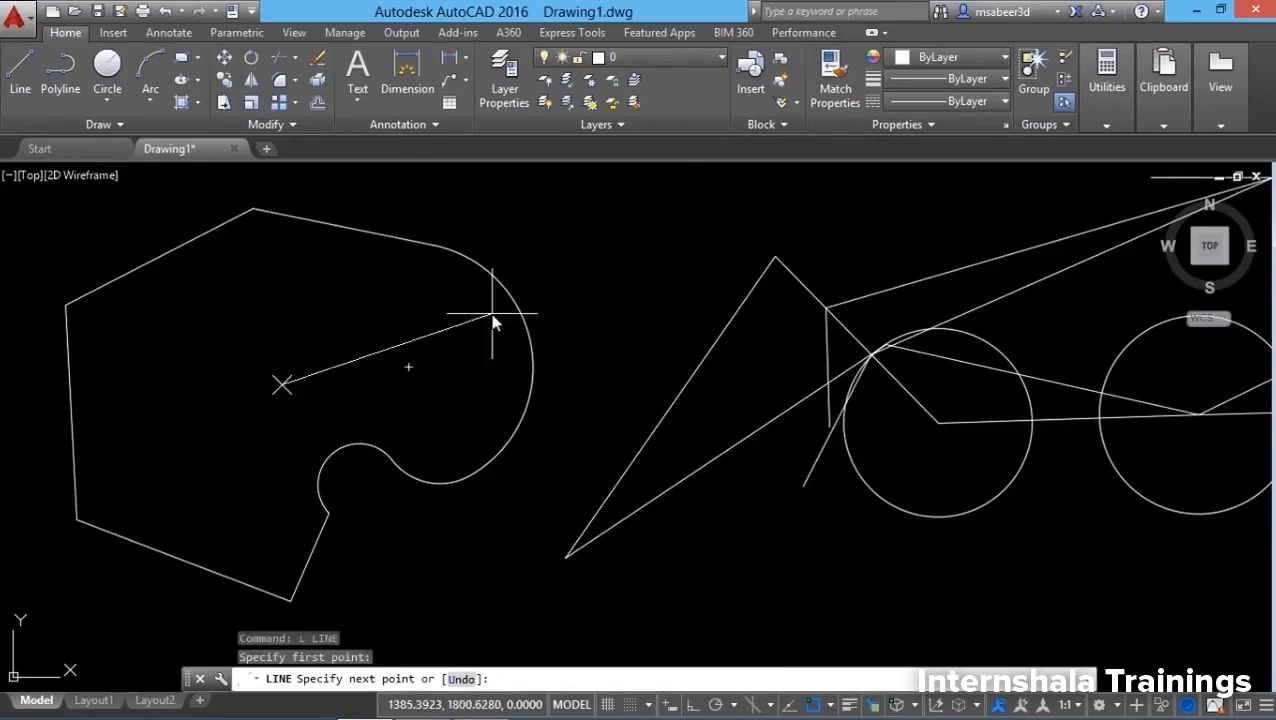
click(404, 367)
key(Escape)
Enable the Extension object snap.
click(831, 705)
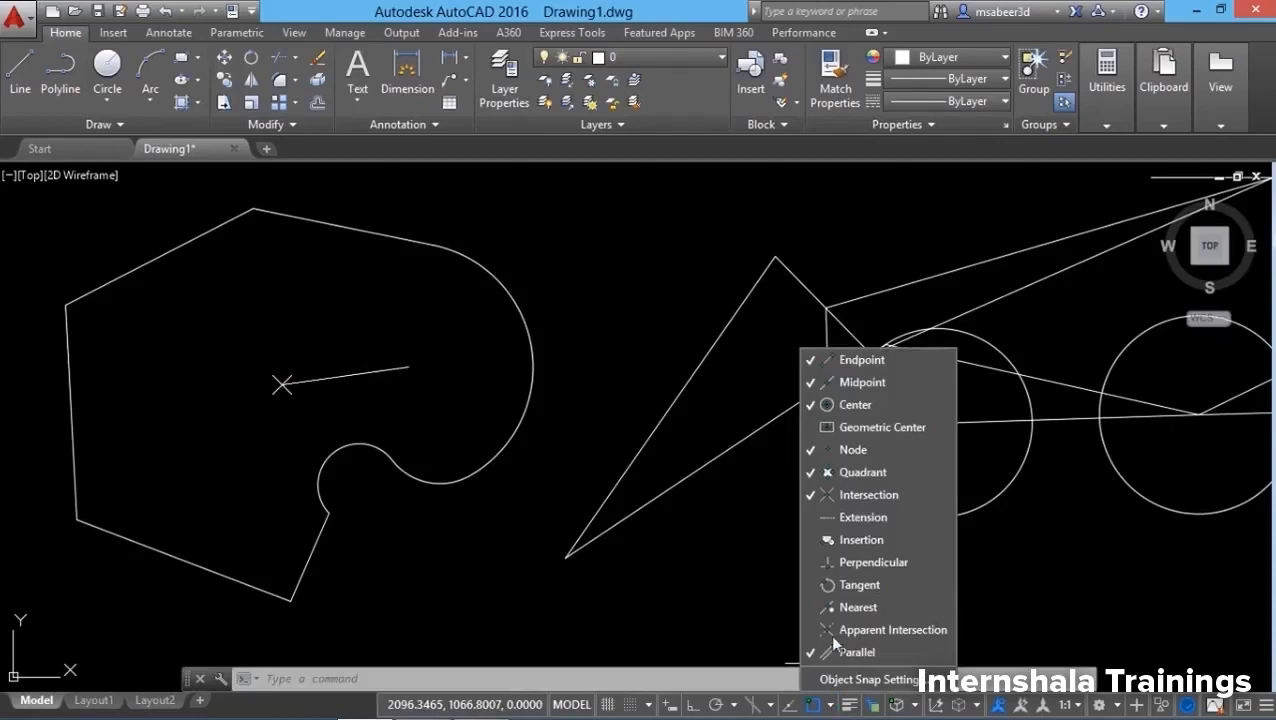
click(856, 516)
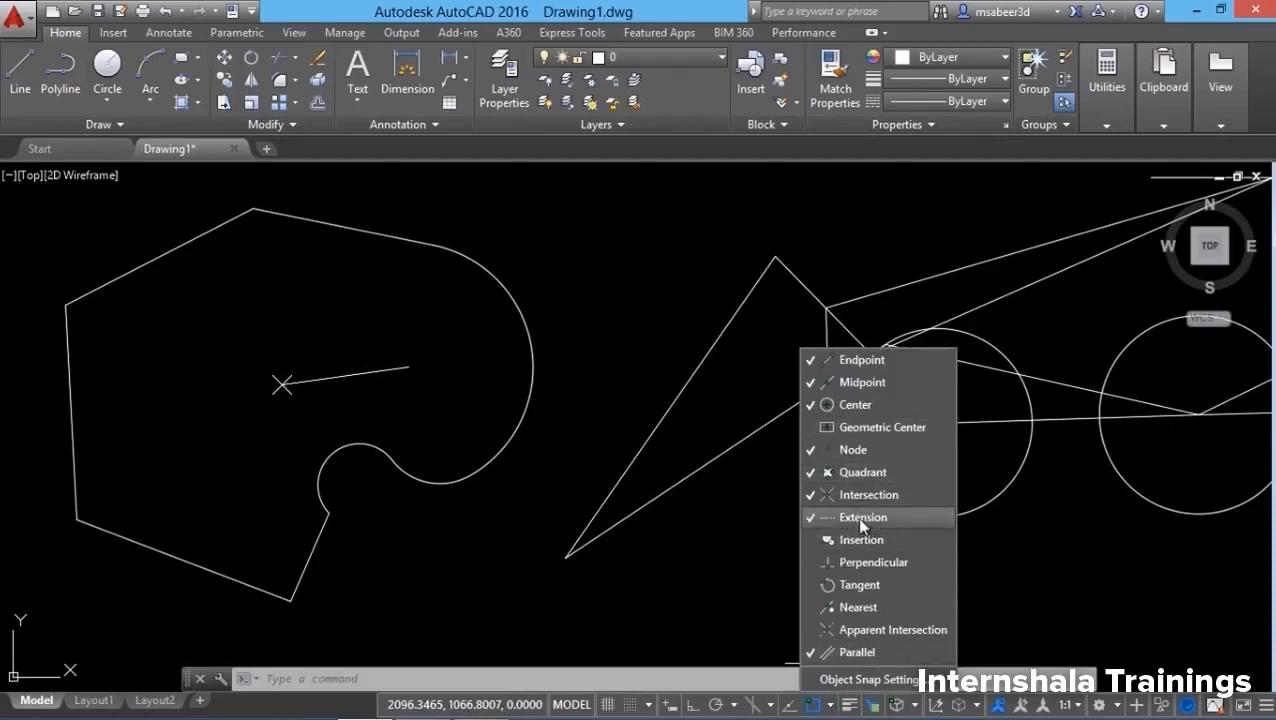
click(712, 549)
Erase the irregular polyline together with the point object and the line inside it.
click(507, 562)
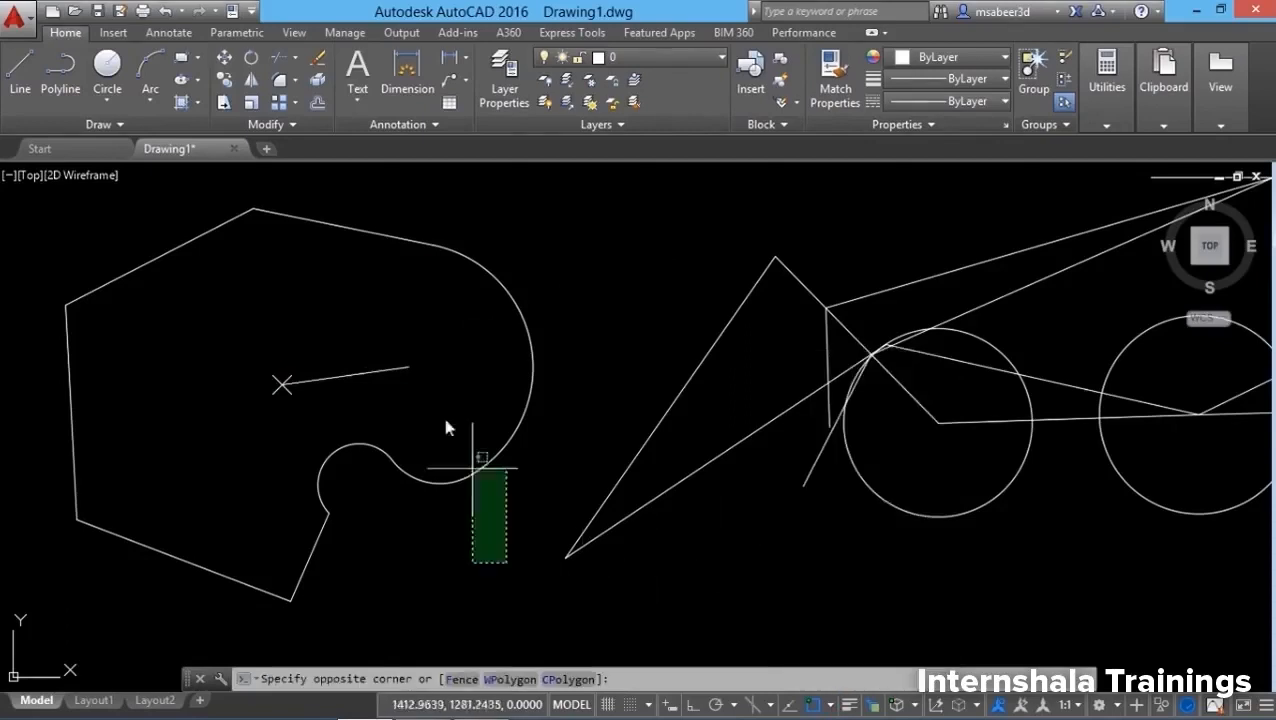
click(105, 237)
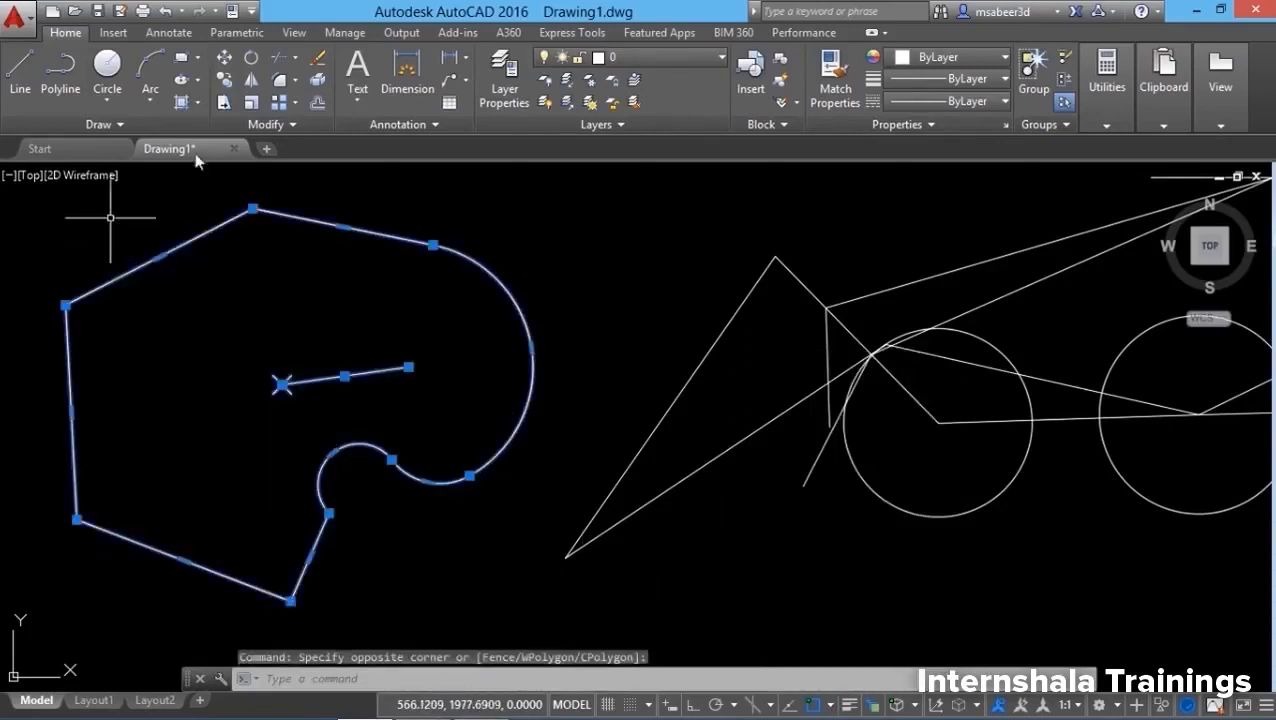
click(317, 59)
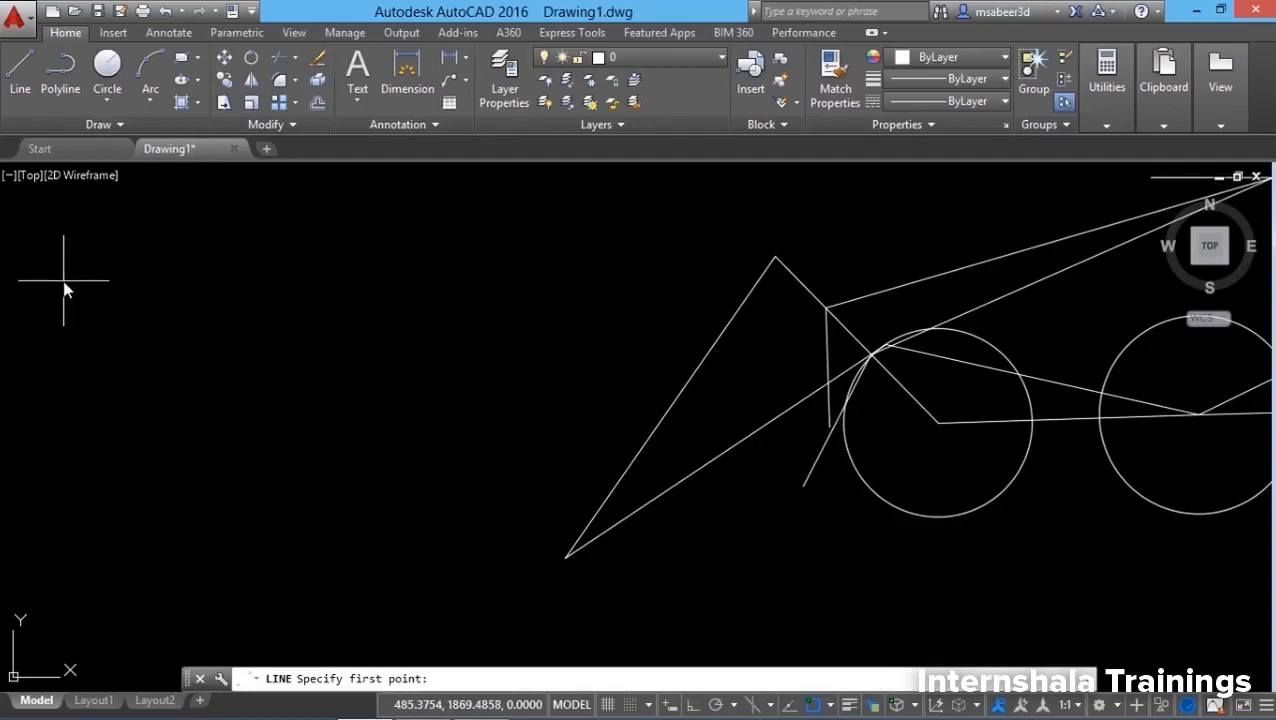
Draw a single horizontal line in the cleared area beyond the triangle with Ortho on.
click(50, 270)
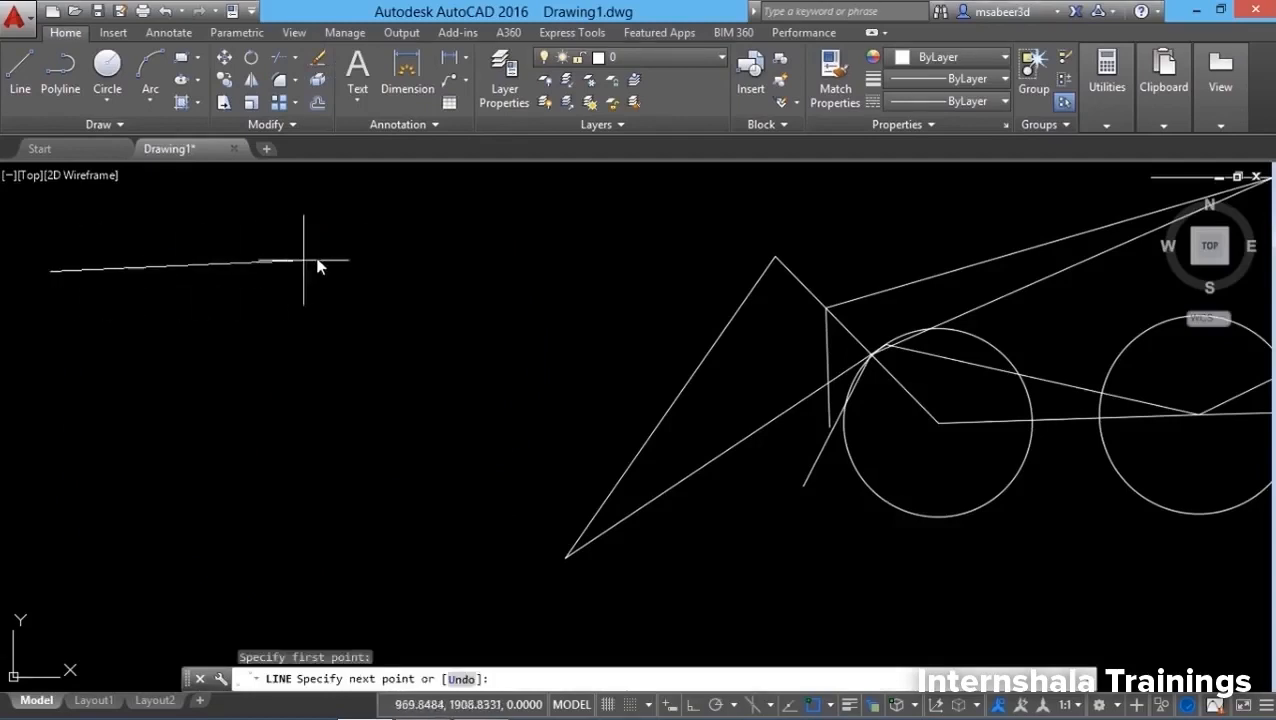
key(F8)
click(346, 295)
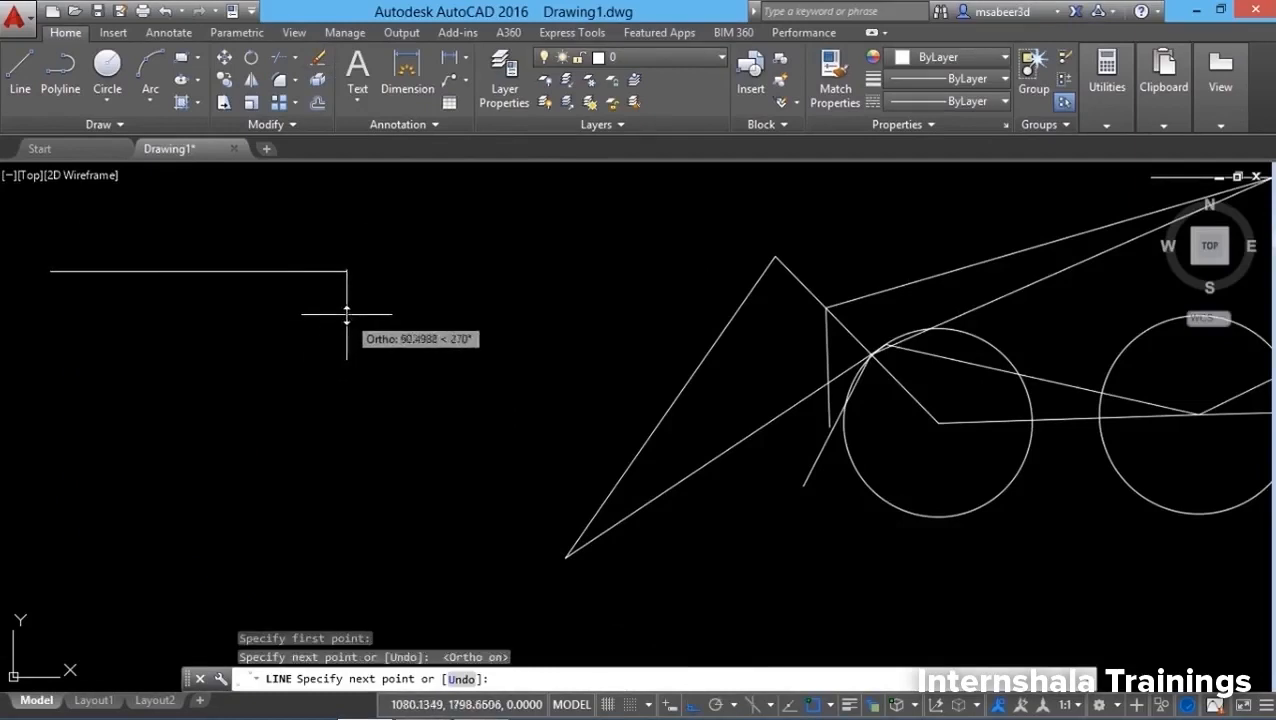
key(Return)
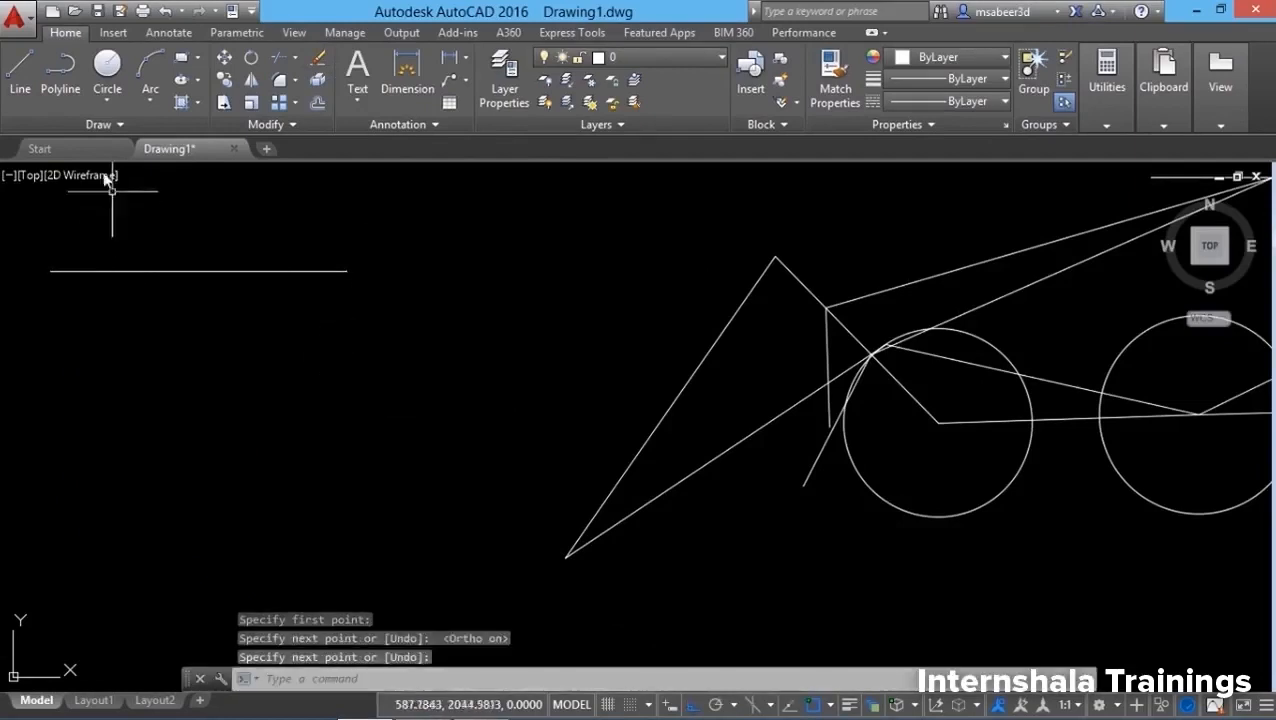
Draw a three-point arc below the horizontal line, curving up toward the triangle.
click(153, 94)
click(172, 128)
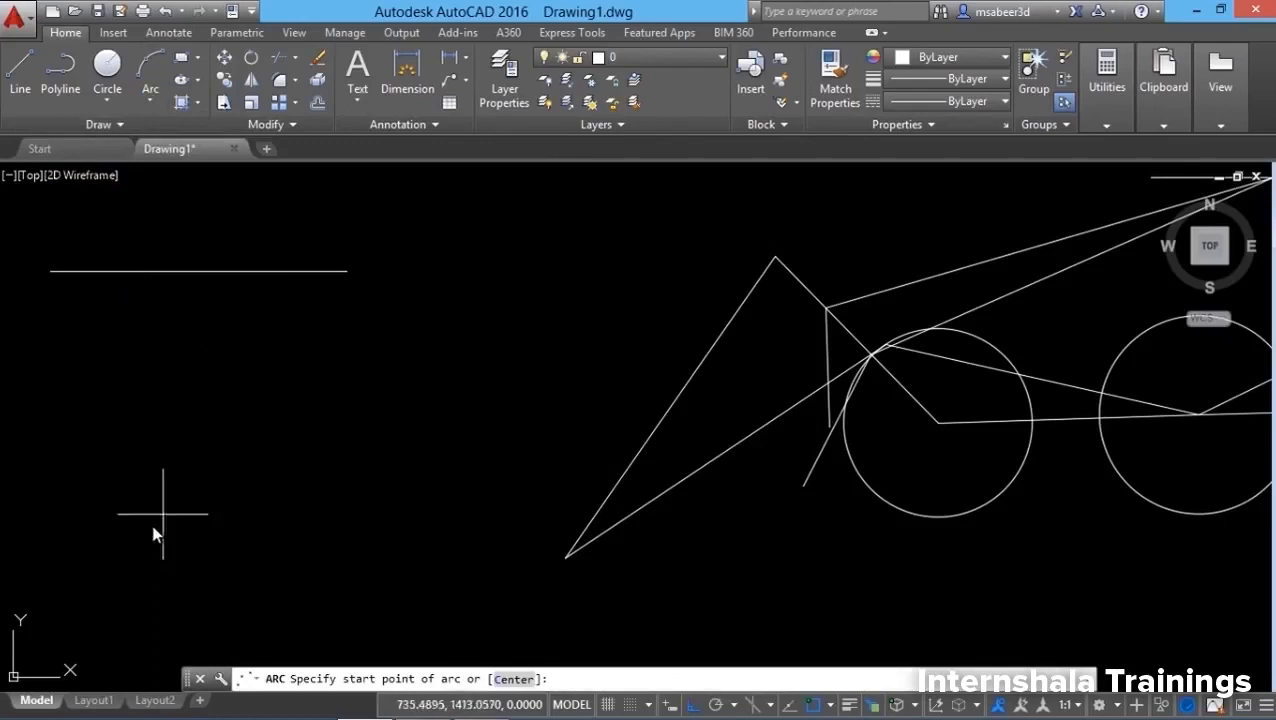
click(122, 553)
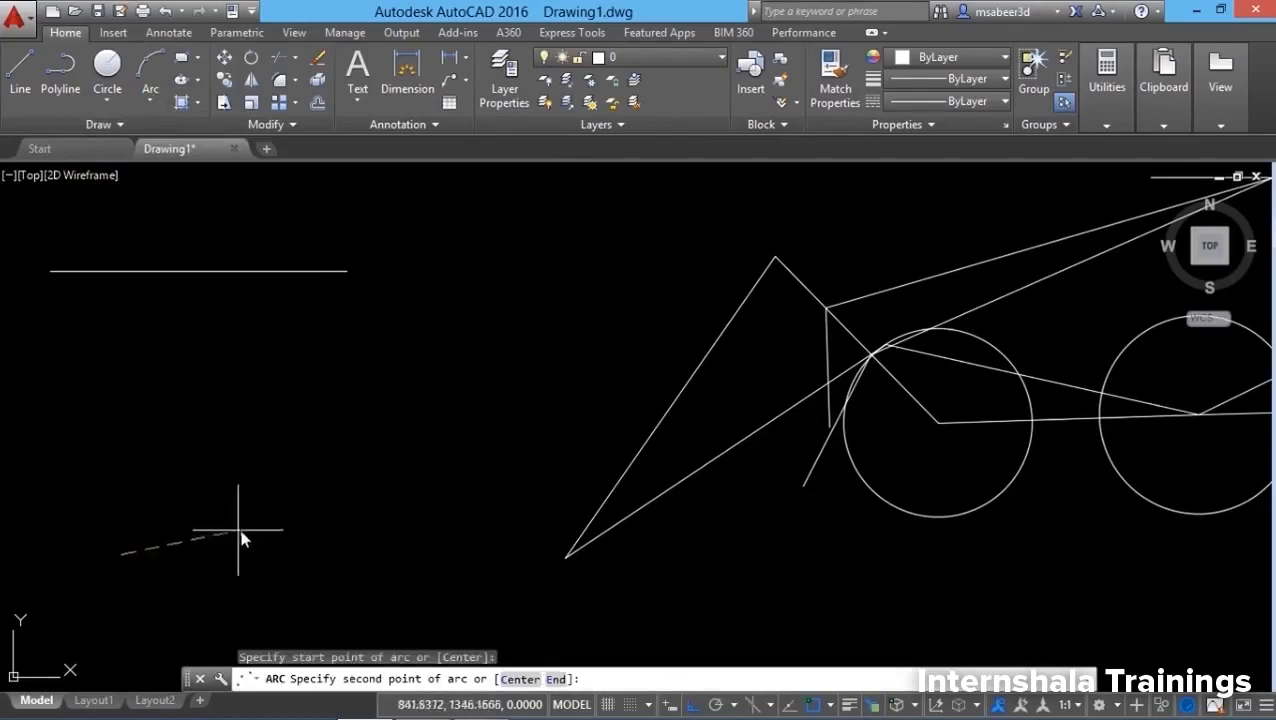
click(278, 512)
click(370, 425)
key(Return)
key(Escape)
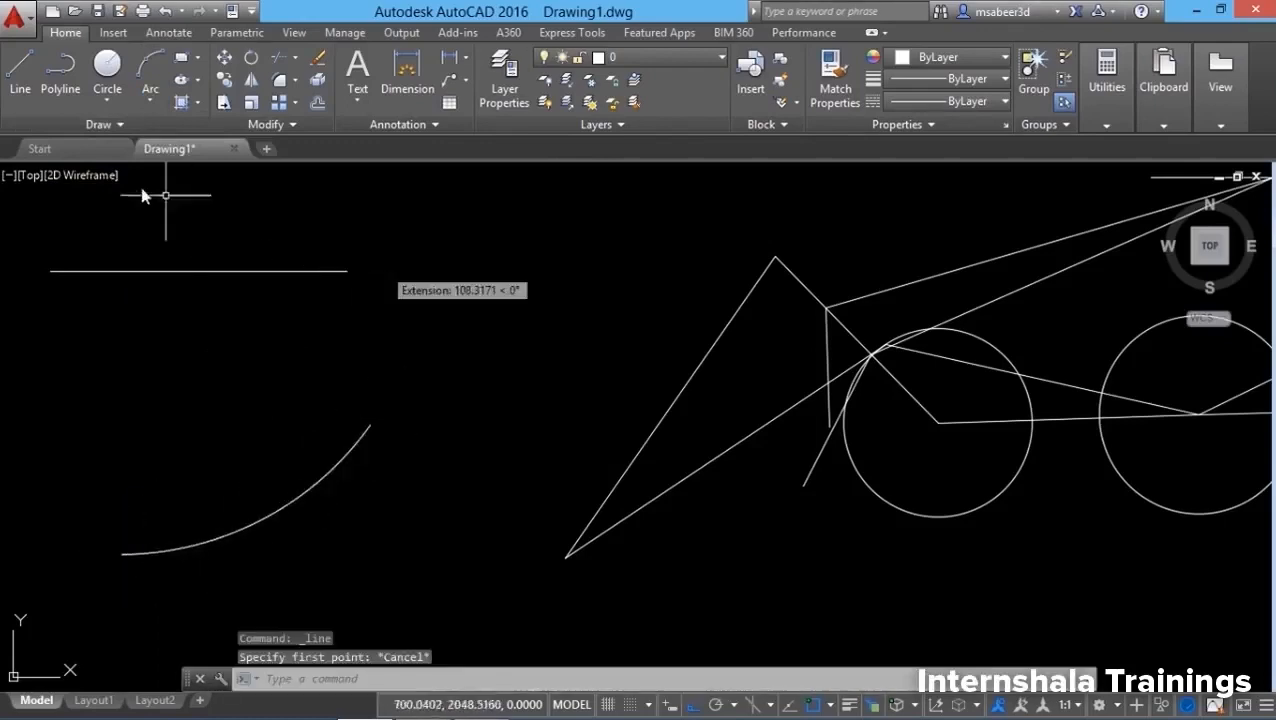
click(20, 92)
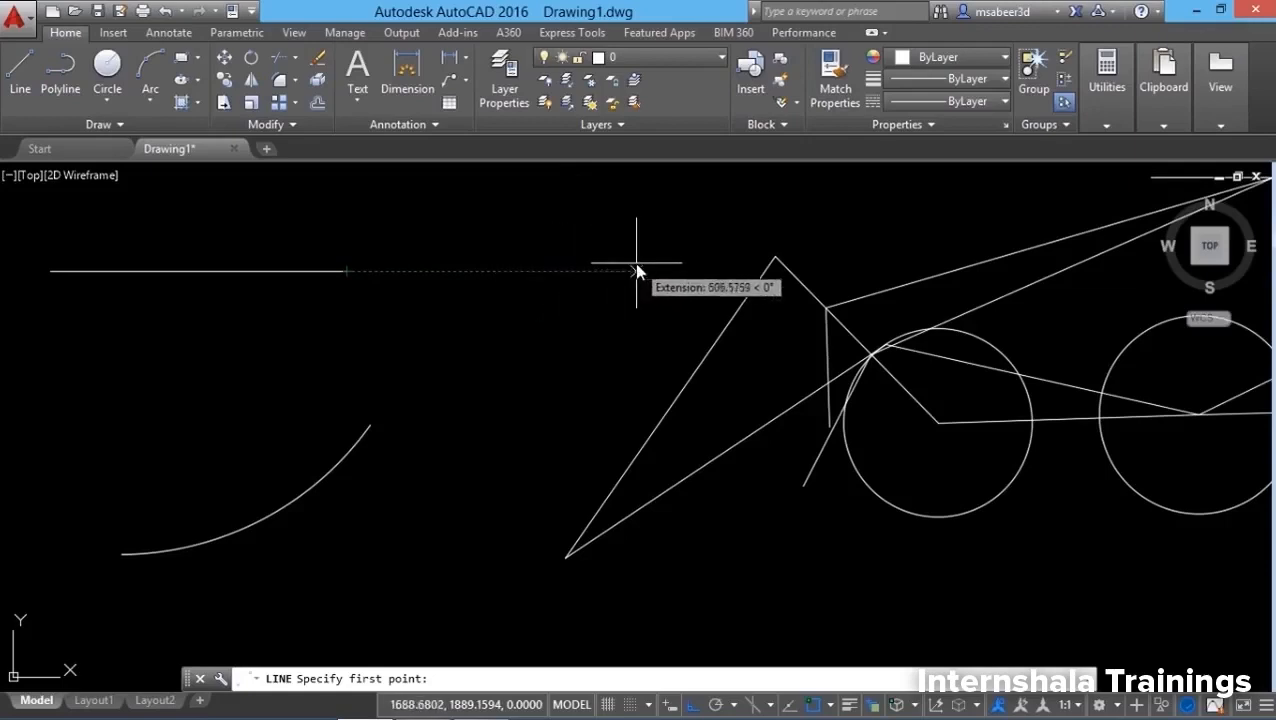
click(507, 270)
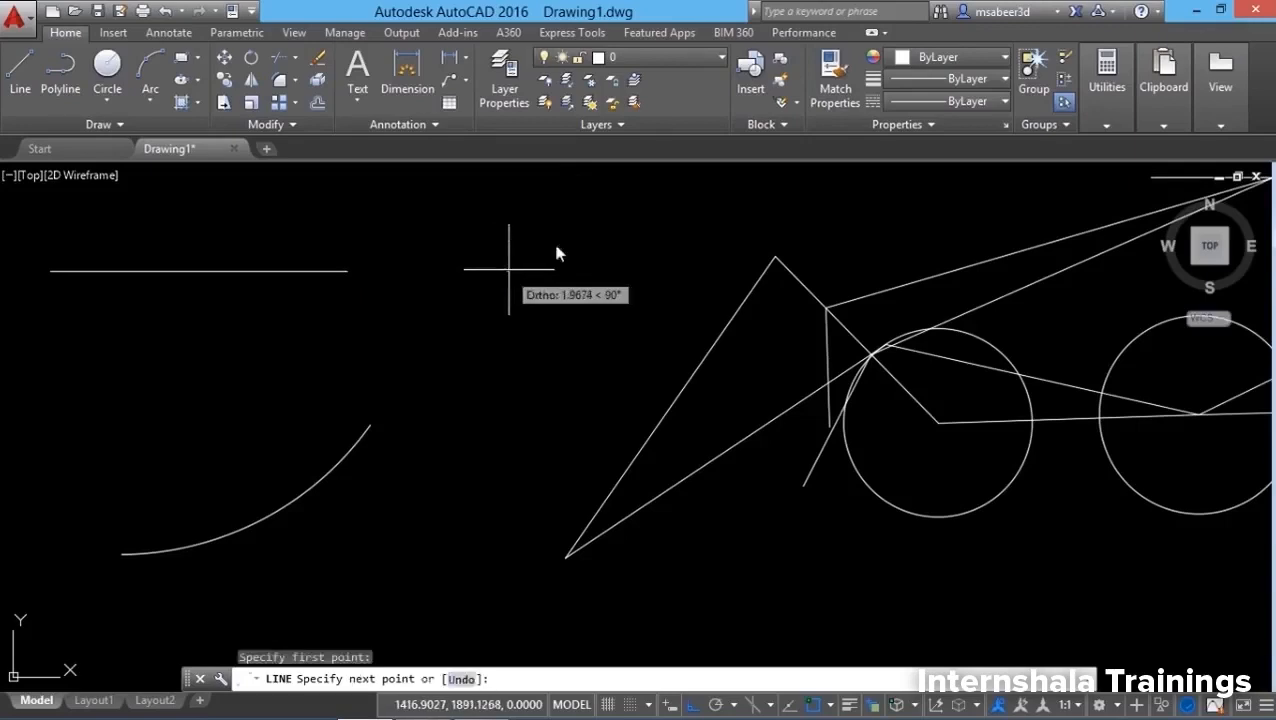
key(Escape)
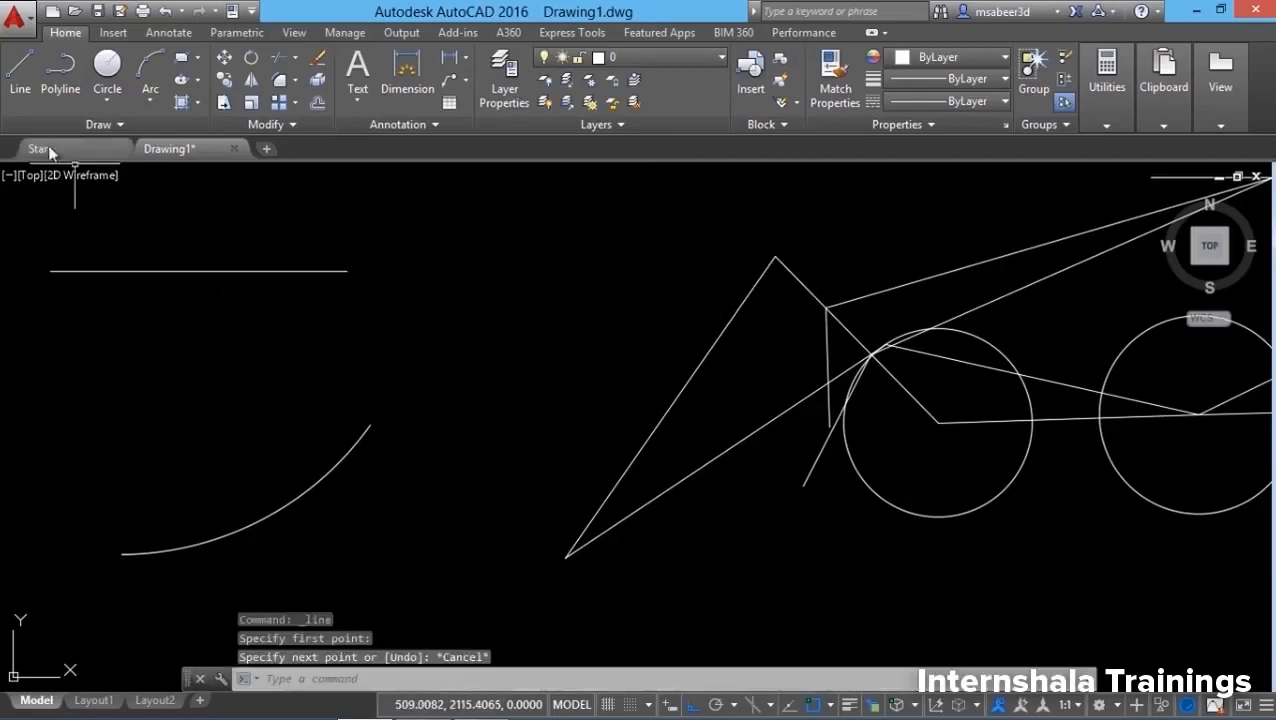
Draw a short horizontal line toward the triangle, starting where the extensions of the horizontal line and the arc intersect.
key(Return)
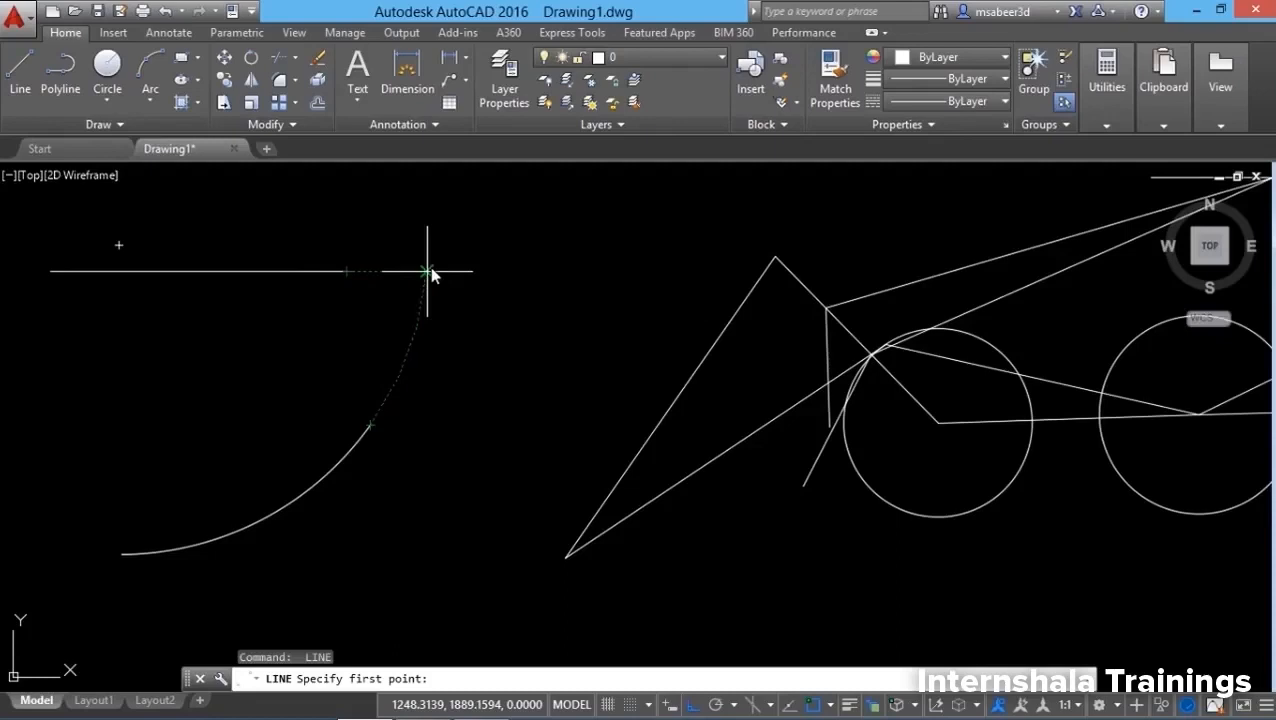
click(427, 271)
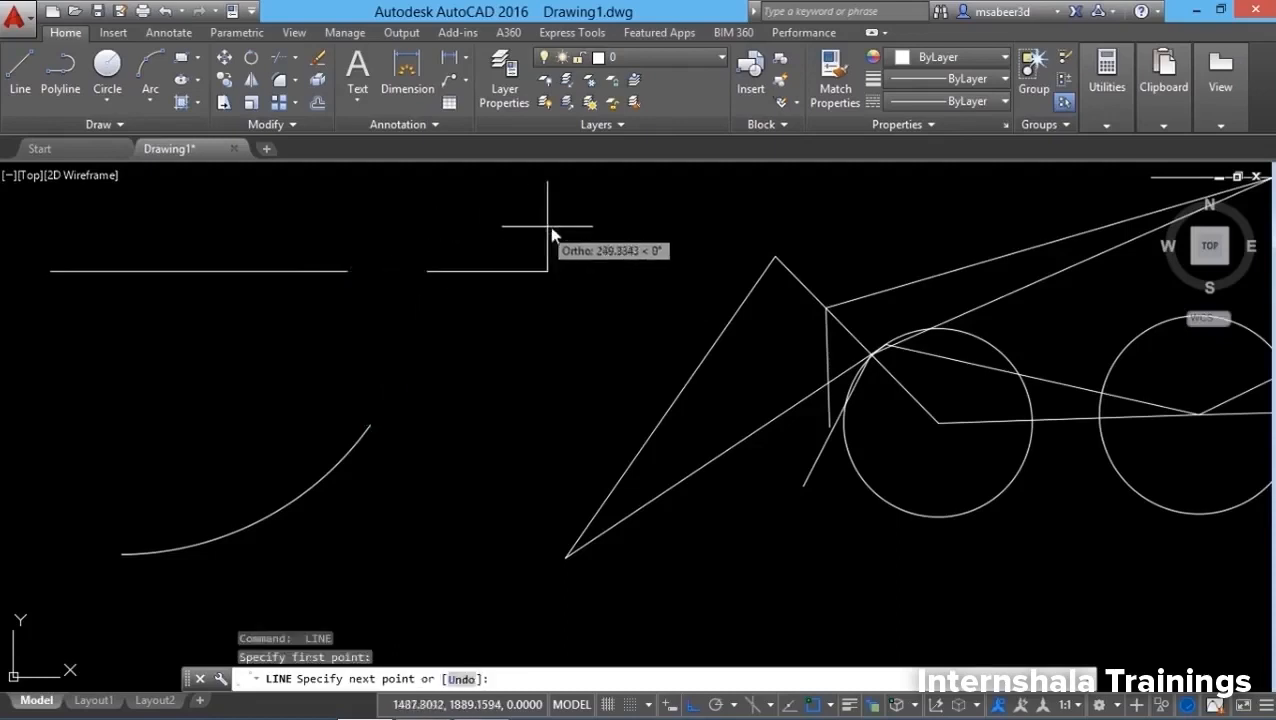
click(570, 294)
key(Escape)
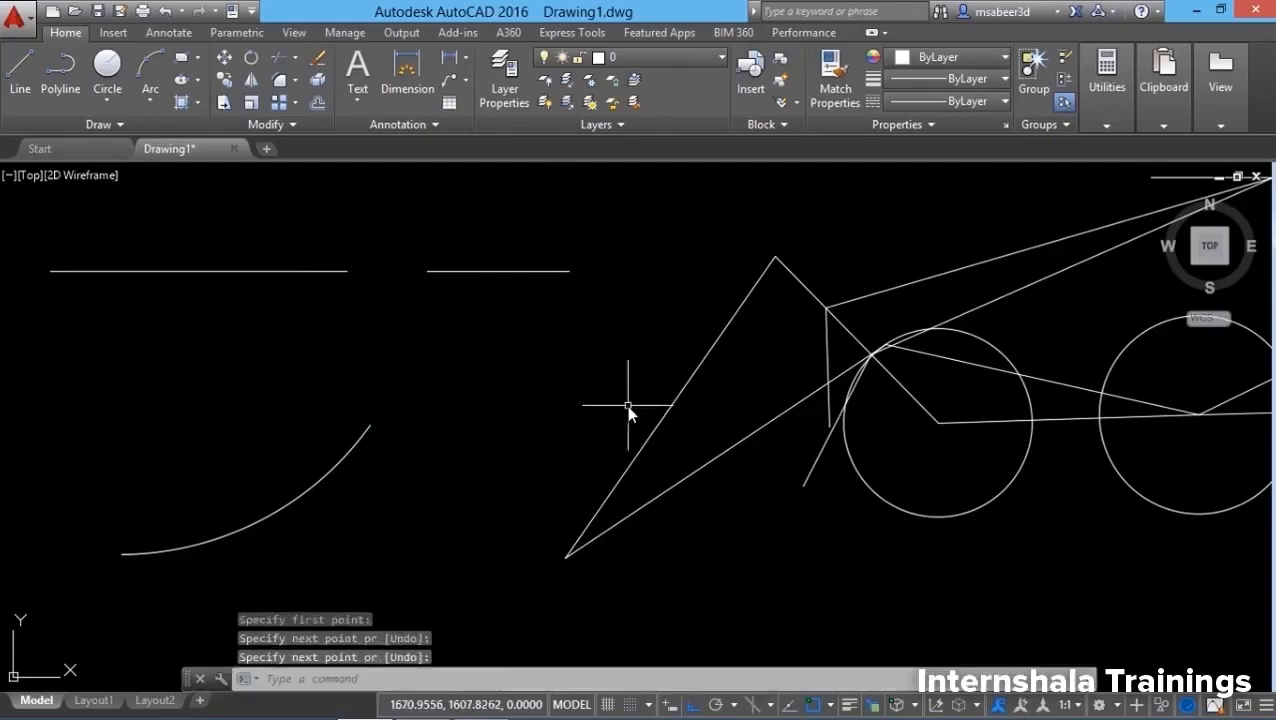
Enable the Apparent Intersection object snap.
click(828, 705)
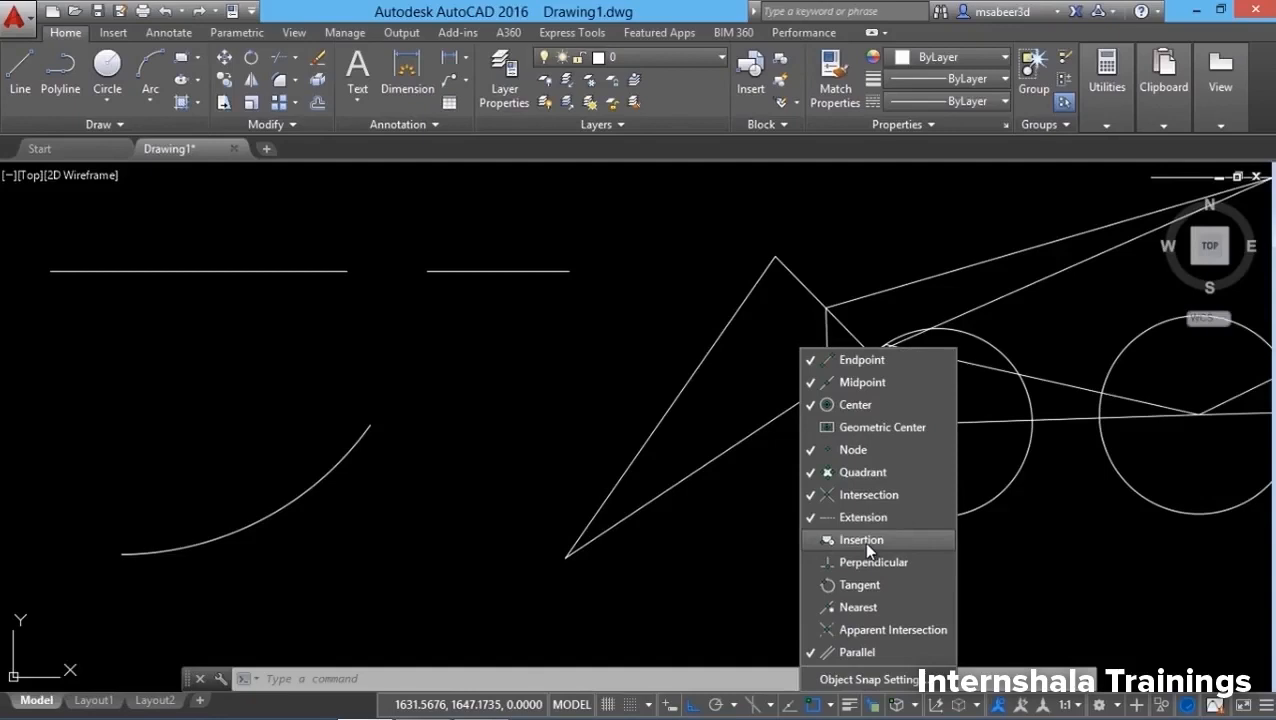
click(862, 632)
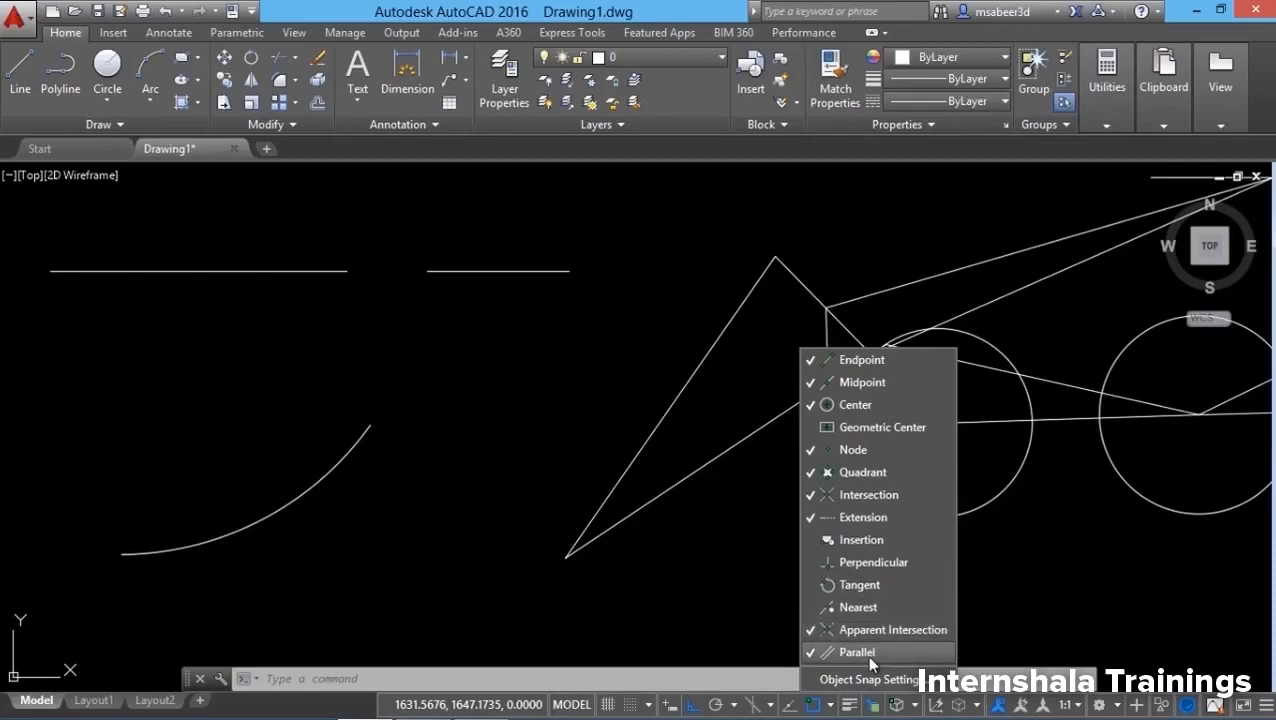
click(866, 653)
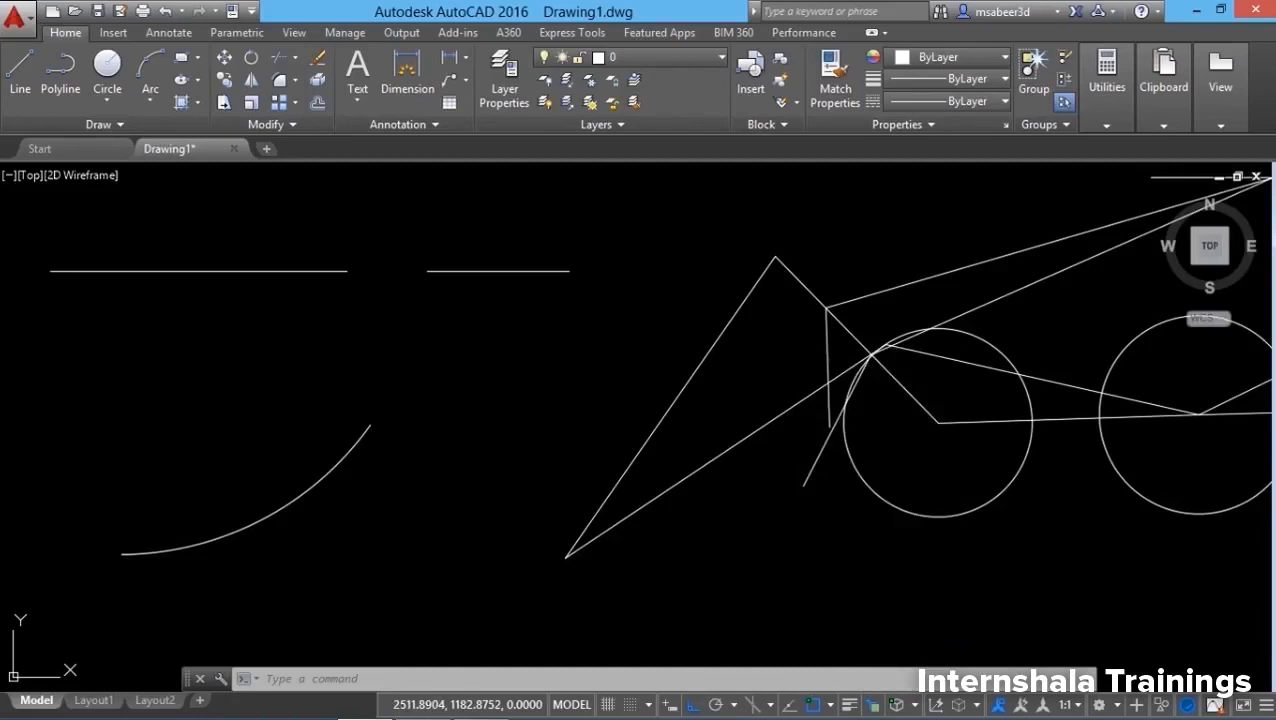